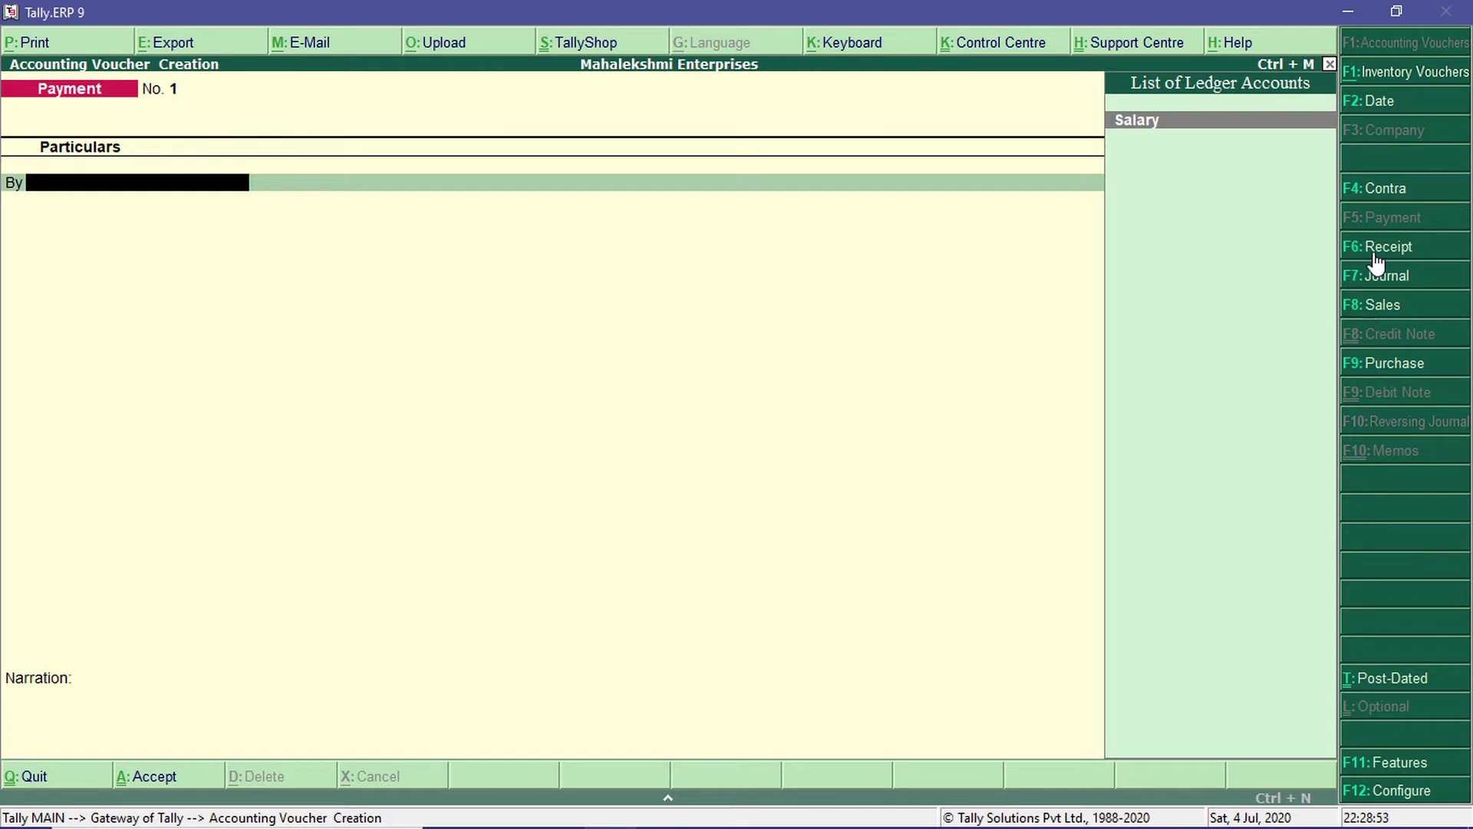
Start a Receipt voucher and set its date to 1-4-2020.
click(1375, 249)
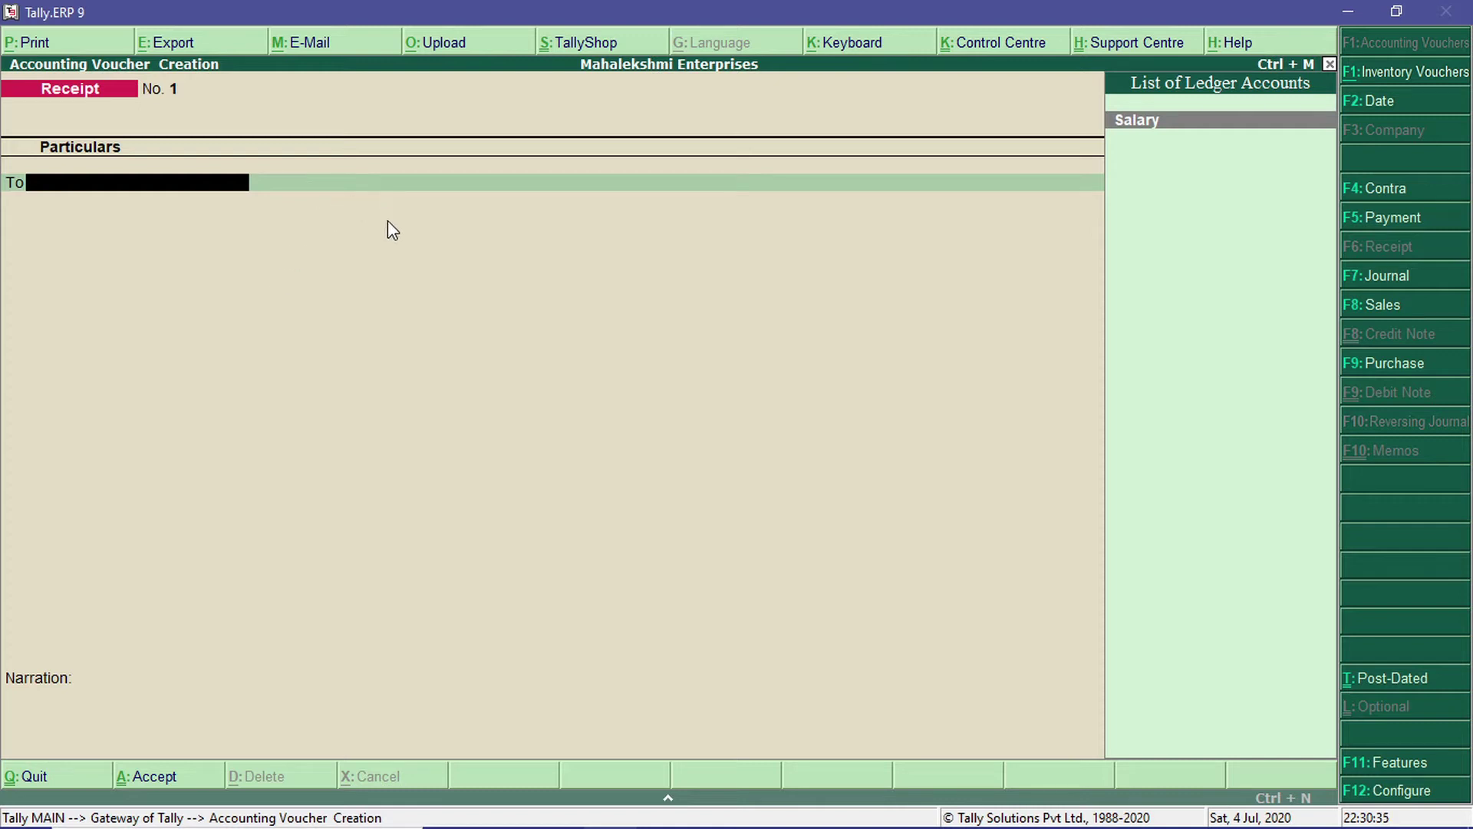
key(F2)
click(1376, 105)
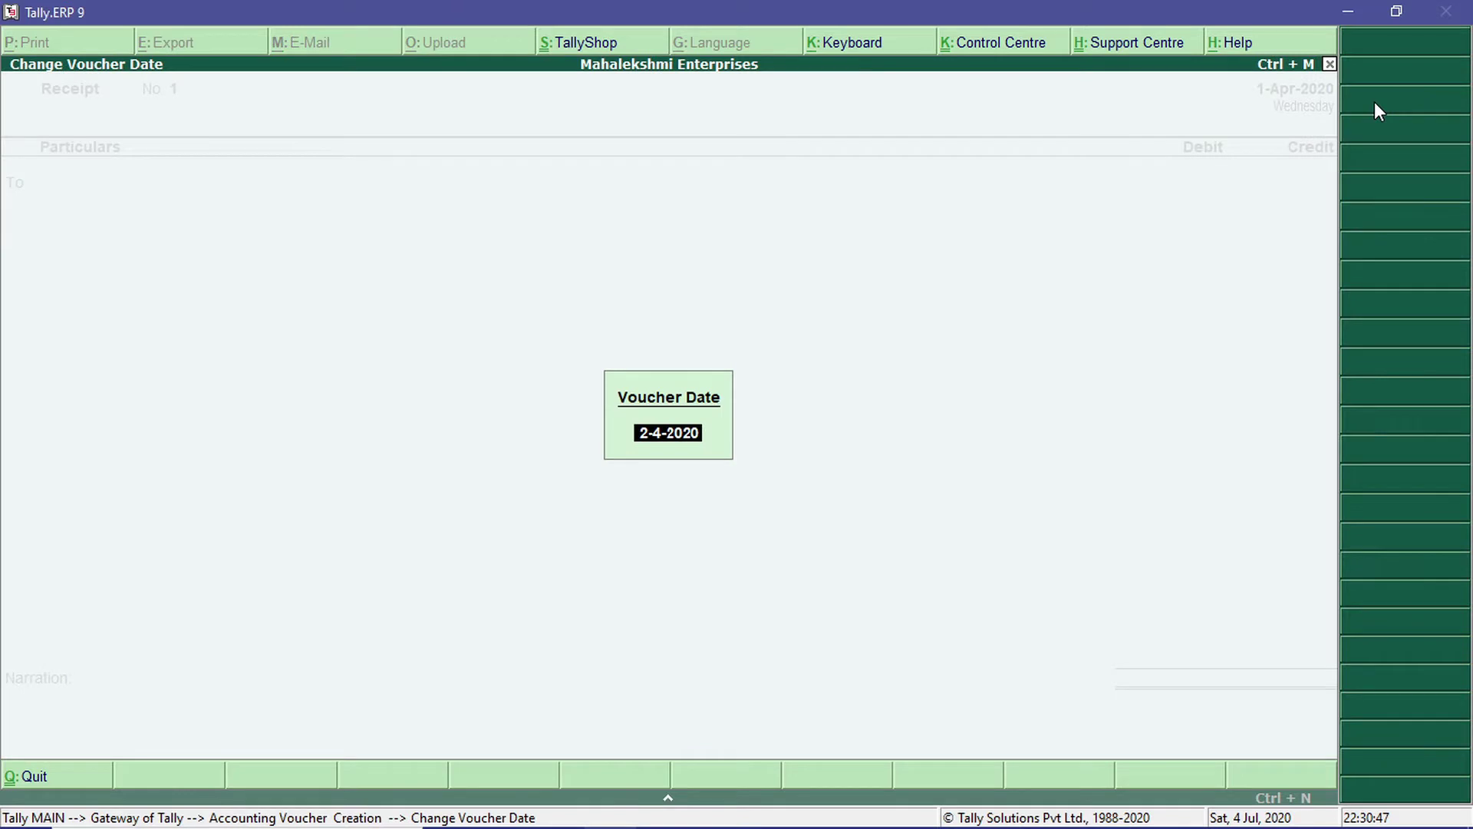
key(BackSpace)
text(1-4-2020)
key(Return)
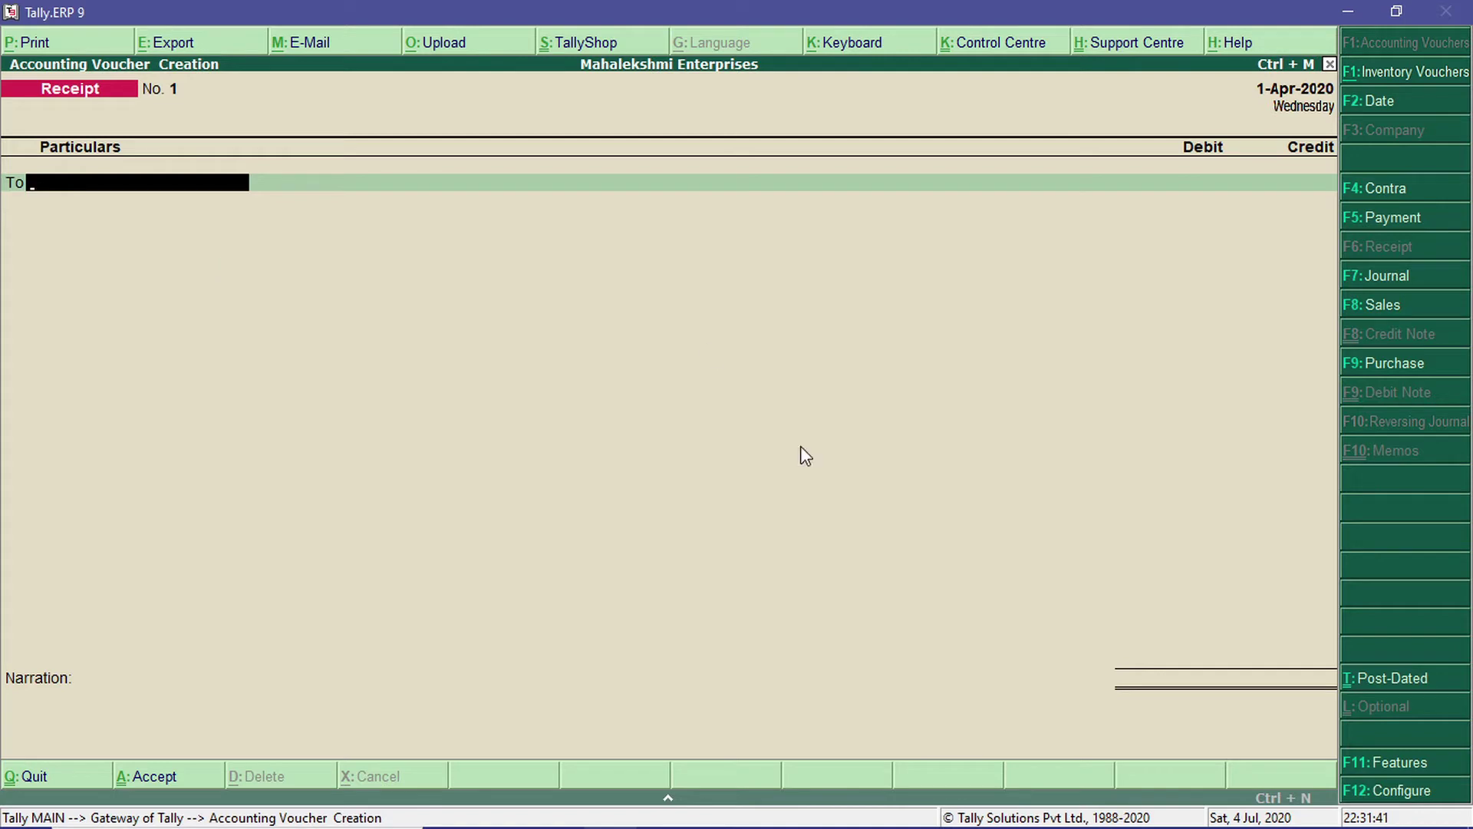
Configure receipt entry to use Cr/Dr instead of To/By, keeping the other configuration options as they are.
click(1373, 794)
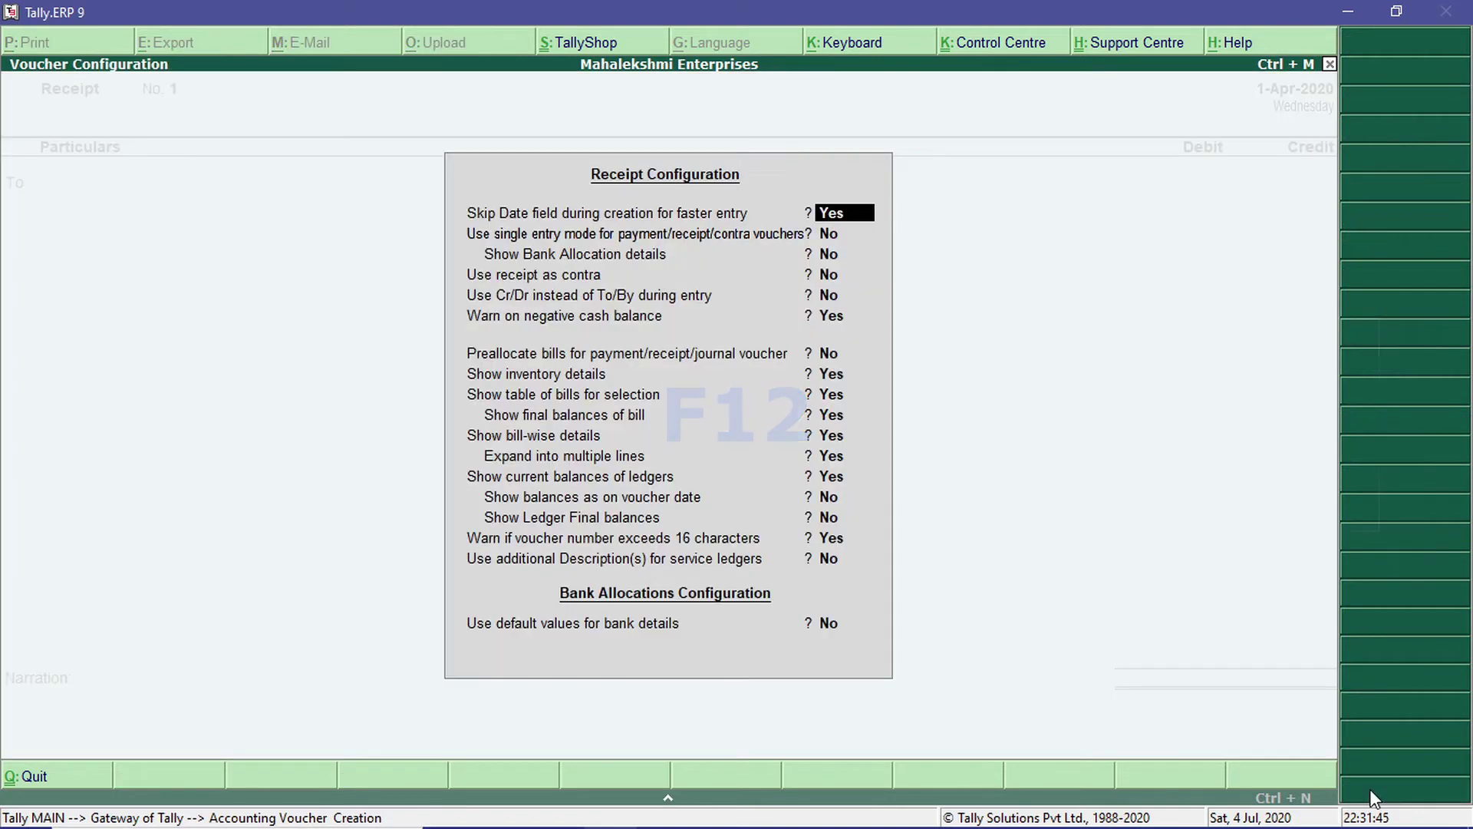
key(Return)
key(Return)
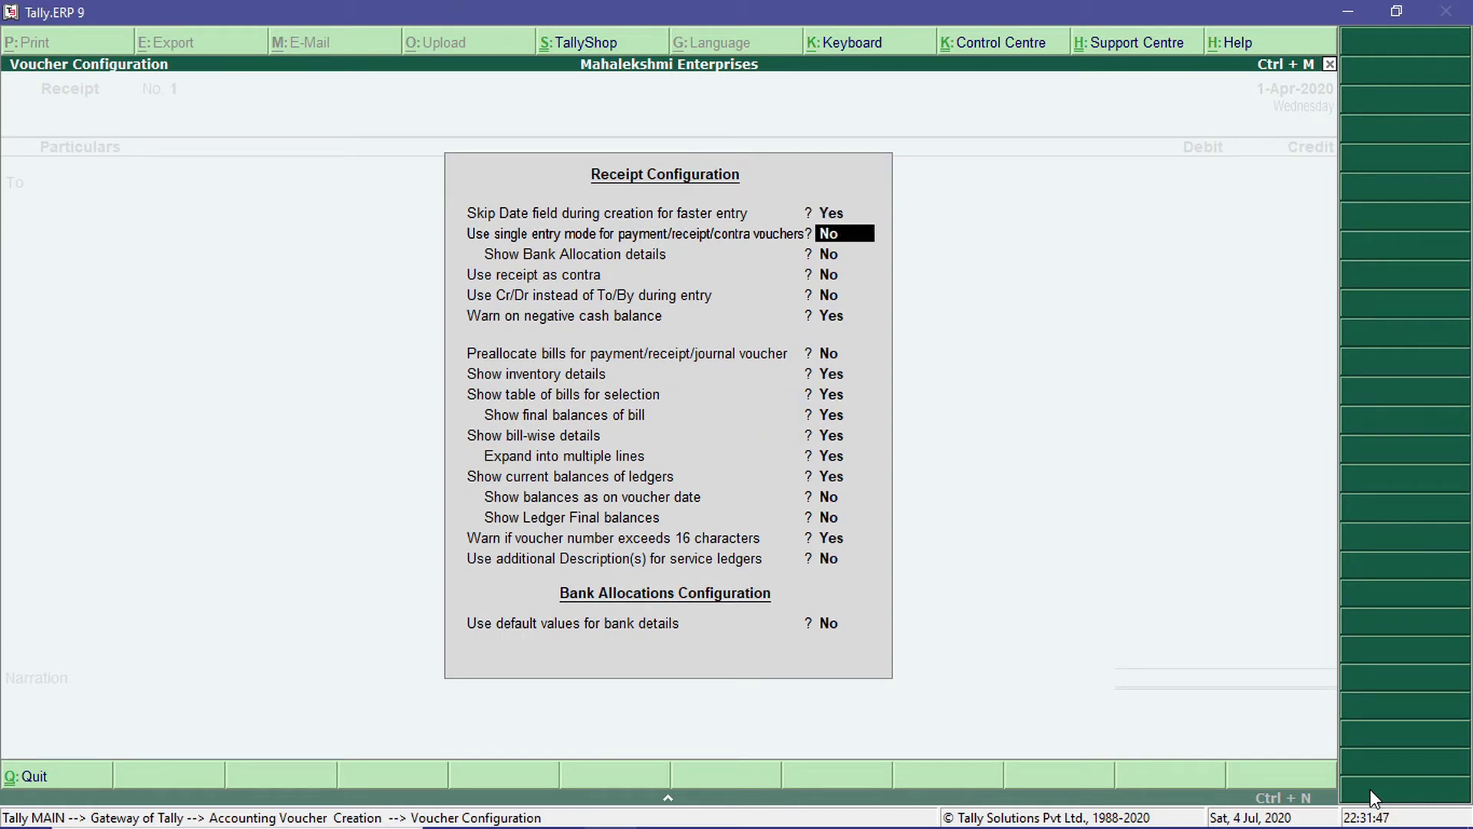
key(Return)
key(Return)
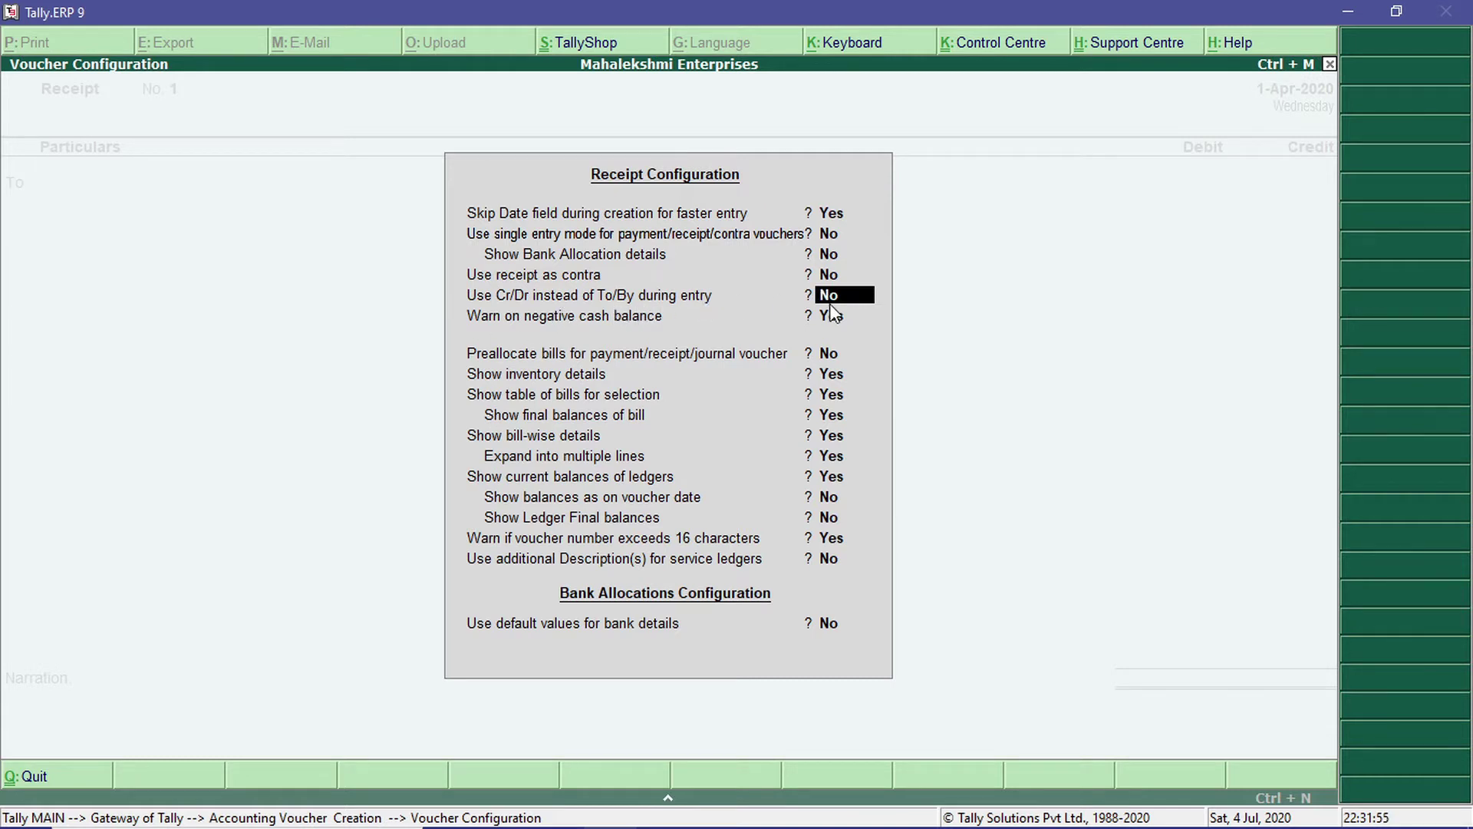
text(y)
key(Return)
key(ctrl+a)
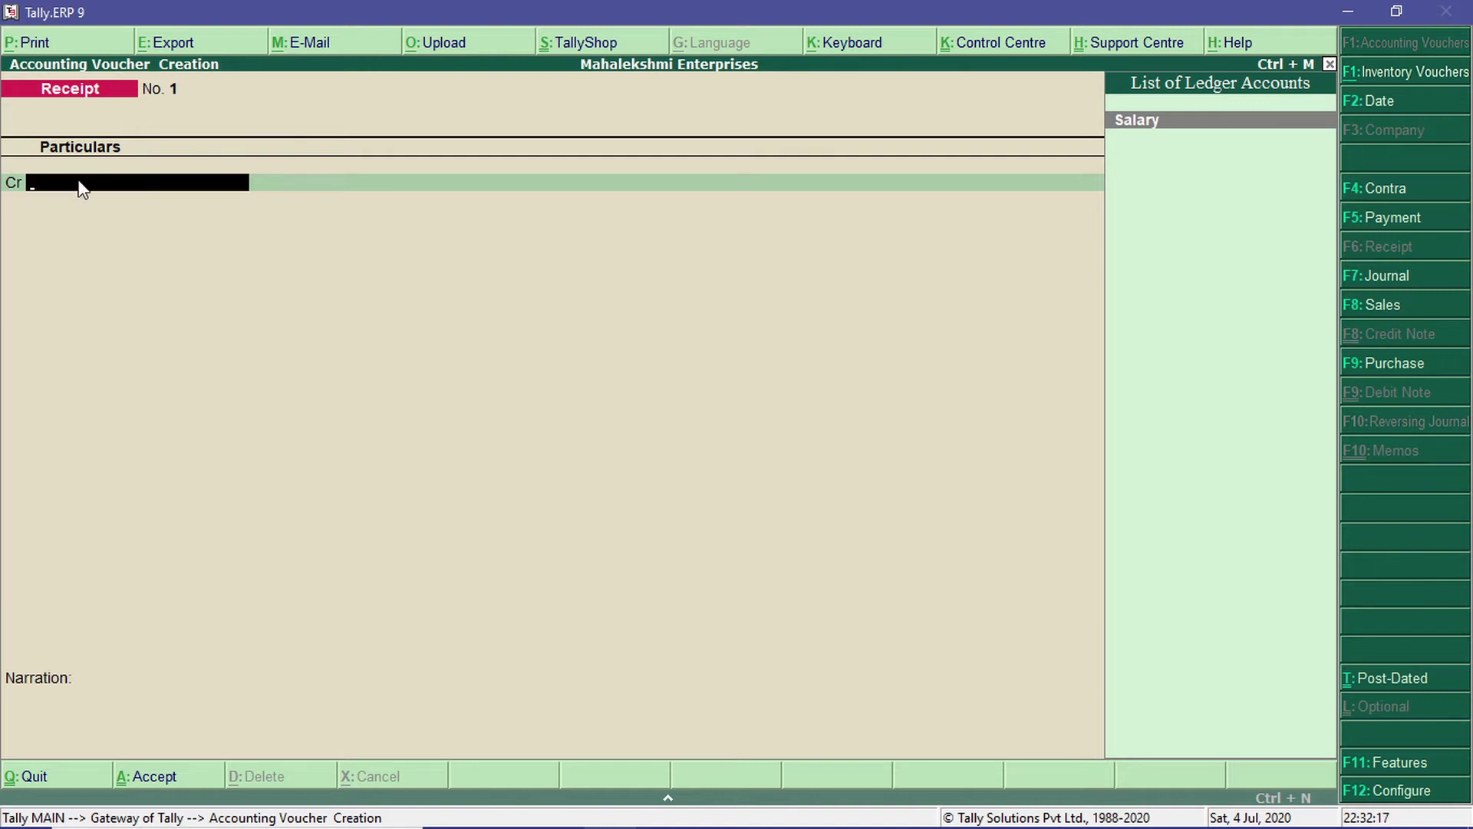
Create a ledger for the owner's capital under the Capital Account group from the receipt's credit line, keeping the default mailing details.
key(c)
key(alt+c)
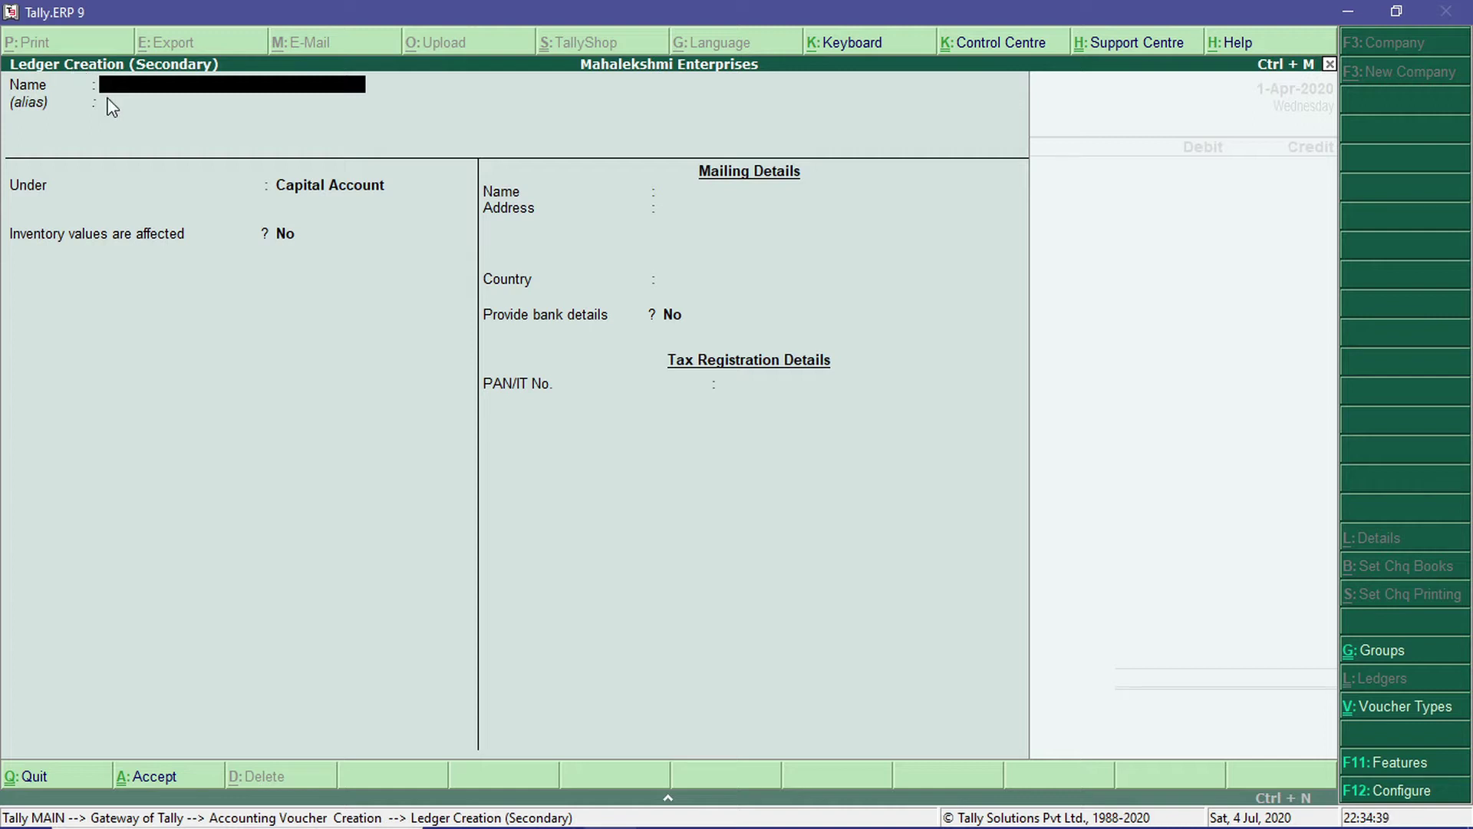
text(Gauri's Capital)
key(Return)
key(Return)
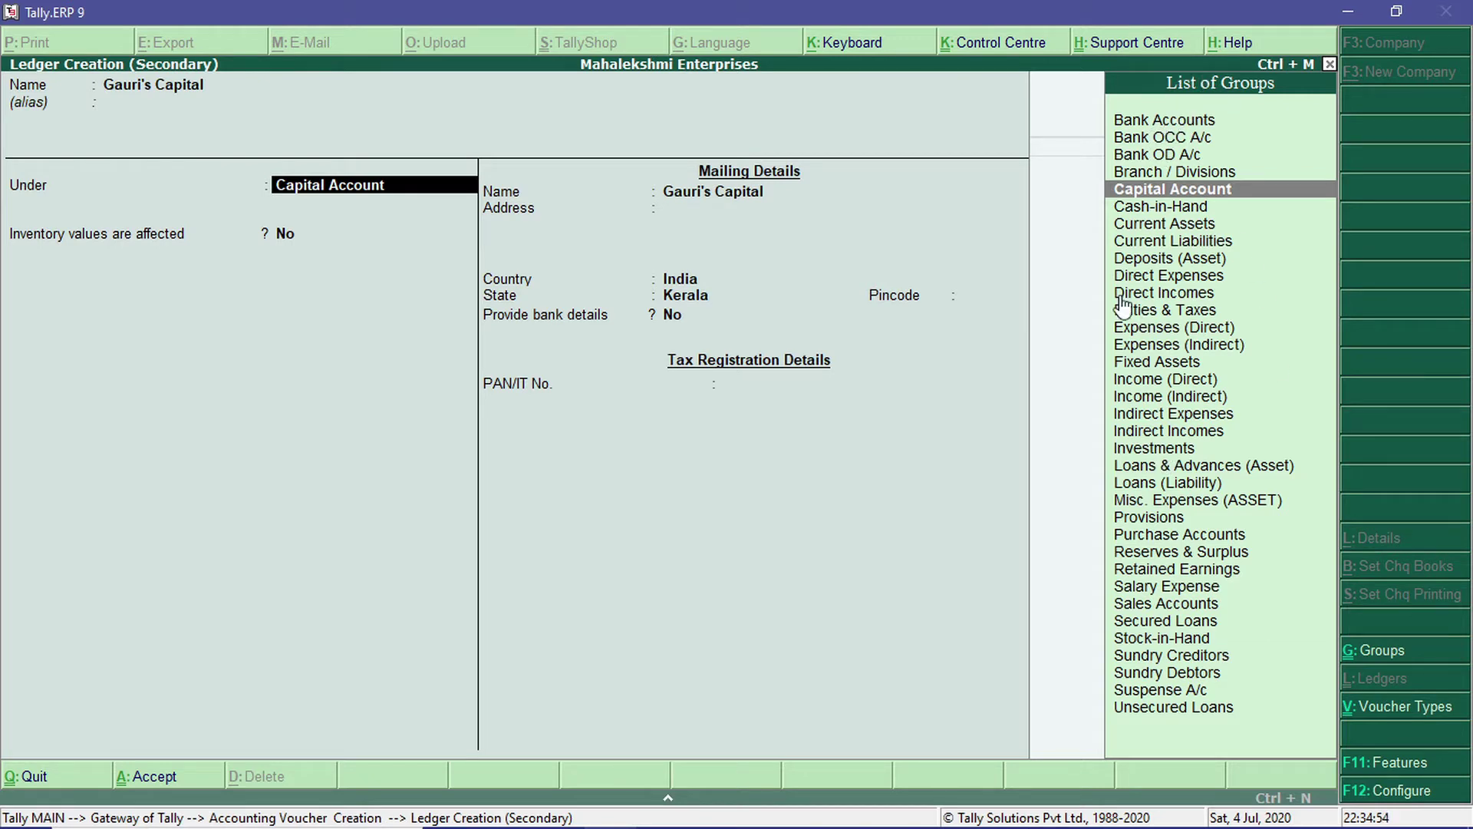
click(1146, 193)
key(Return)
key(Return)
key(Return)
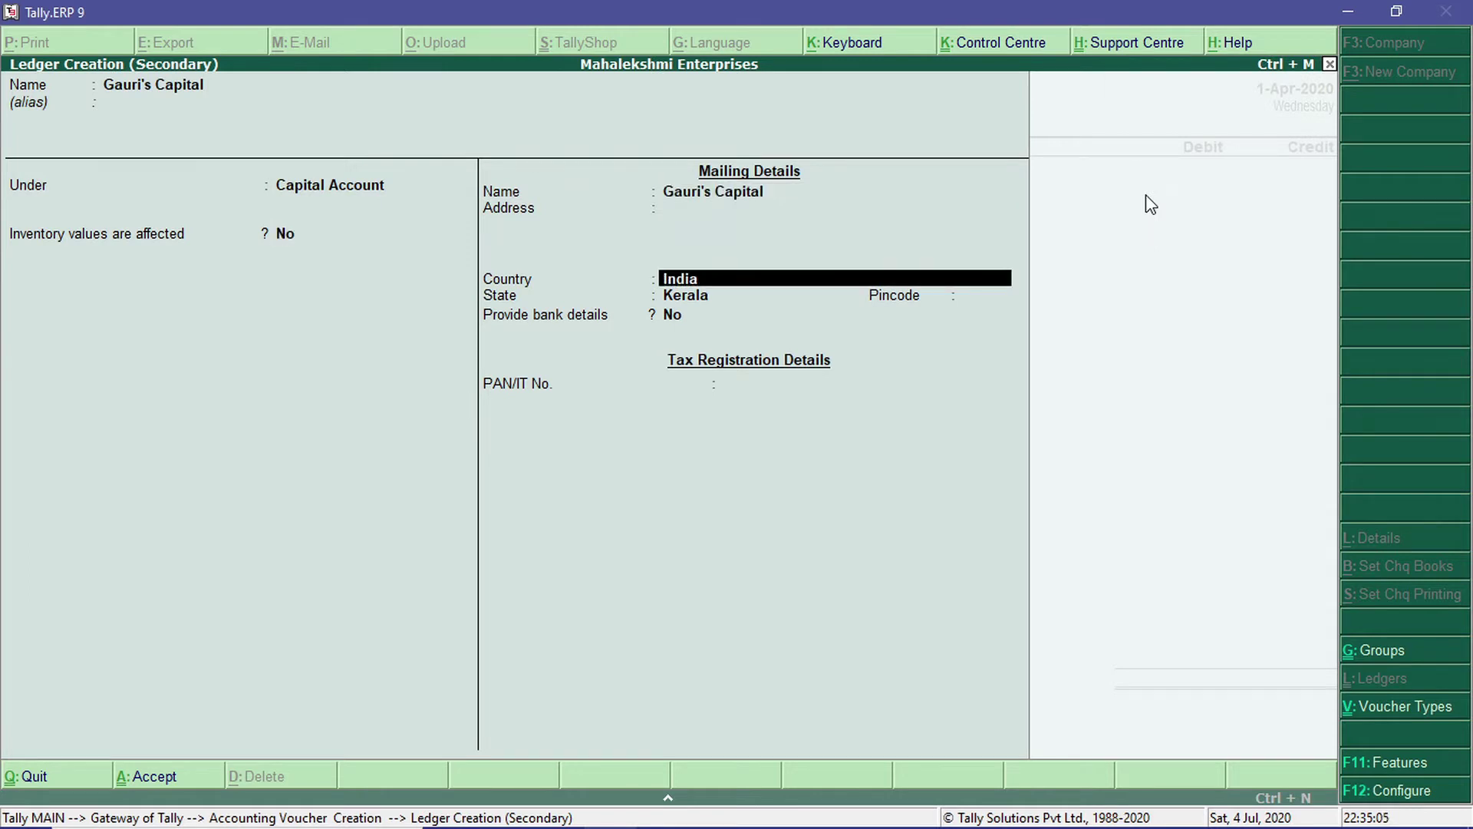
key(ctrl+a)
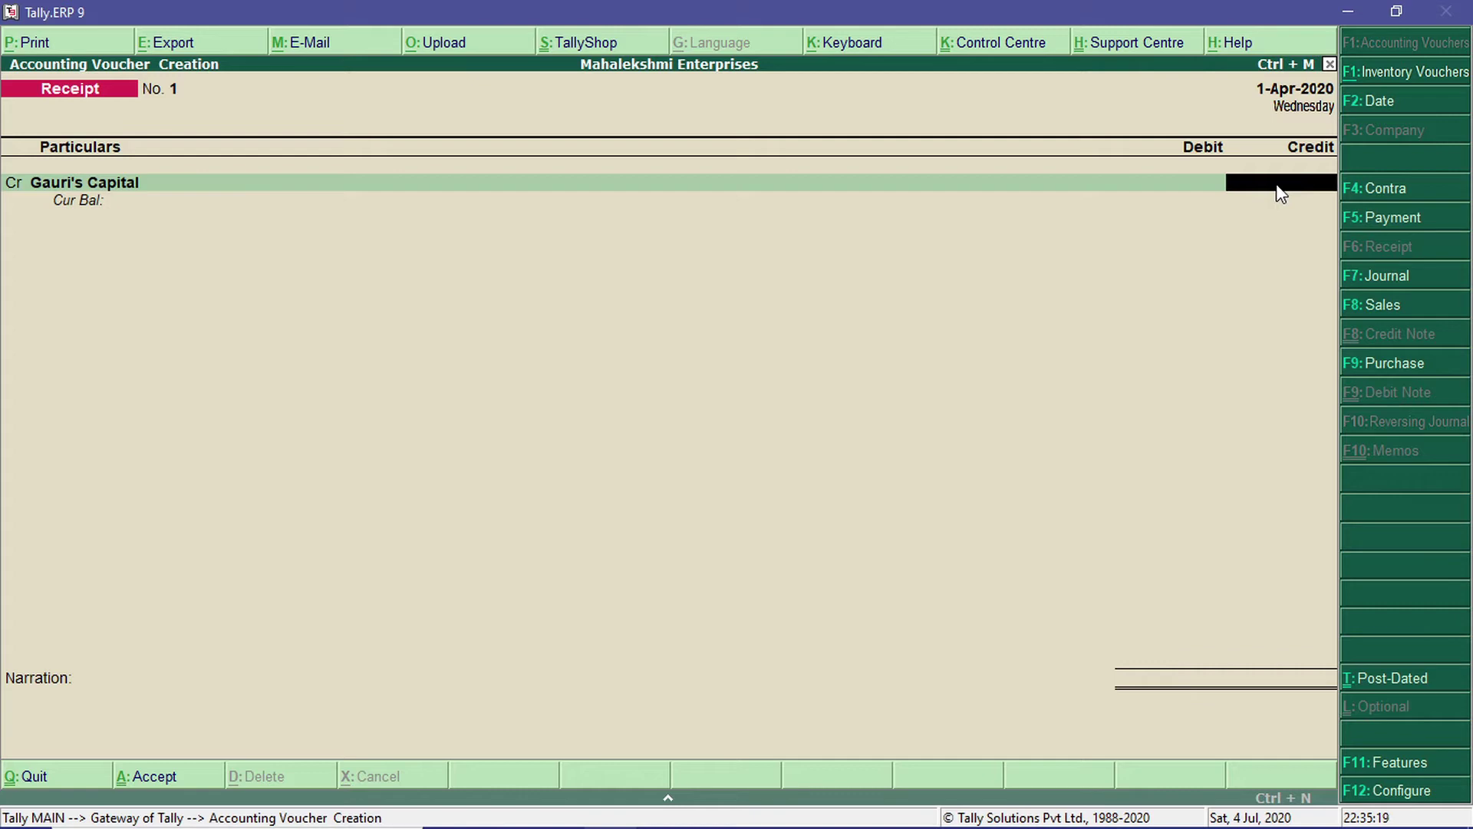
Credit the owner's capital ledger with 500000 and choose Cash as the debit account.
text(500000)
key(Return)
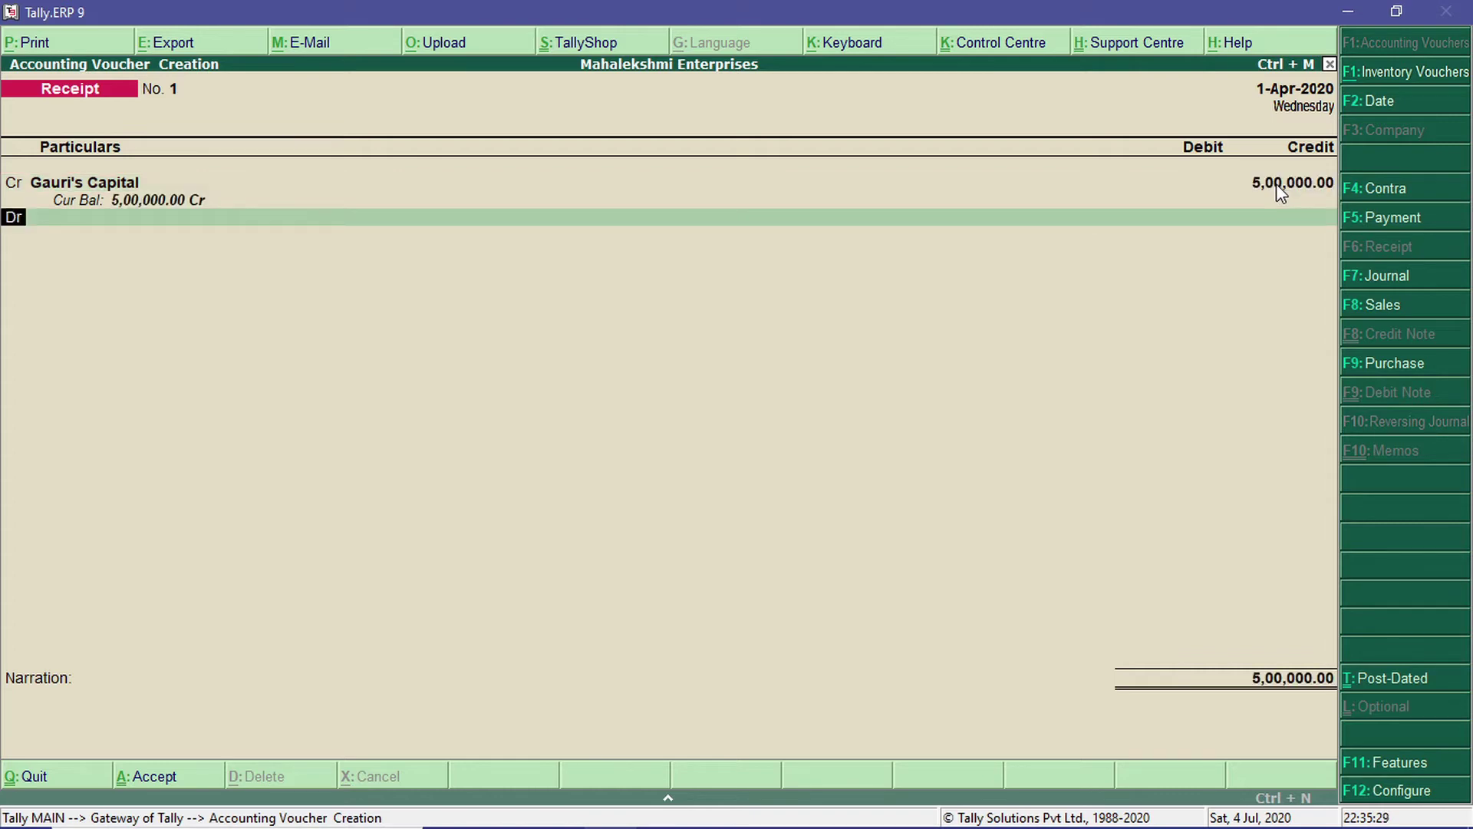
key(Return)
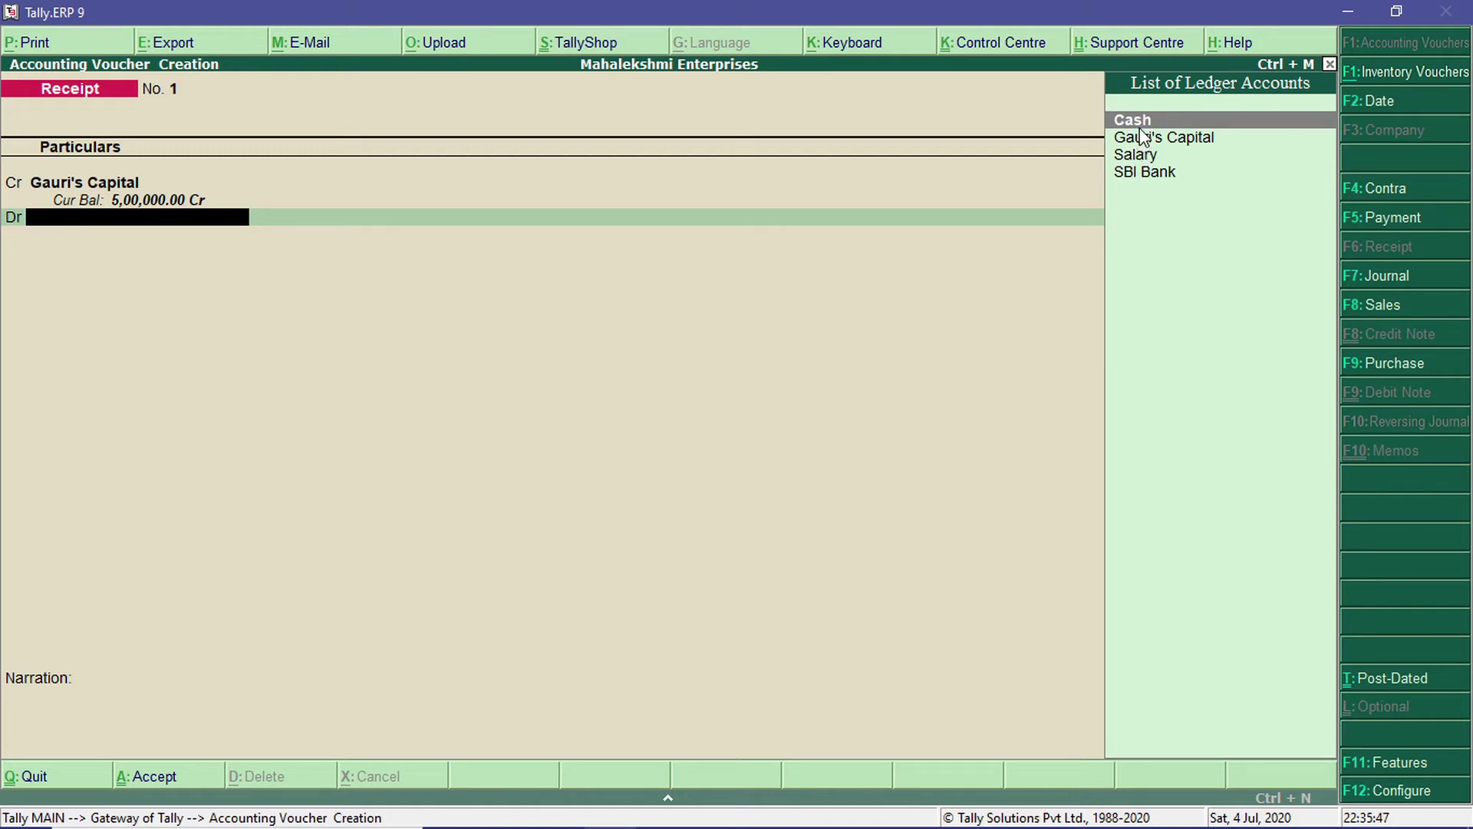
key(Return)
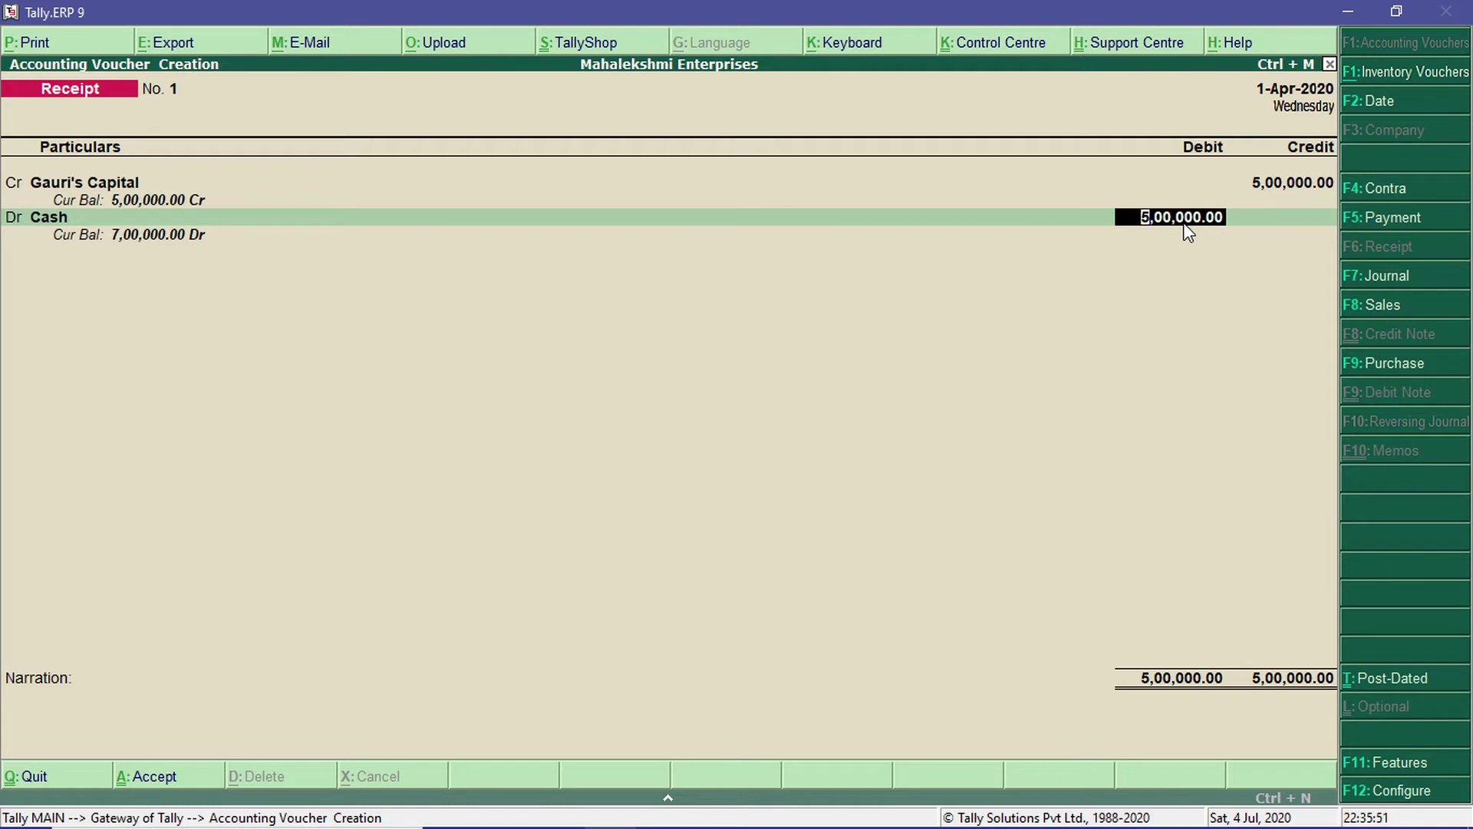
Accept the Cash debit of 5,00,000.00 and save the receipt with the narration "Introduced Capital".
key(Return)
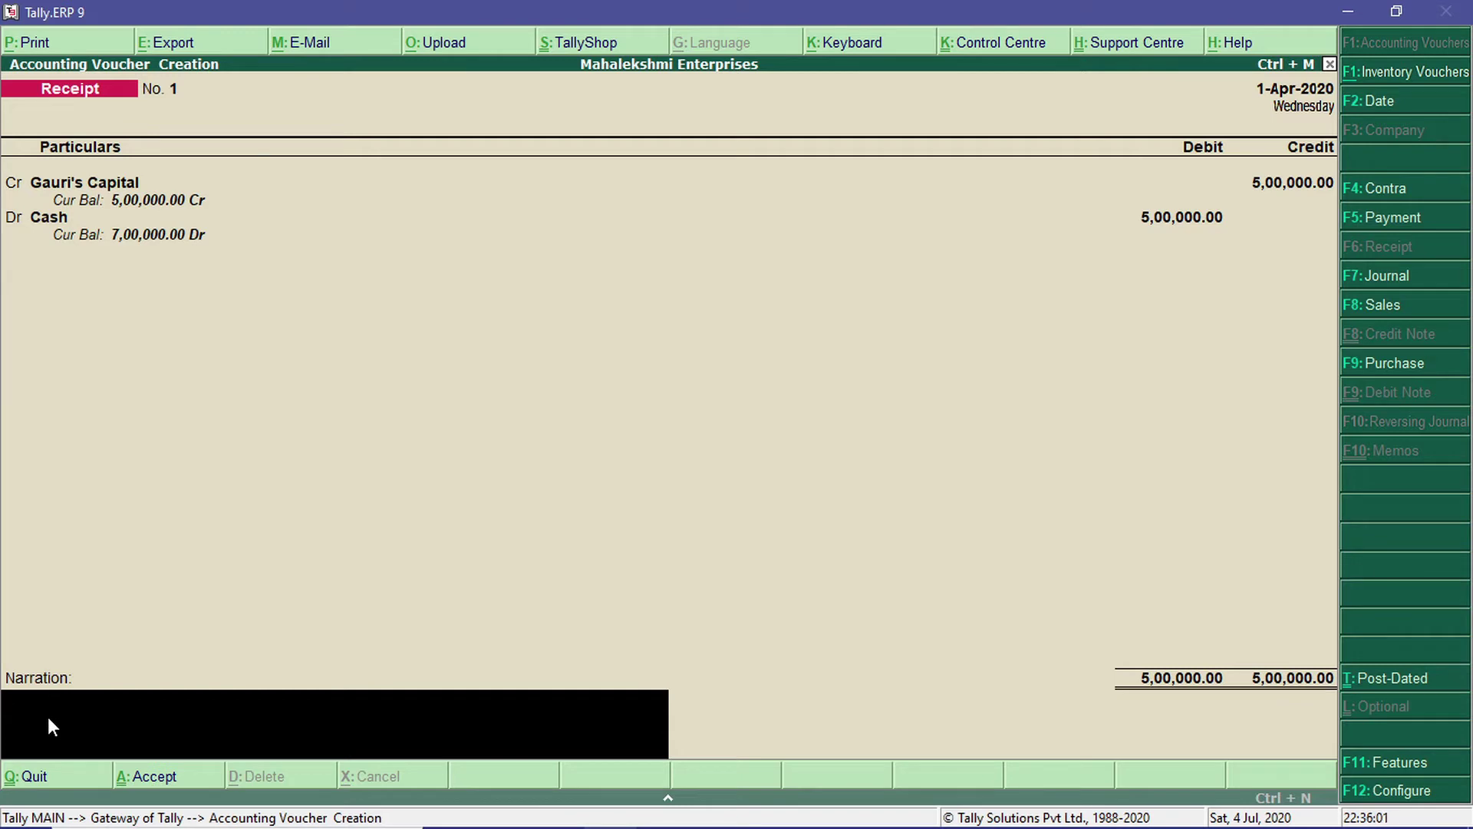
text(Introduced Capital)
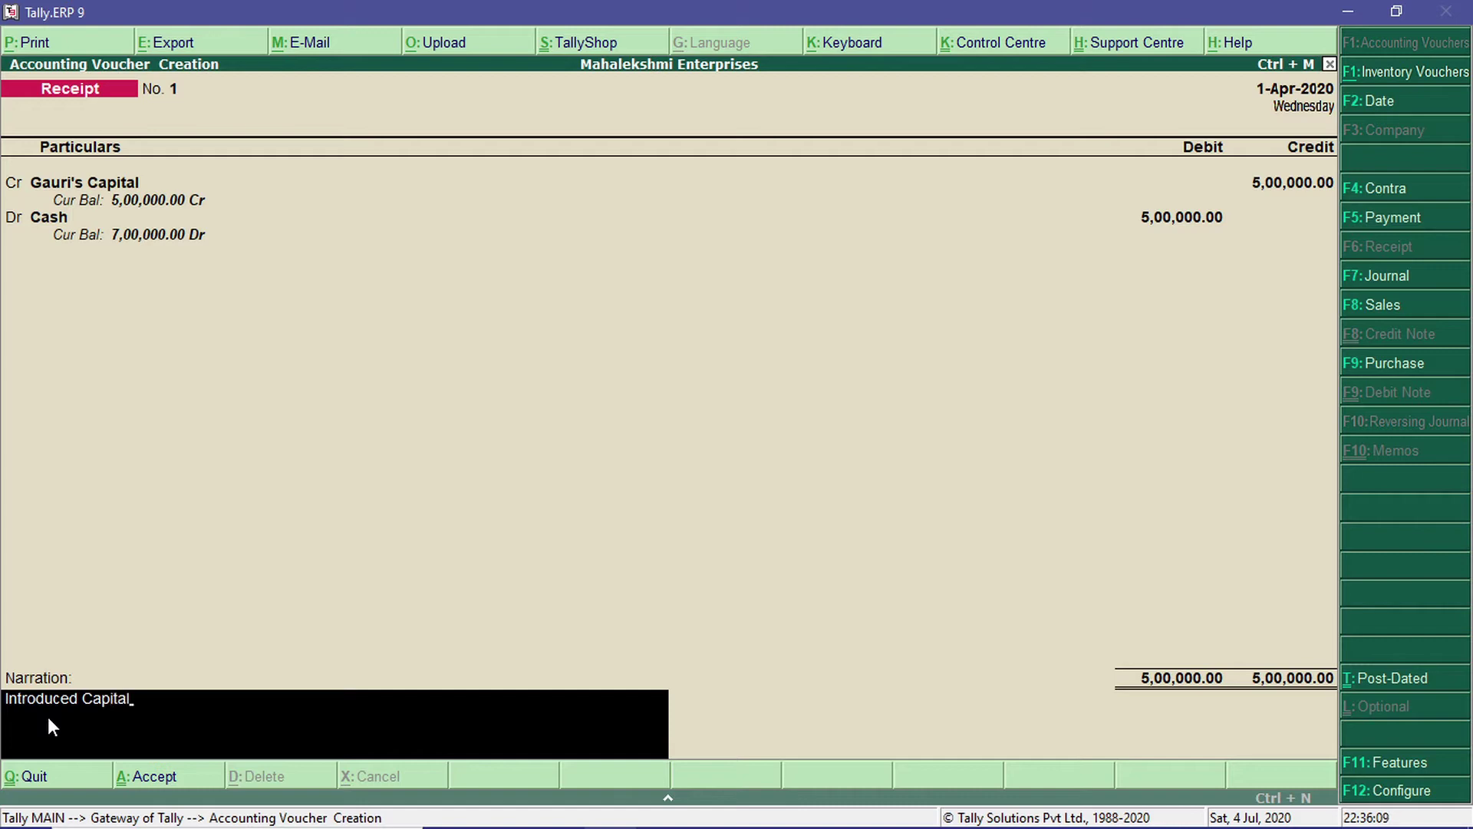
key(Return)
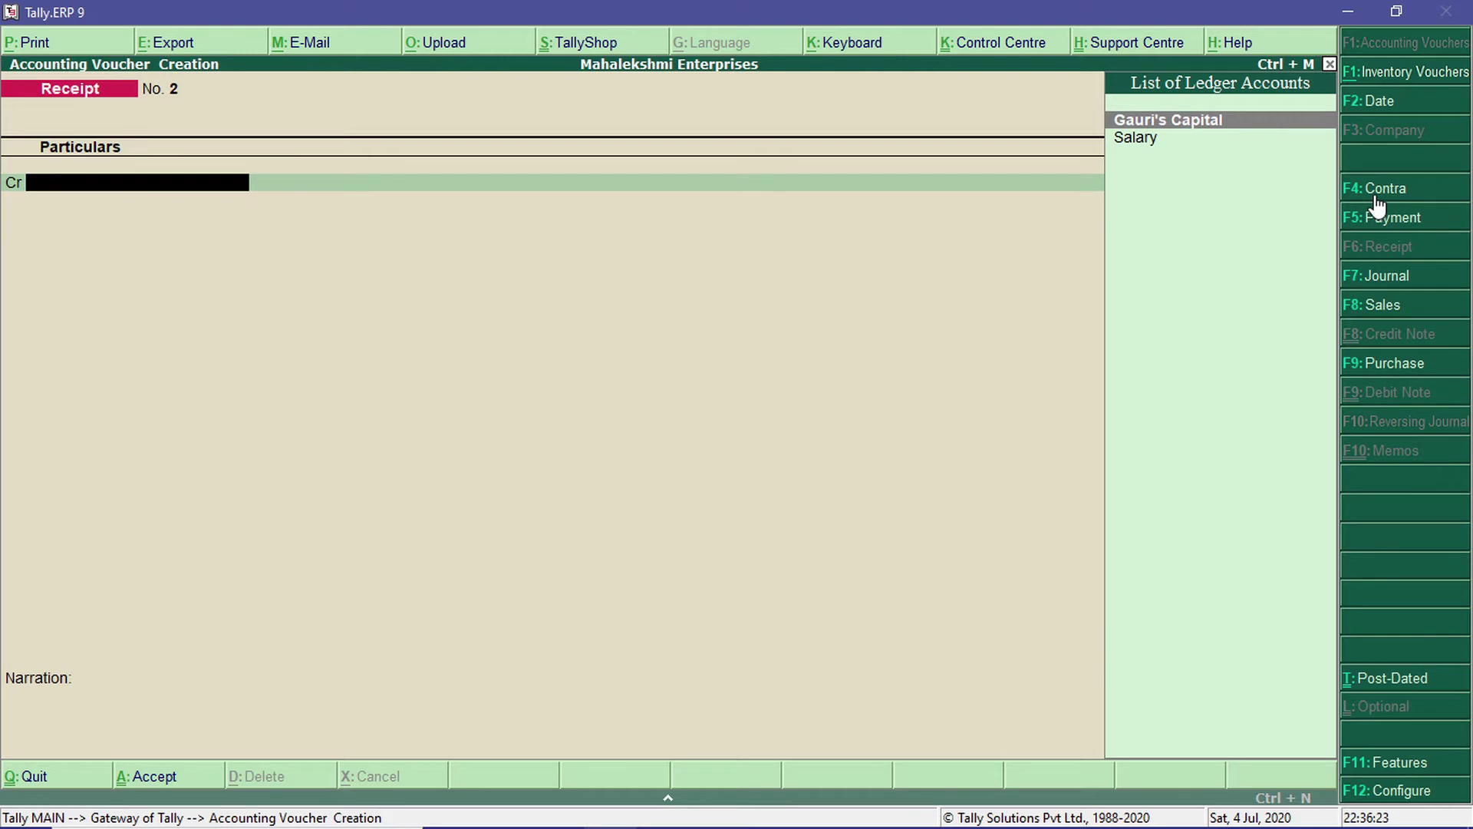
Start a Contra voucher and set its date to 1-4-2020.
key(F4)
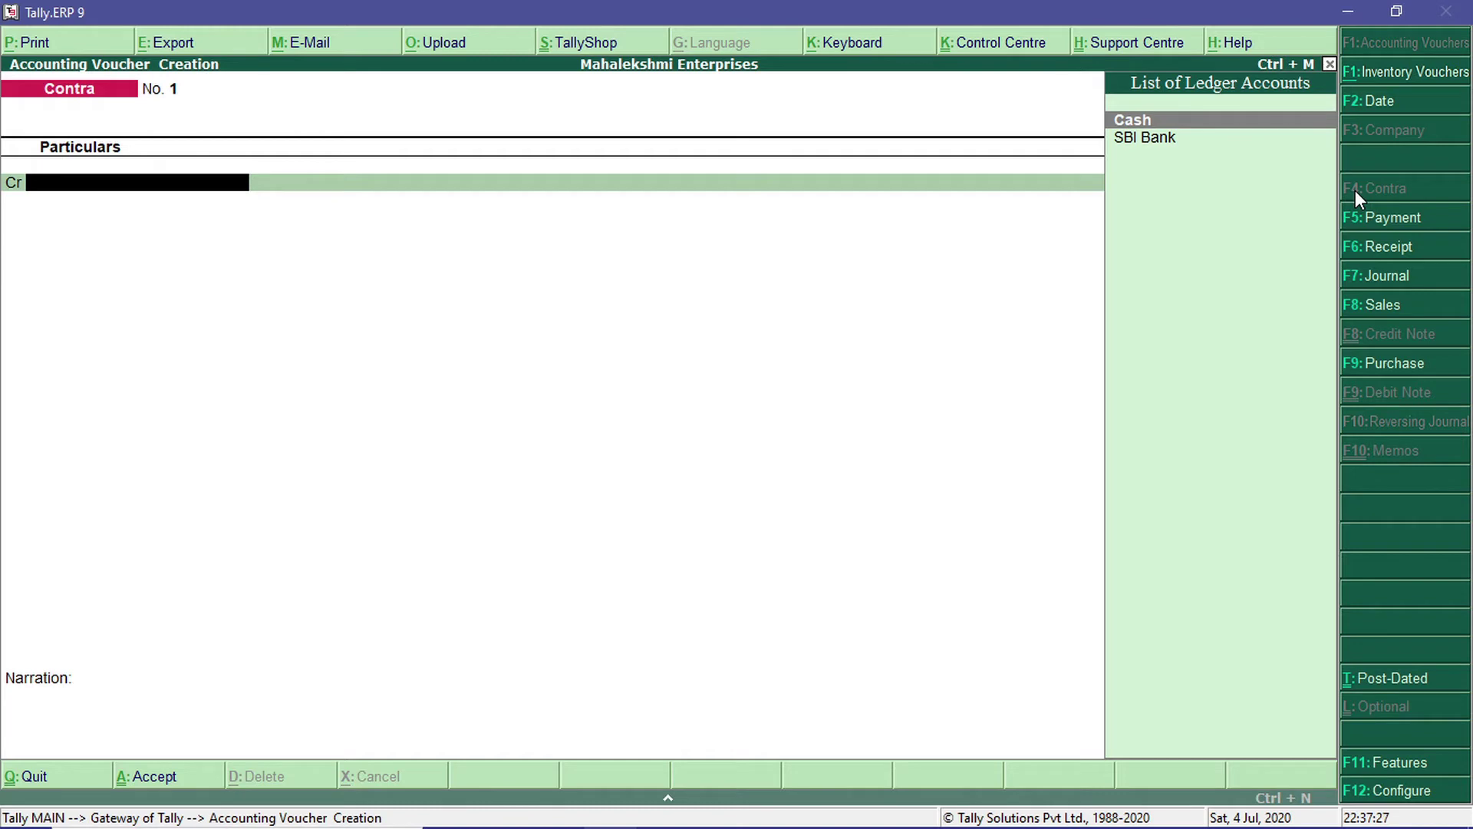
click(1374, 101)
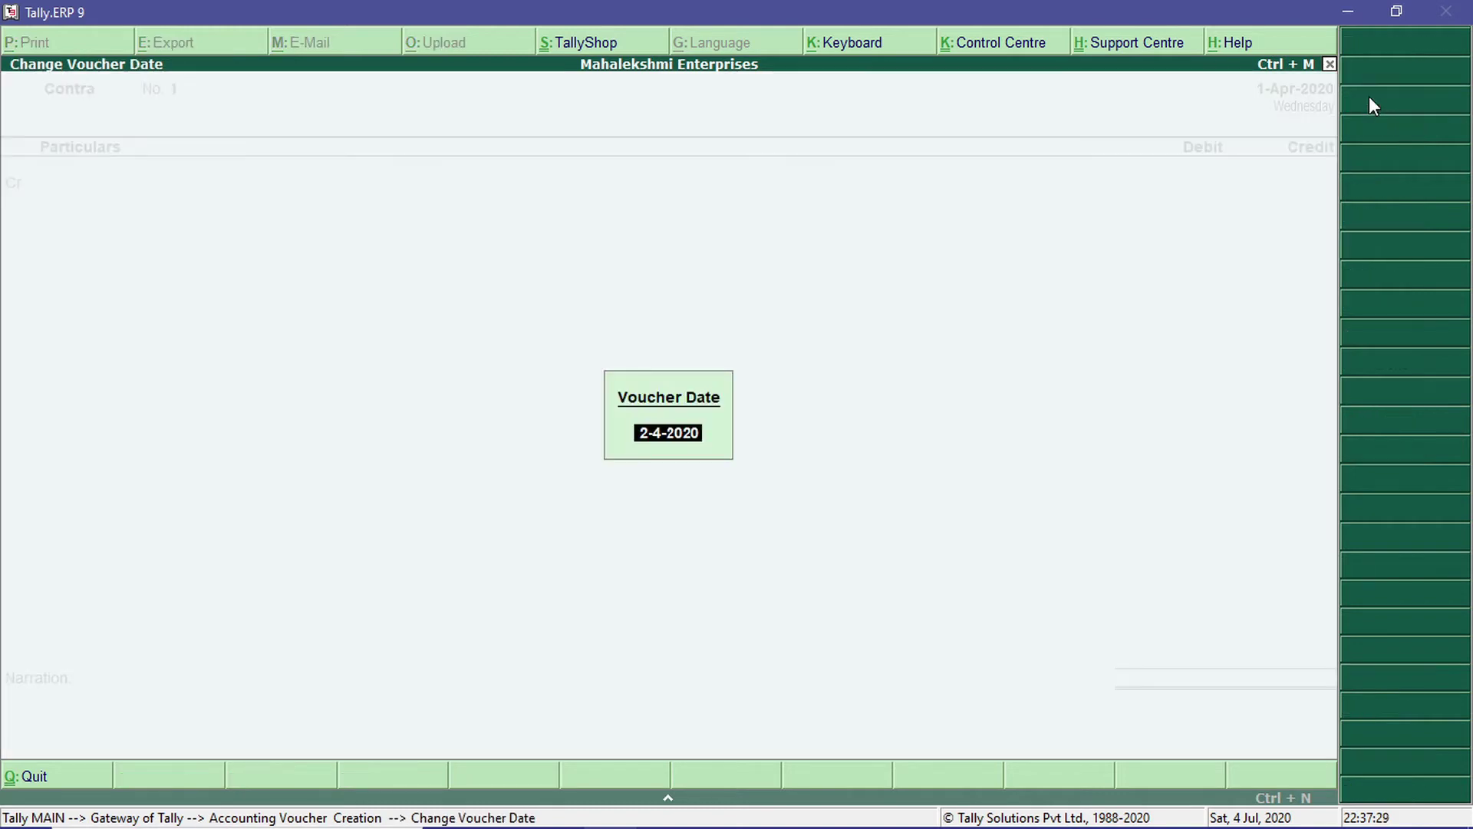
key(BackSpace)
text(1-4-2020)
key(Return)
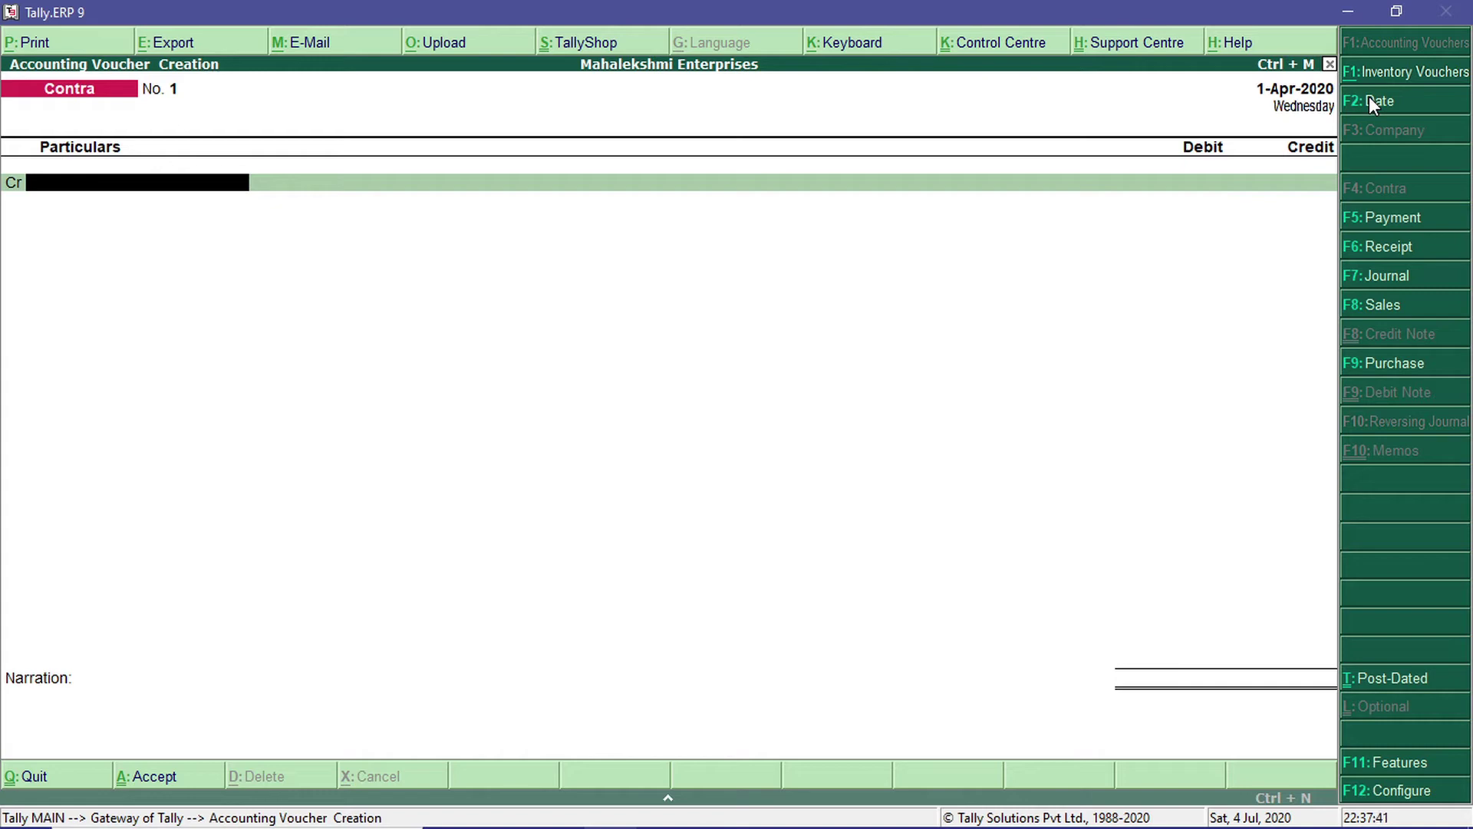
Credit Cash with 200000 and choose SBI Bank as the debit account in the contra voucher.
text(C)
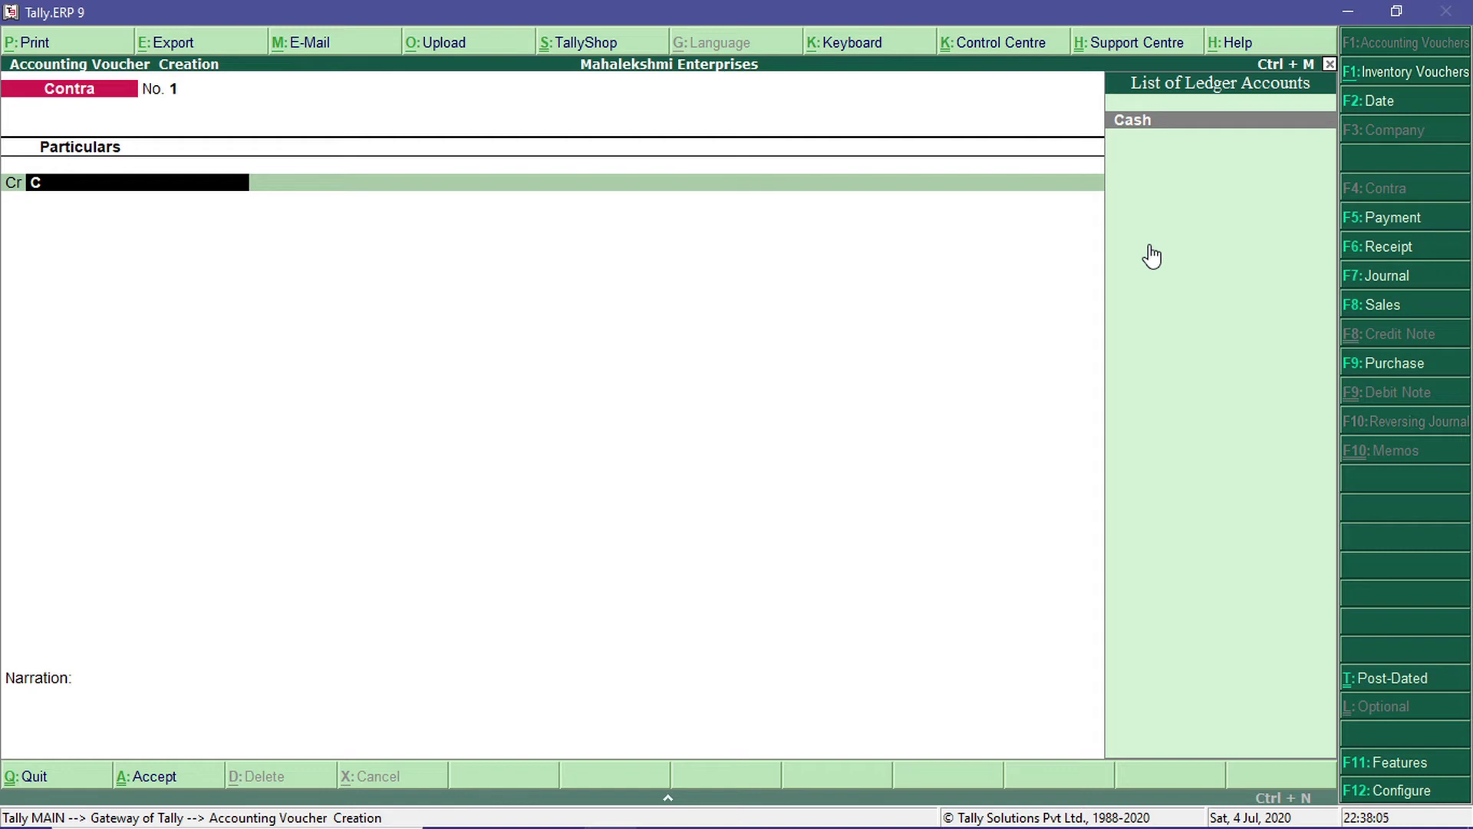
key(Return)
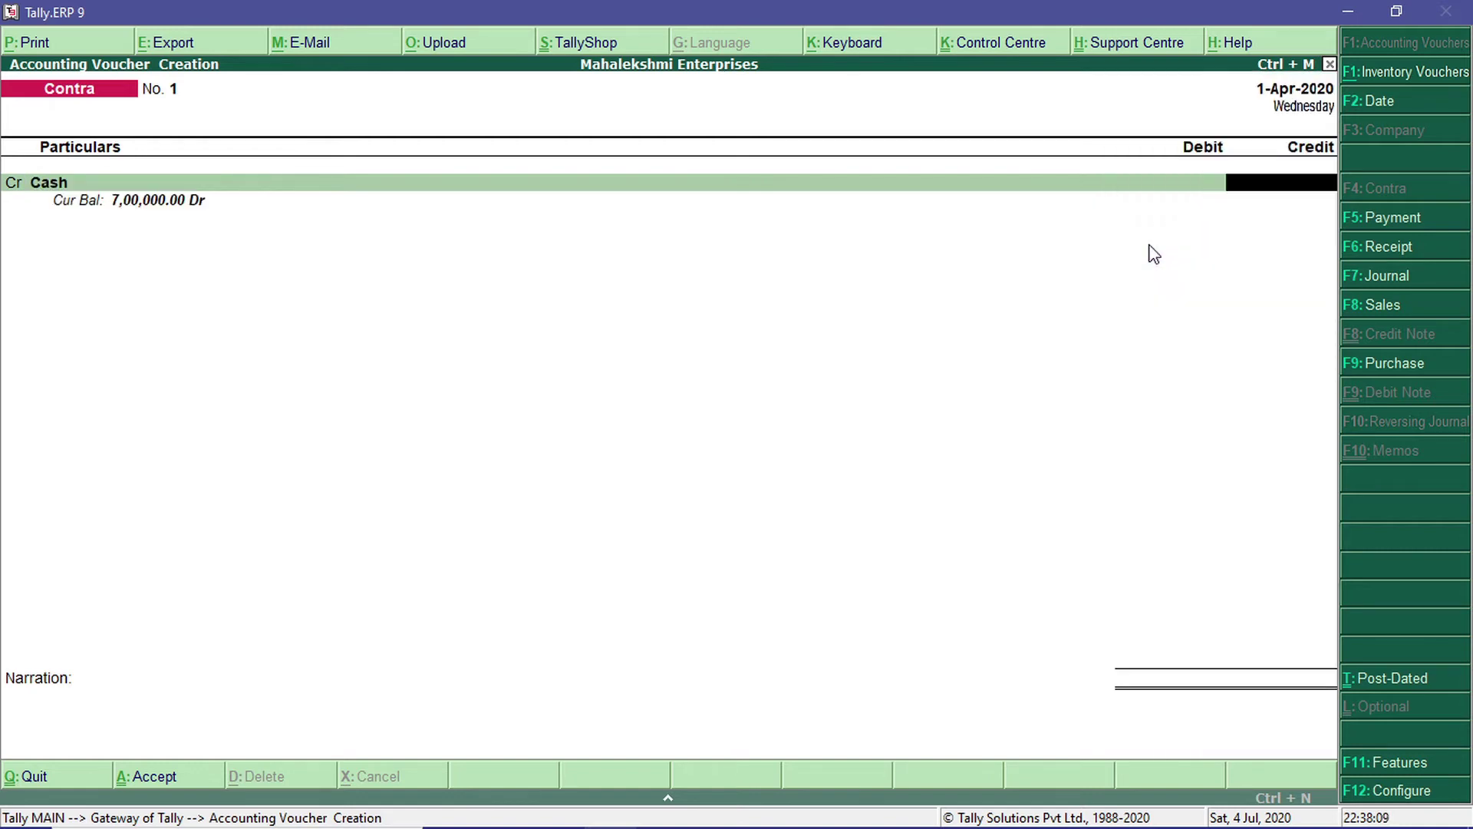
text(200000)
key(Return)
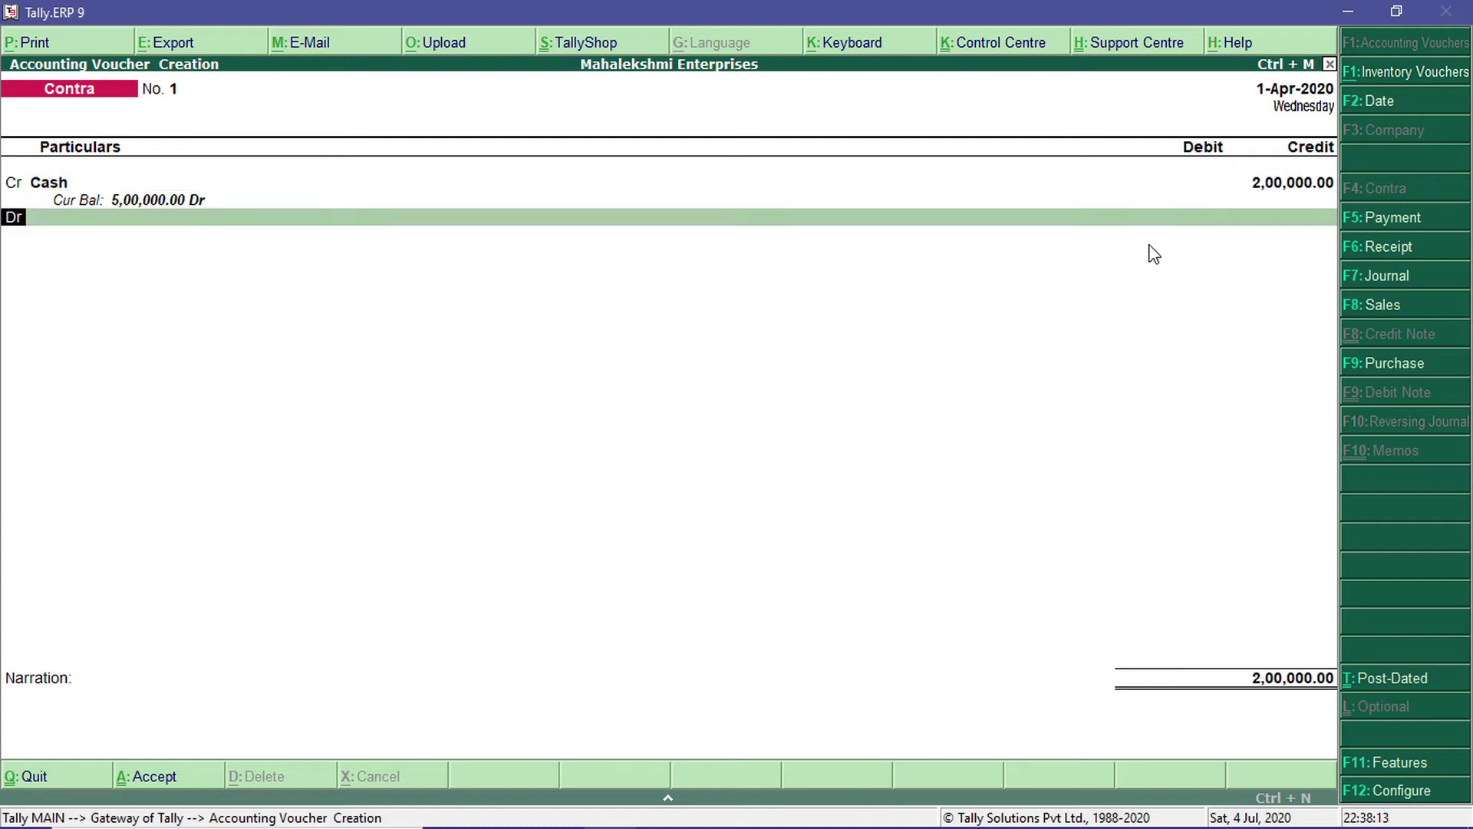
key(Return)
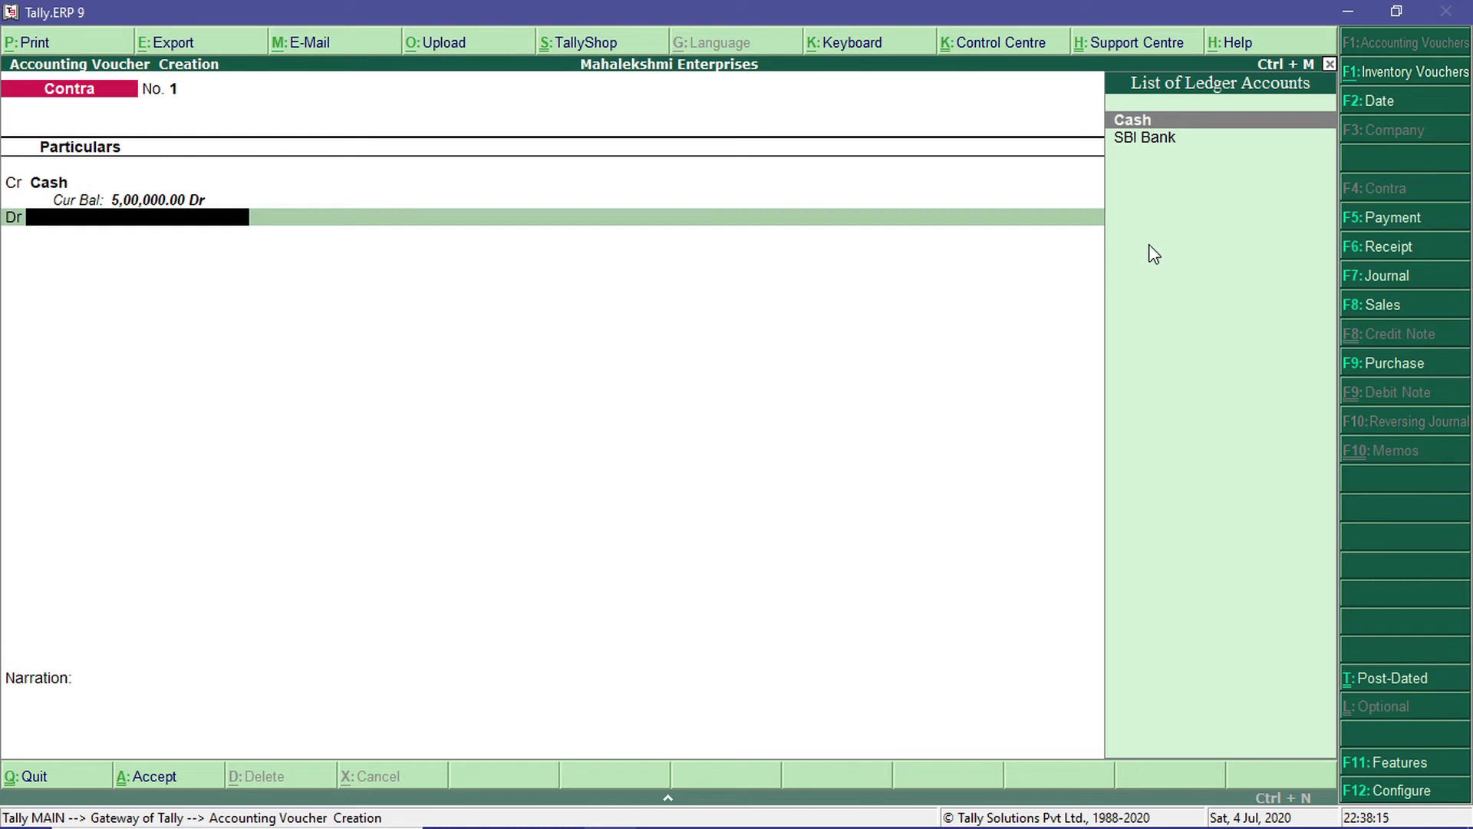
key(Down)
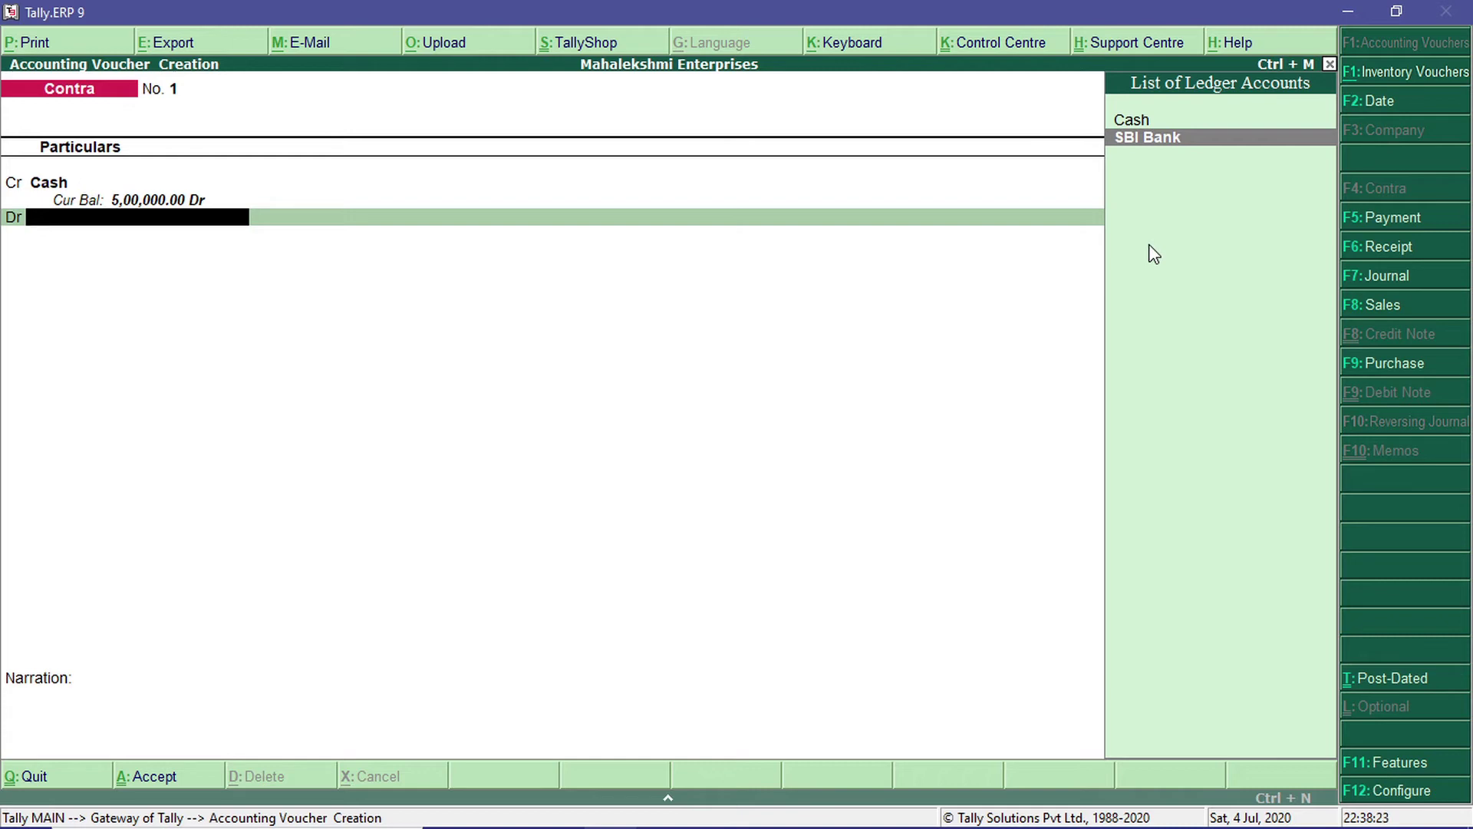
key(Return)
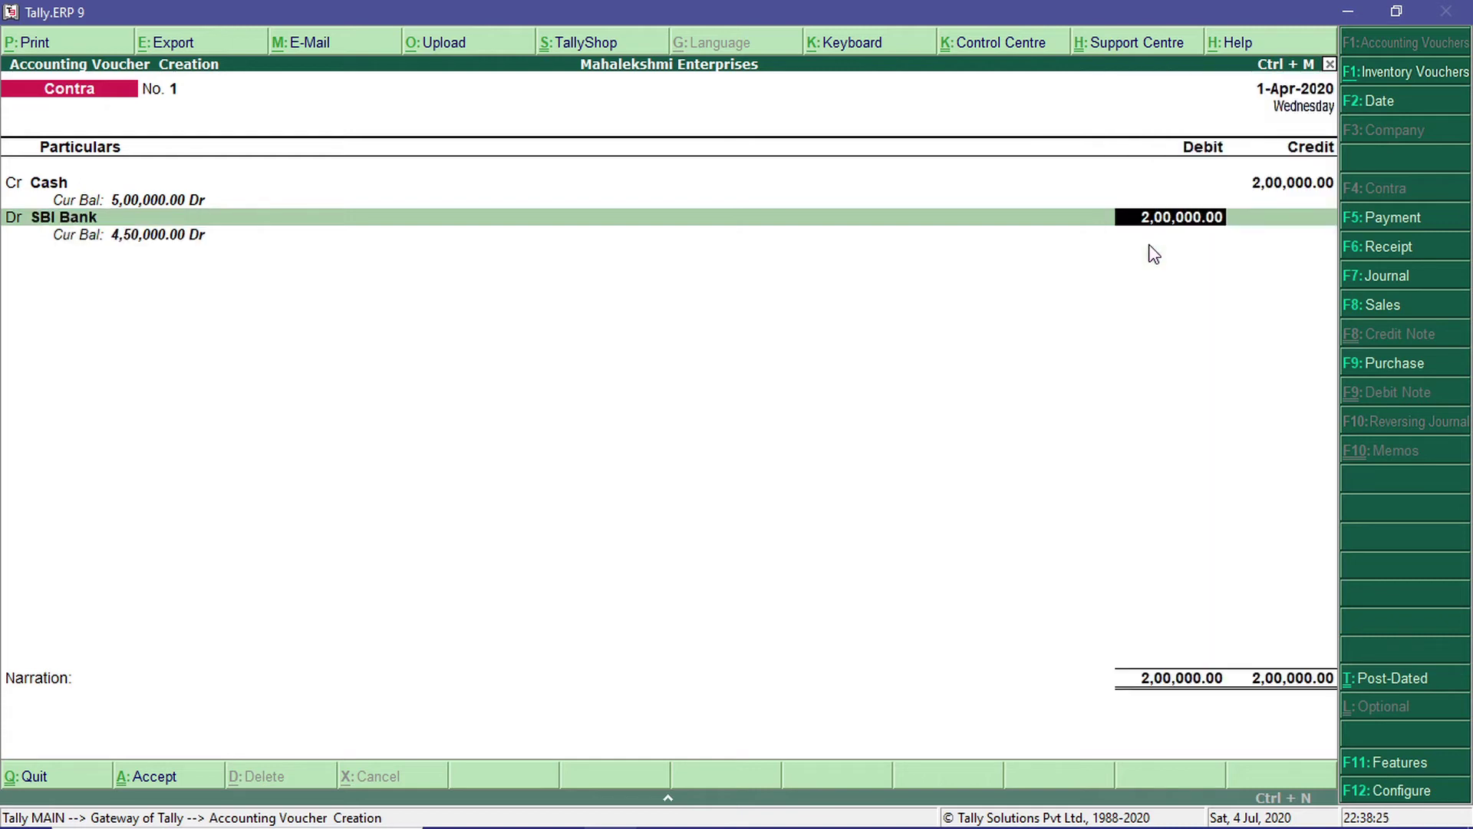
Accept the SBI Bank debit and default Cash allocation with blank denominations, and save the contra voucher without a narration.
key(Return)
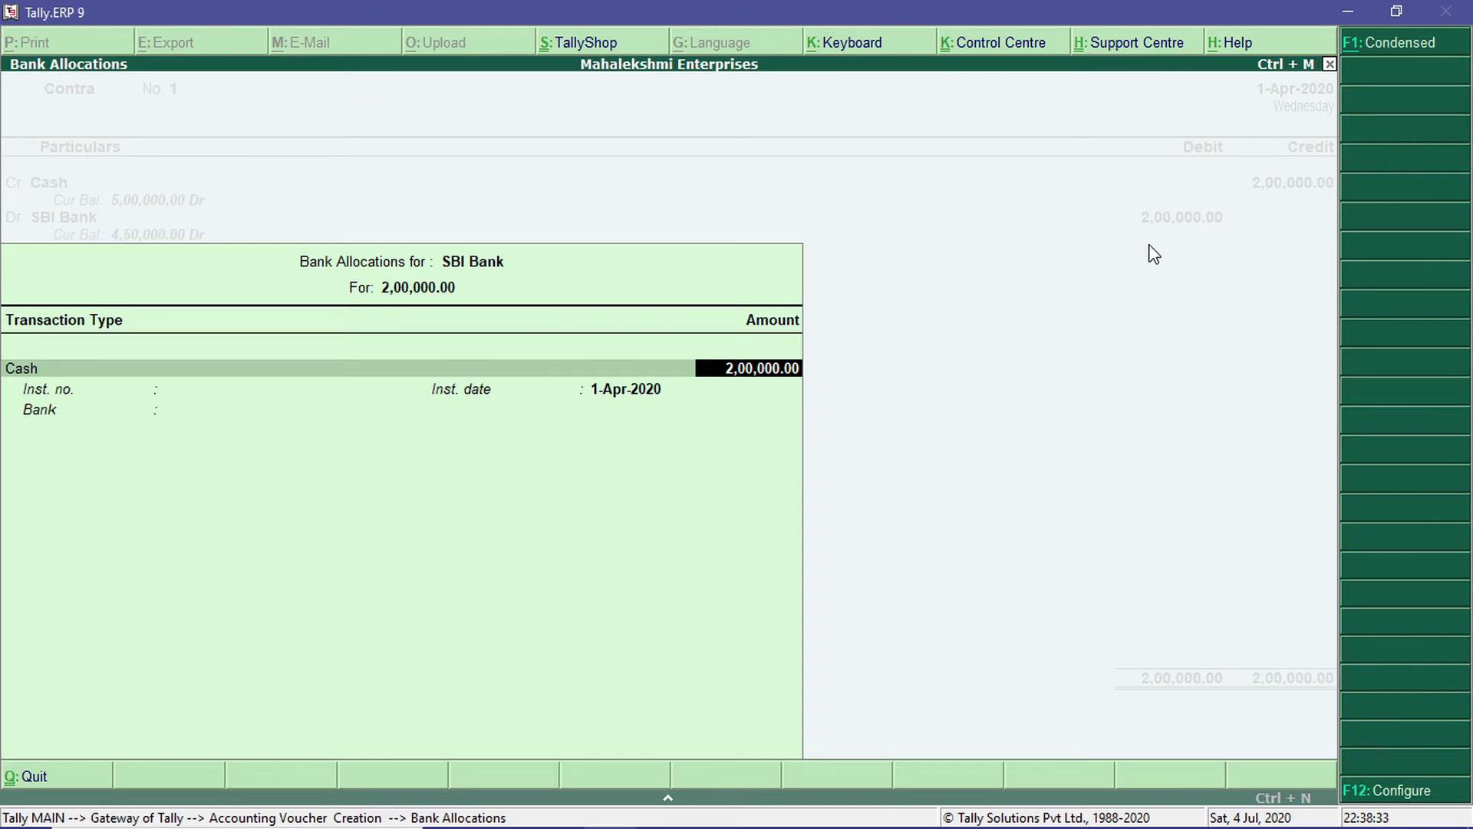
key(Return)
key(Return)
key(Return)
key(Return)
key(Return)
key(Return)
key(Return)
key(Return)
key(Return)
key(Return)
key(Return)
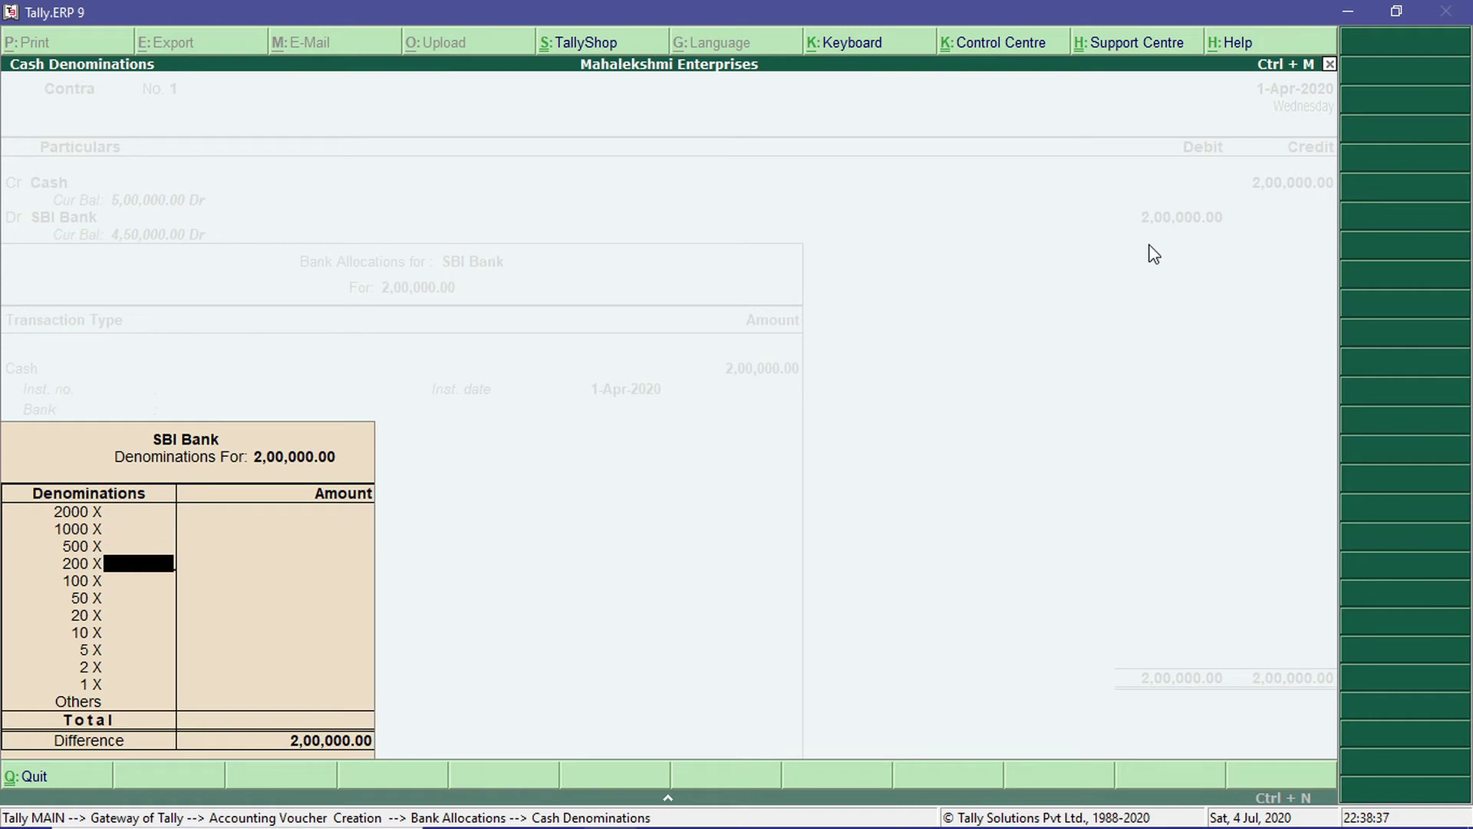
key(Return)
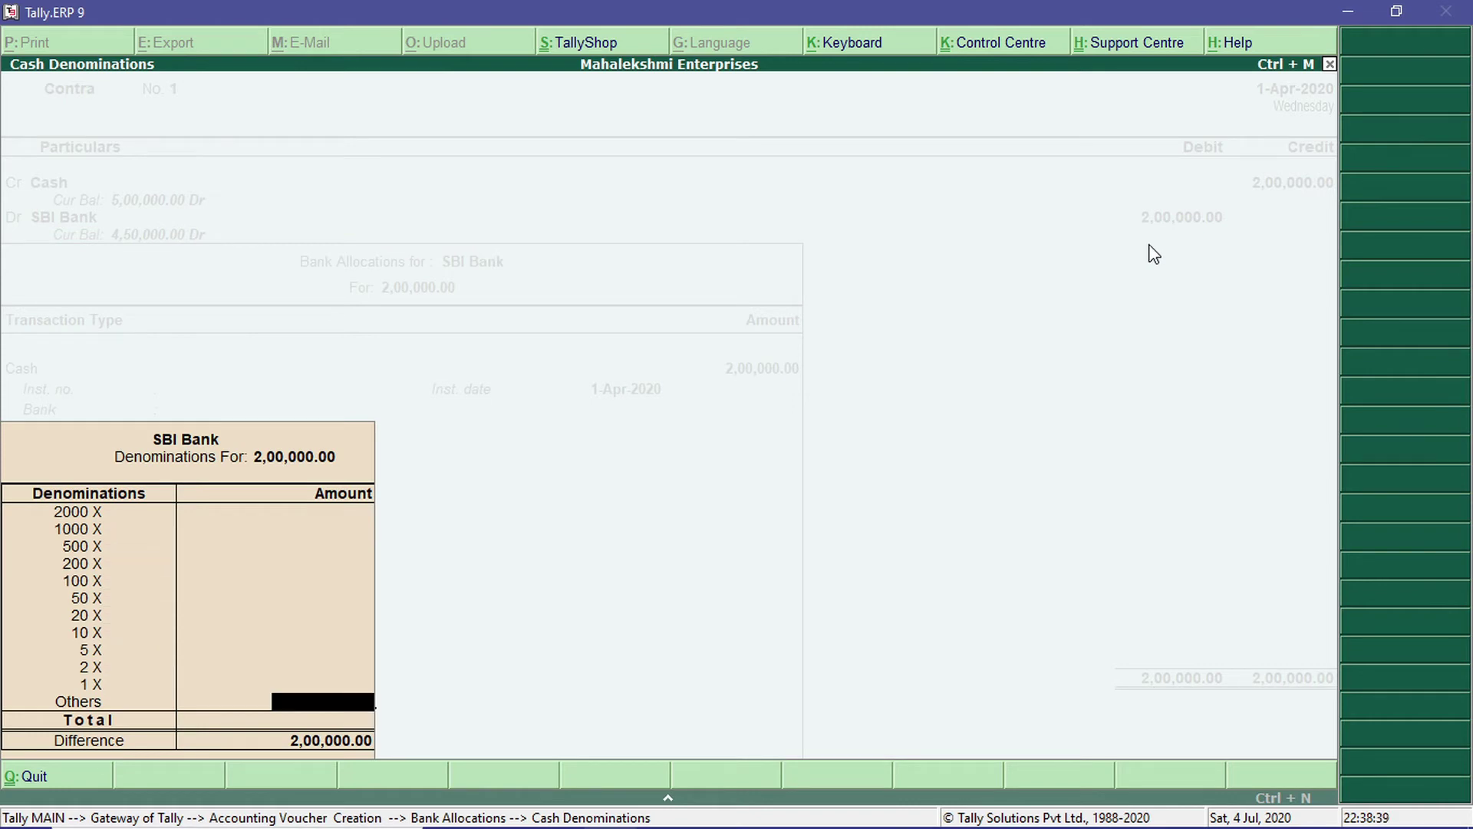
key(Return)
key(Return)
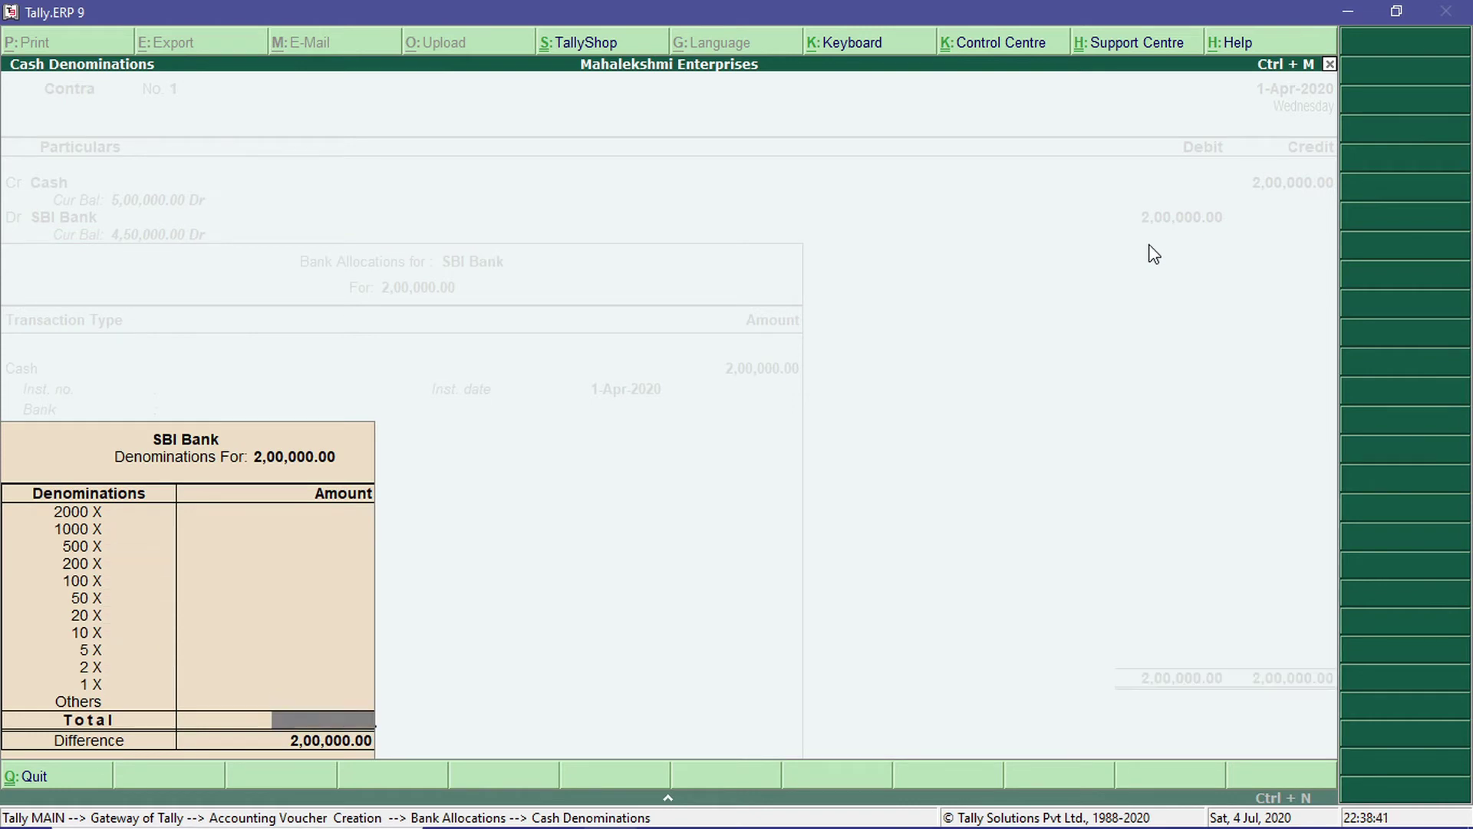
key(Return)
key(Return)
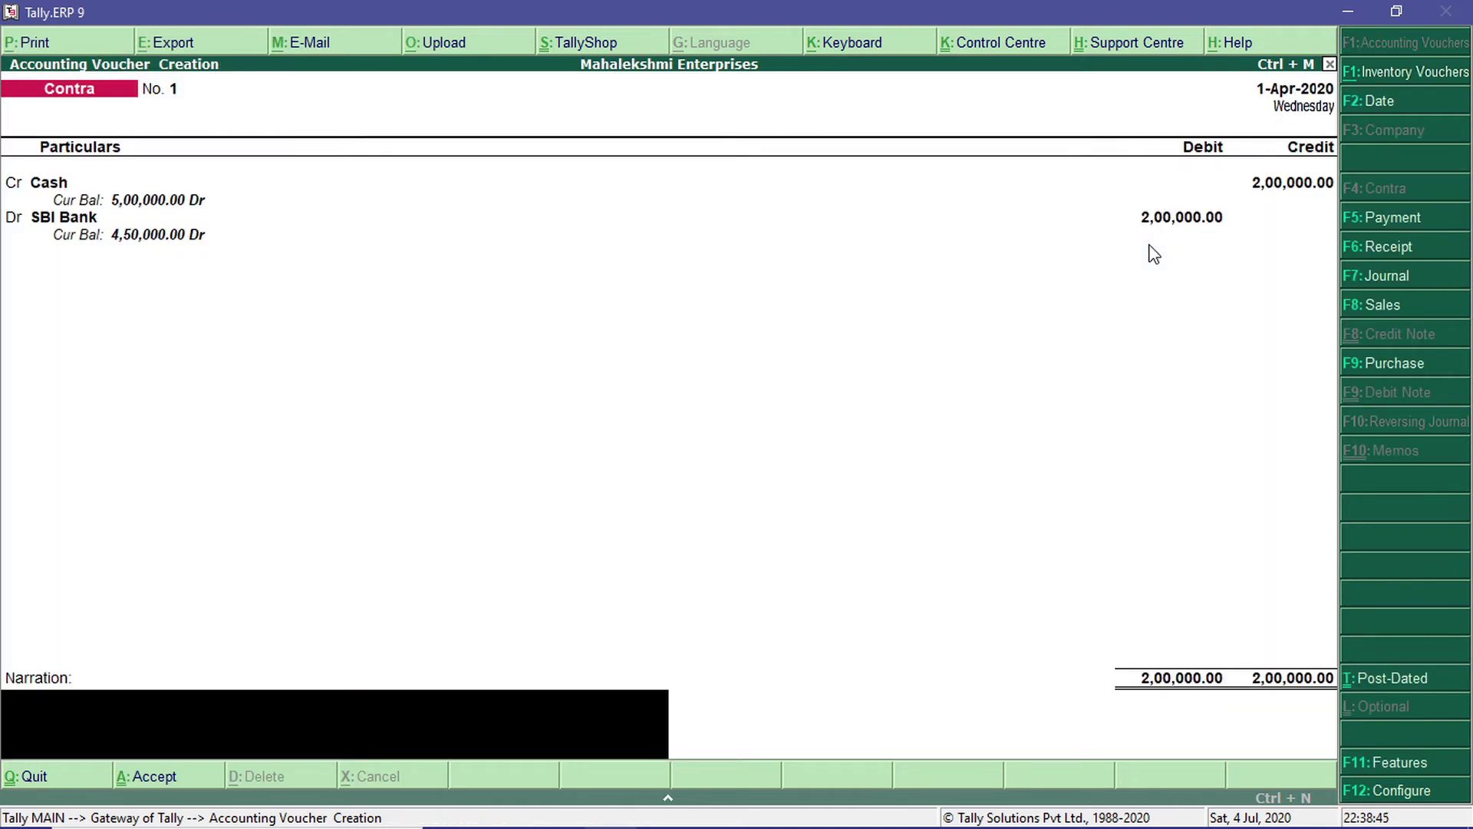
key(Return)
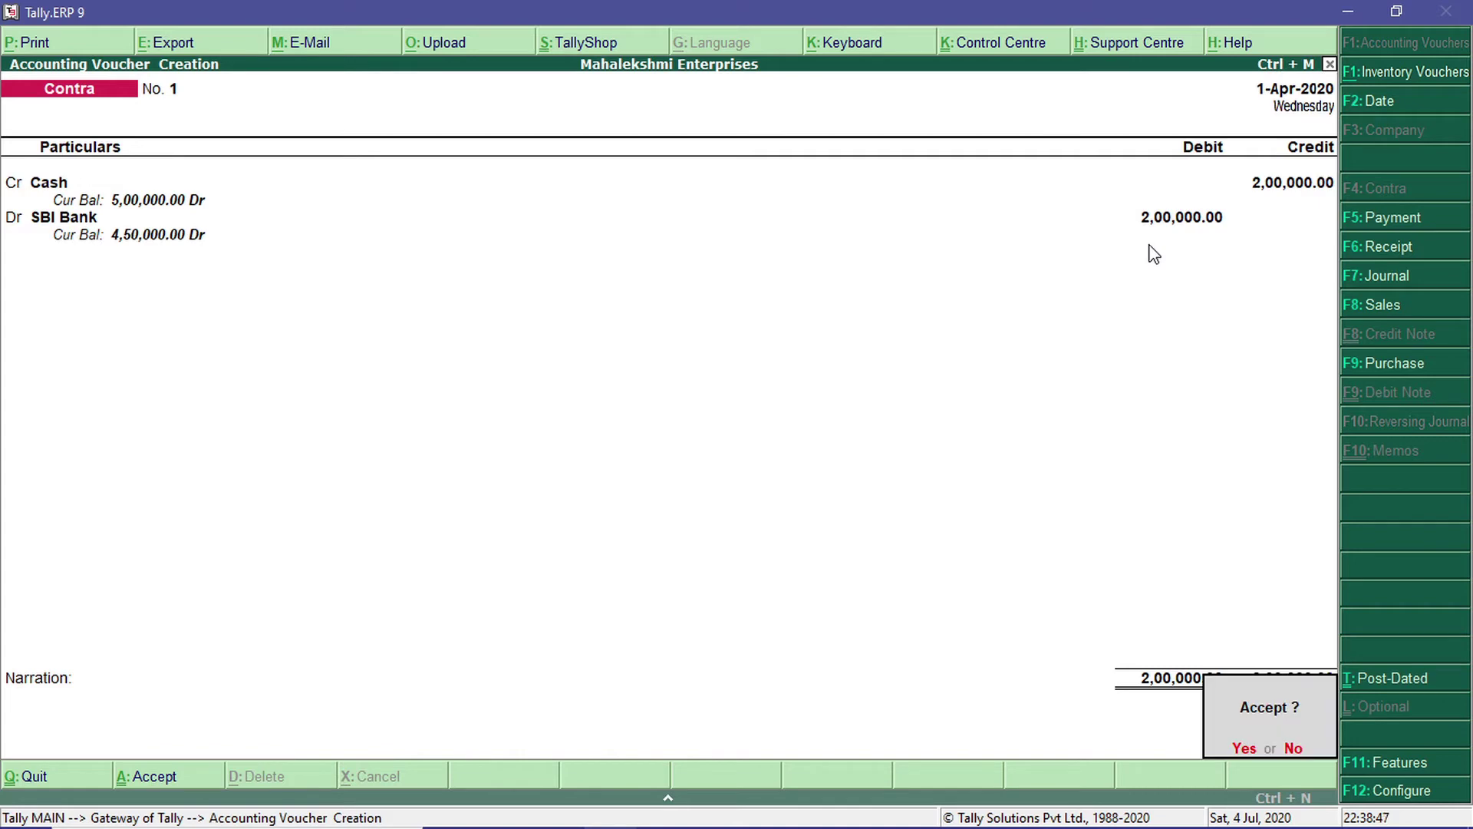
key(Return)
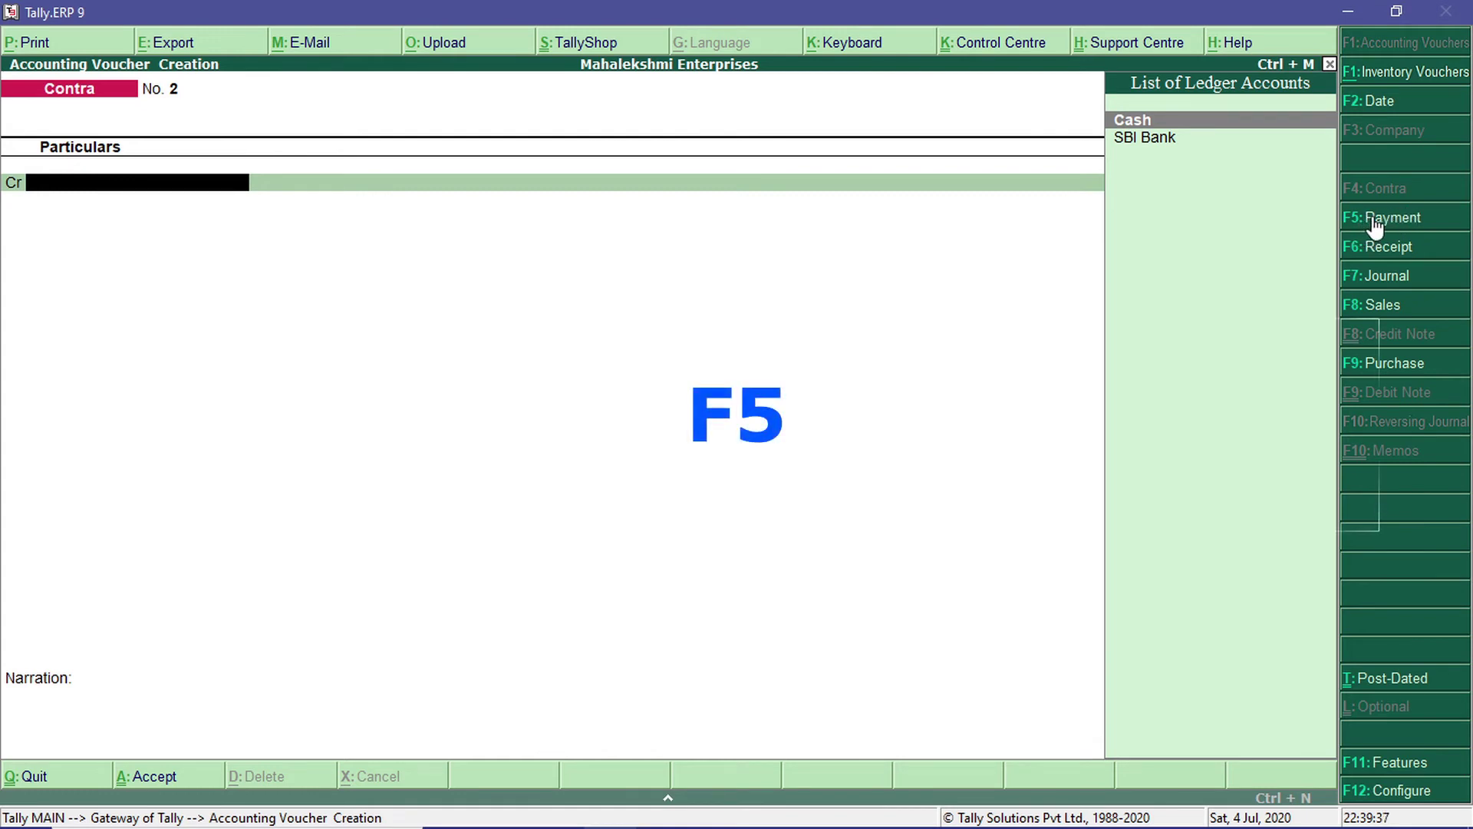
Start a Payment voucher and set its date to 1-4-20.
click(1374, 221)
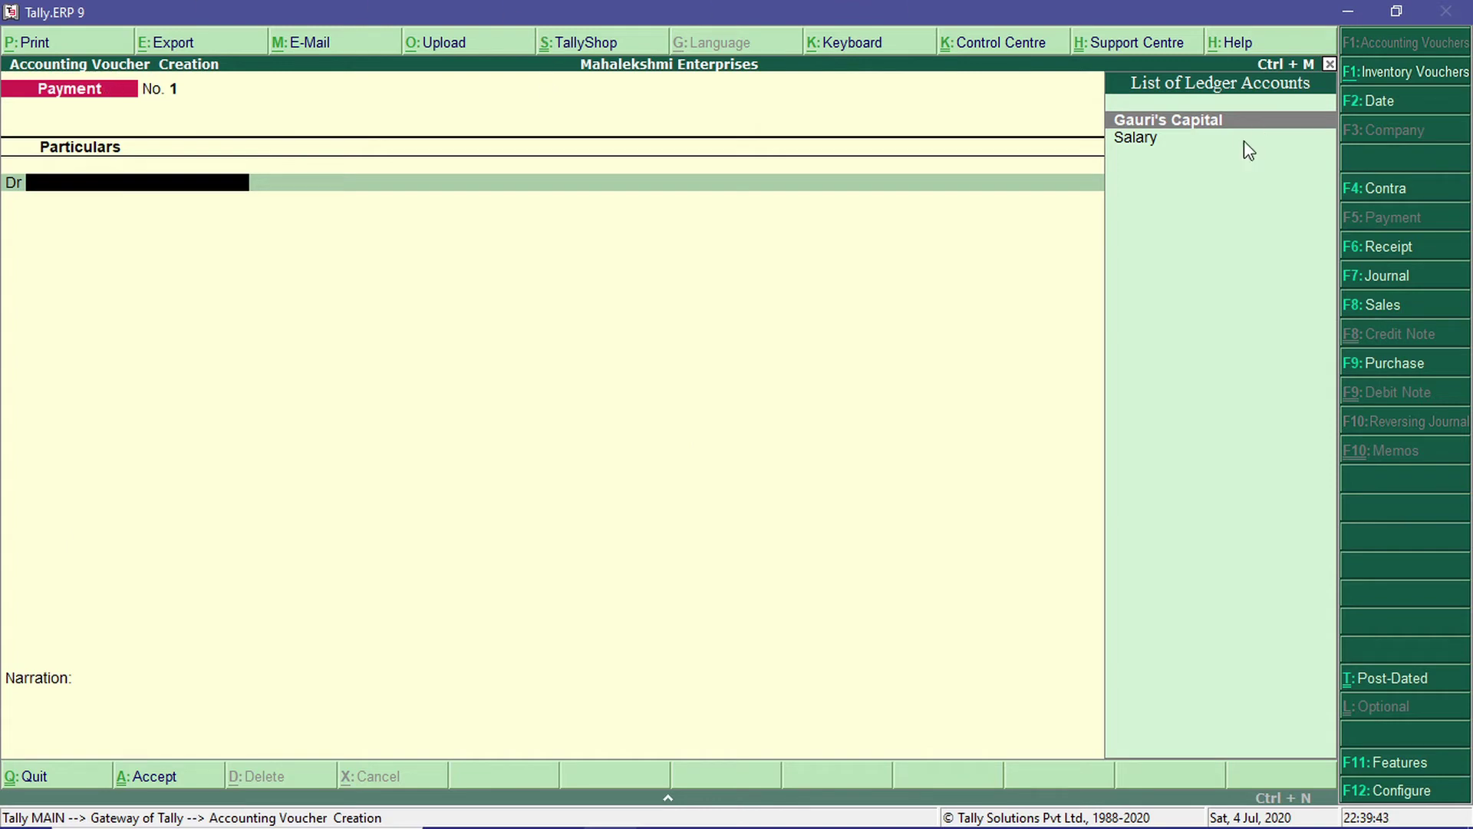
click(1381, 104)
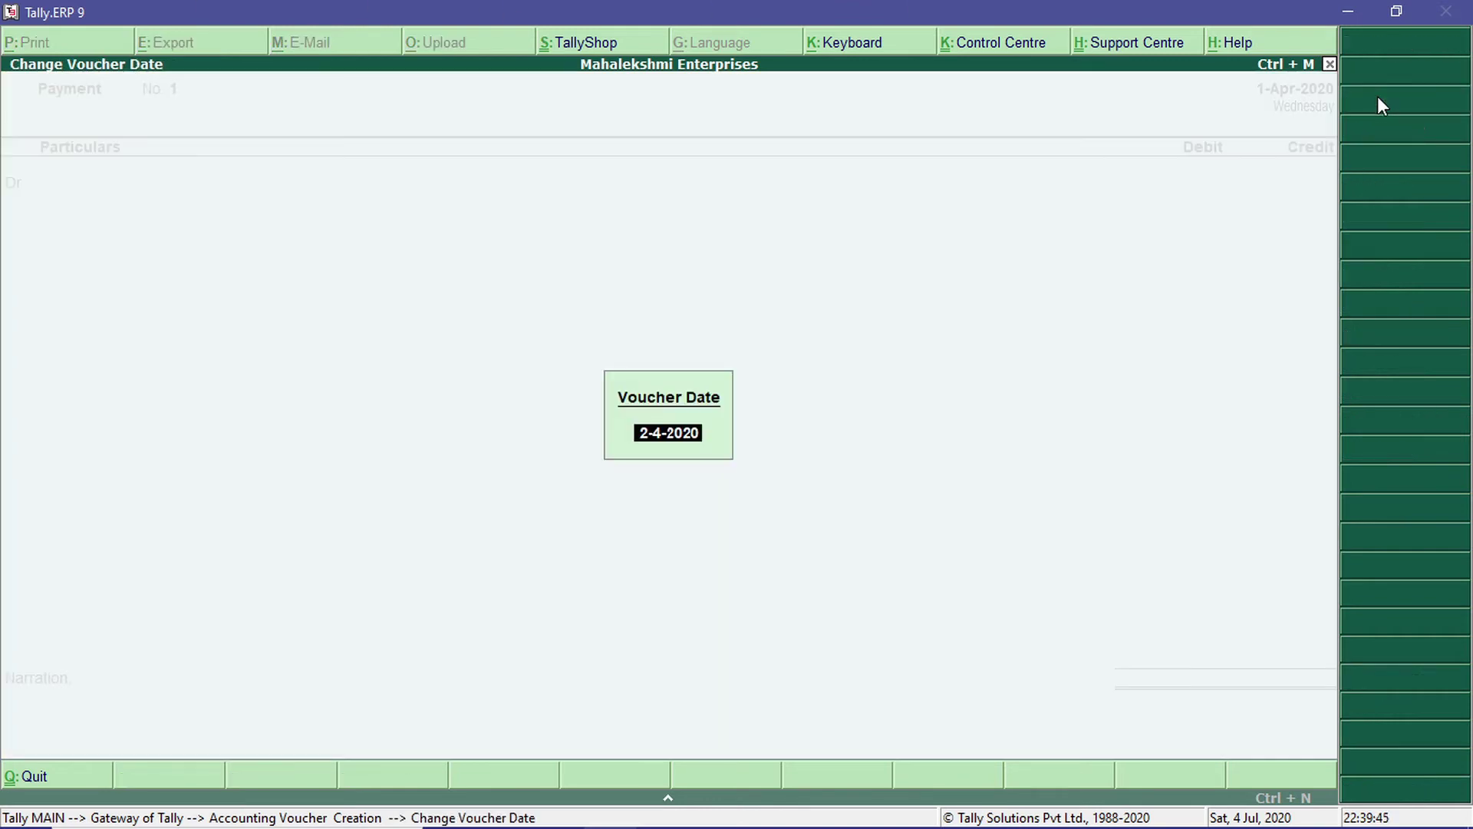
key(BackSpace)
text(1-4-20)
key(Return)
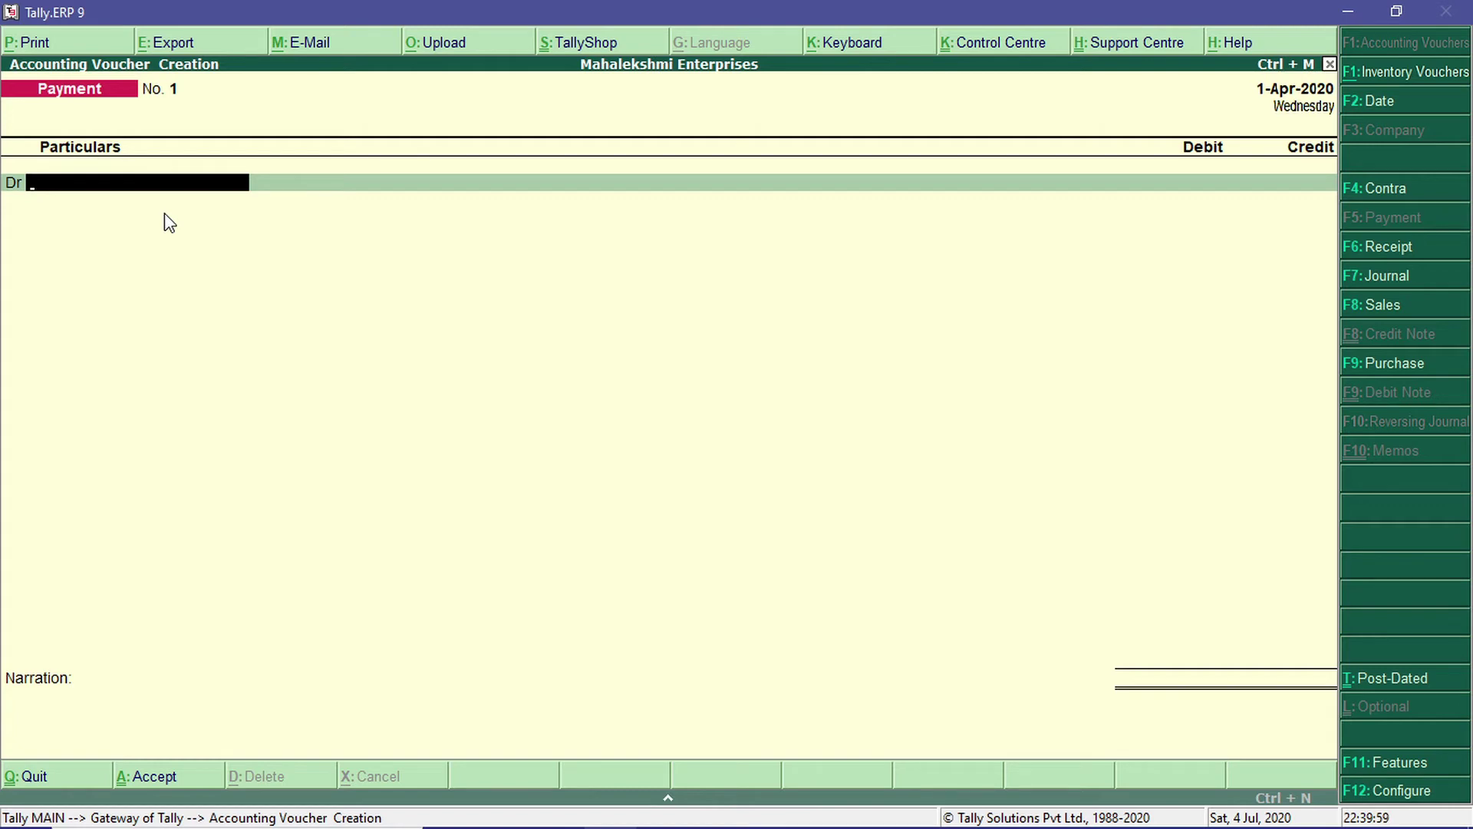
Create a Travelling Expense ledger under Indirect Expenses from the payment voucher's debit line and save it.
text(T)
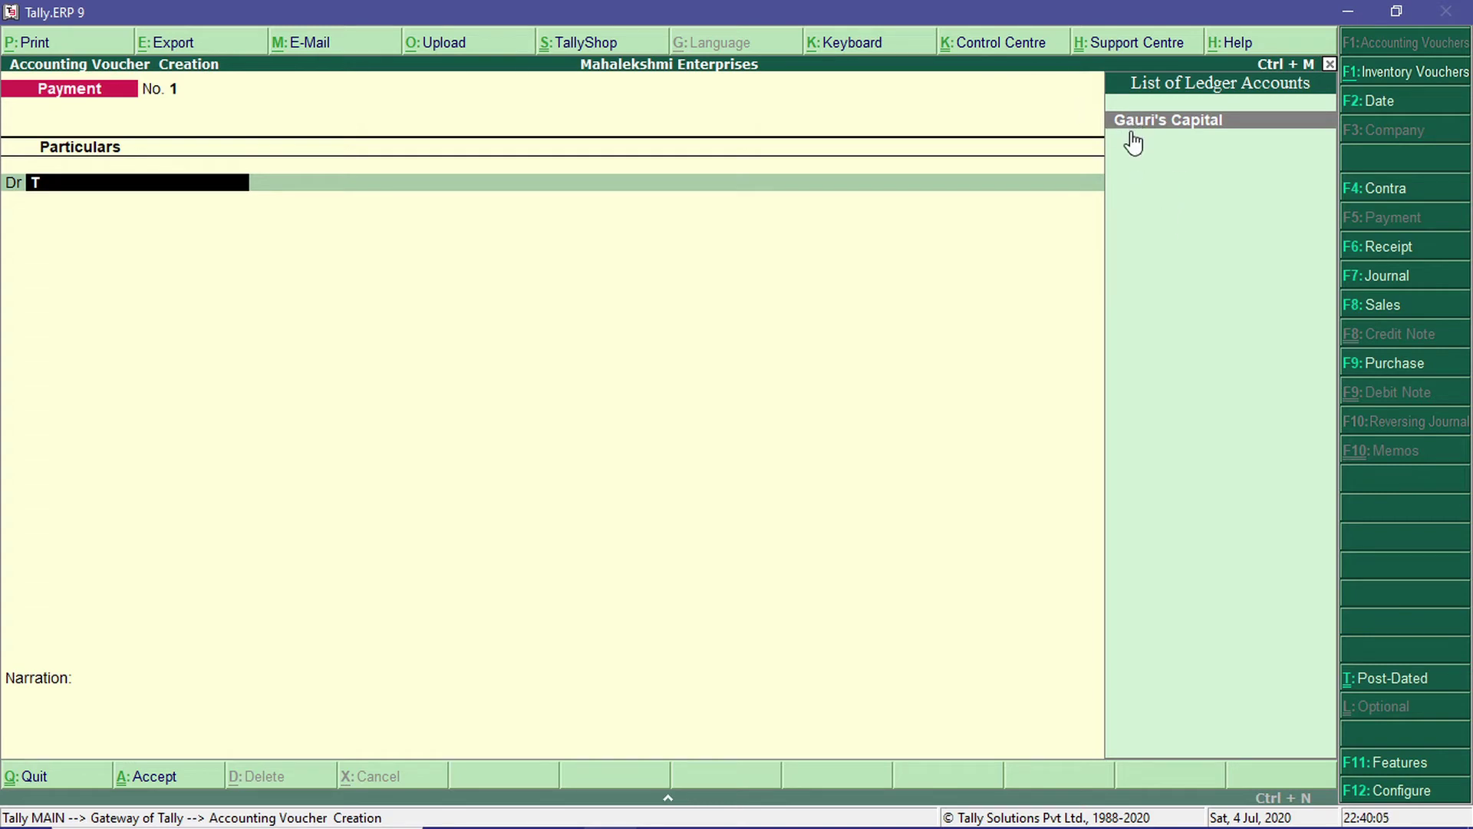
key(BackSpace)
key(alt+c)
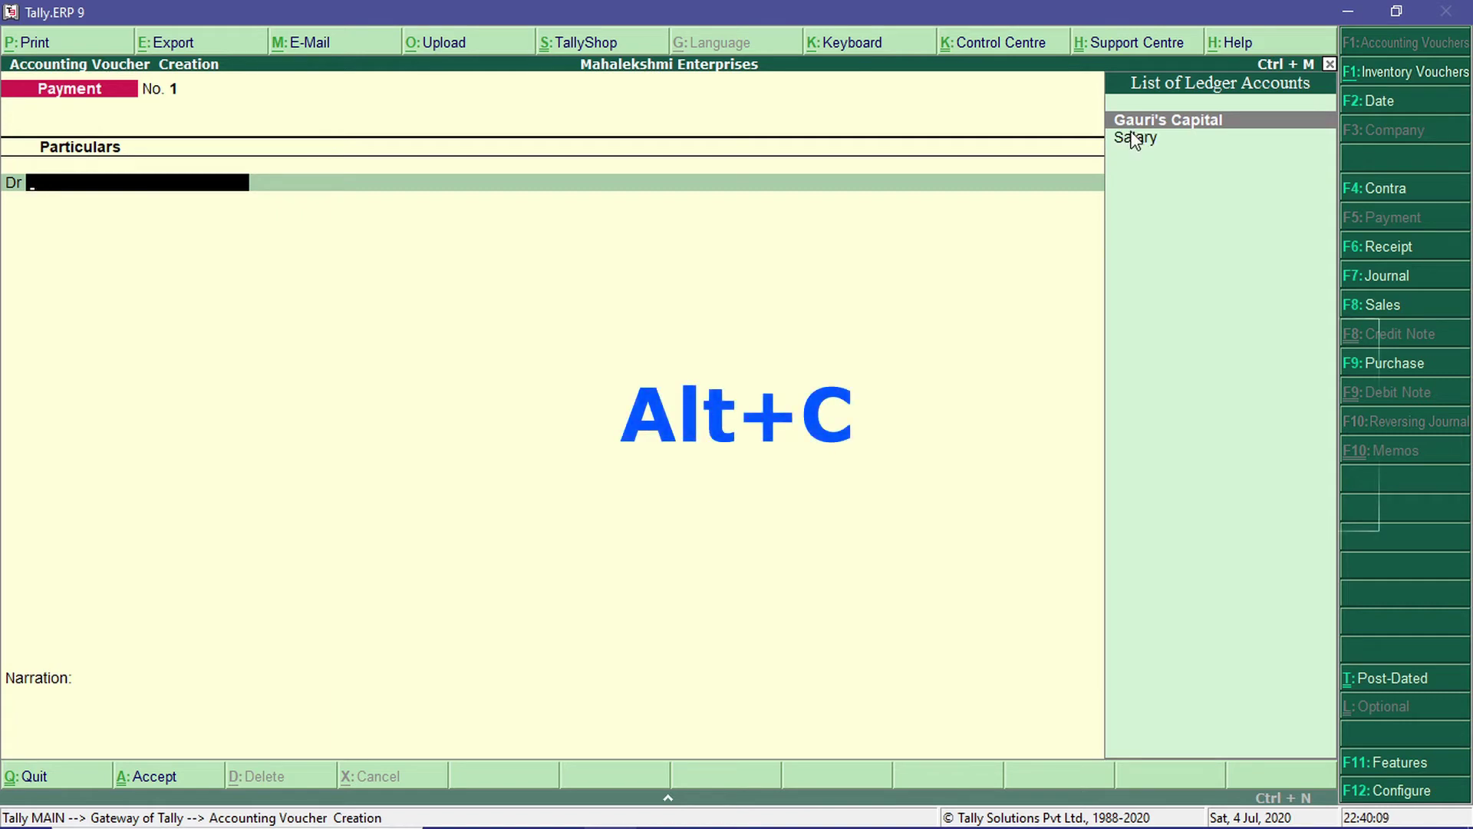
text(Travell)
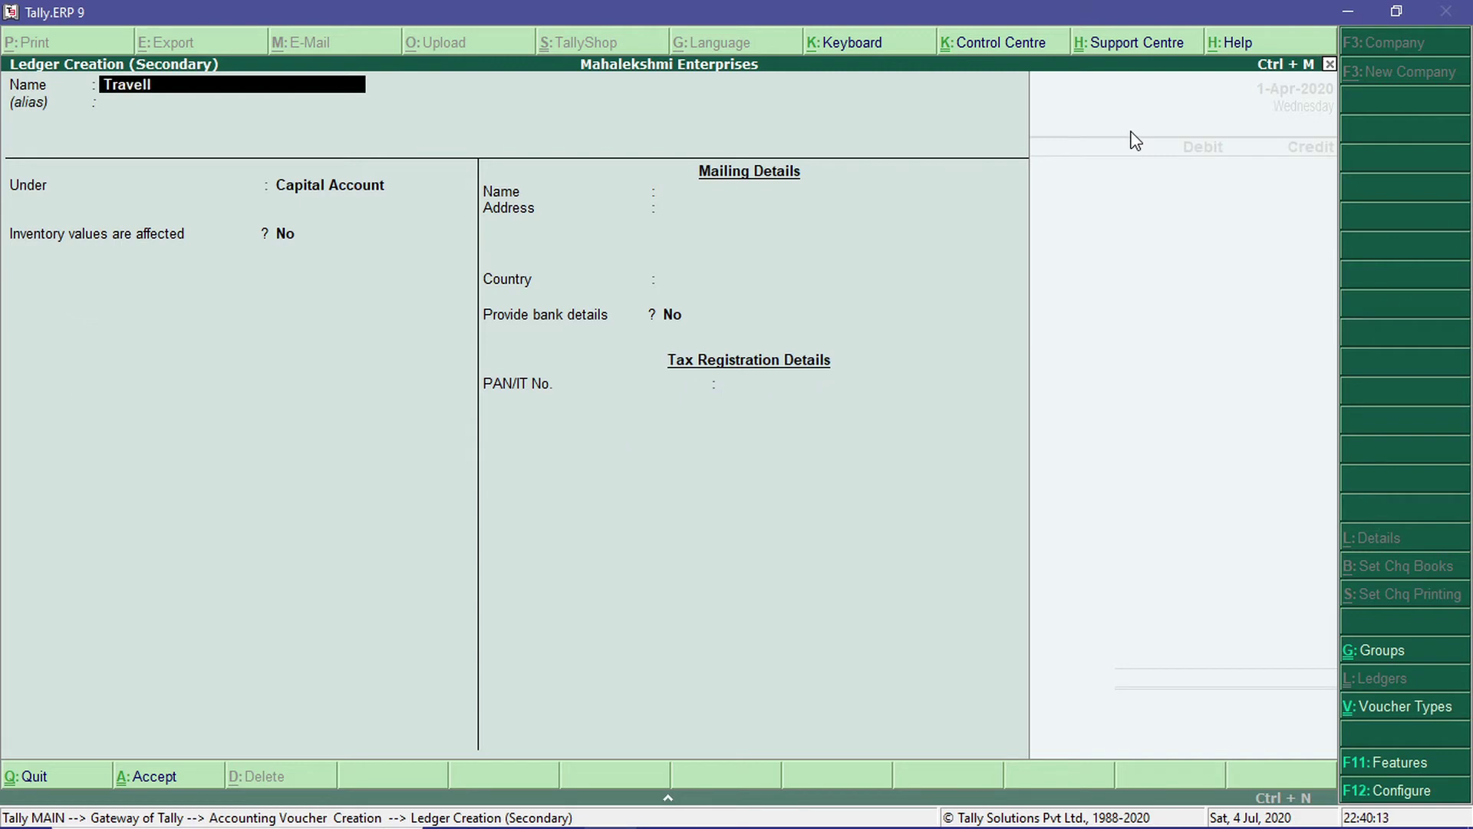
text(ing expense)
key(Return)
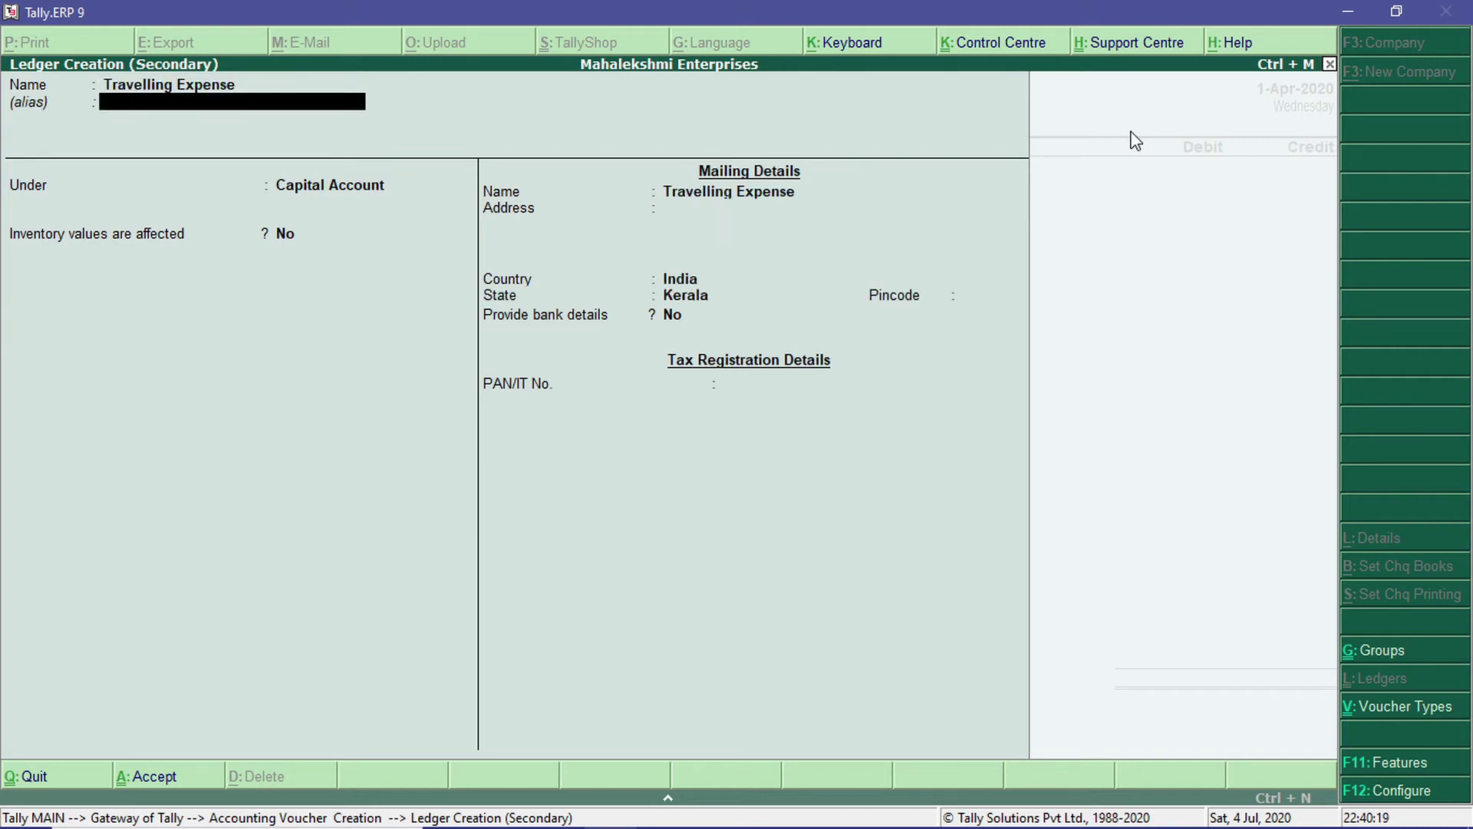
key(Return)
text(In)
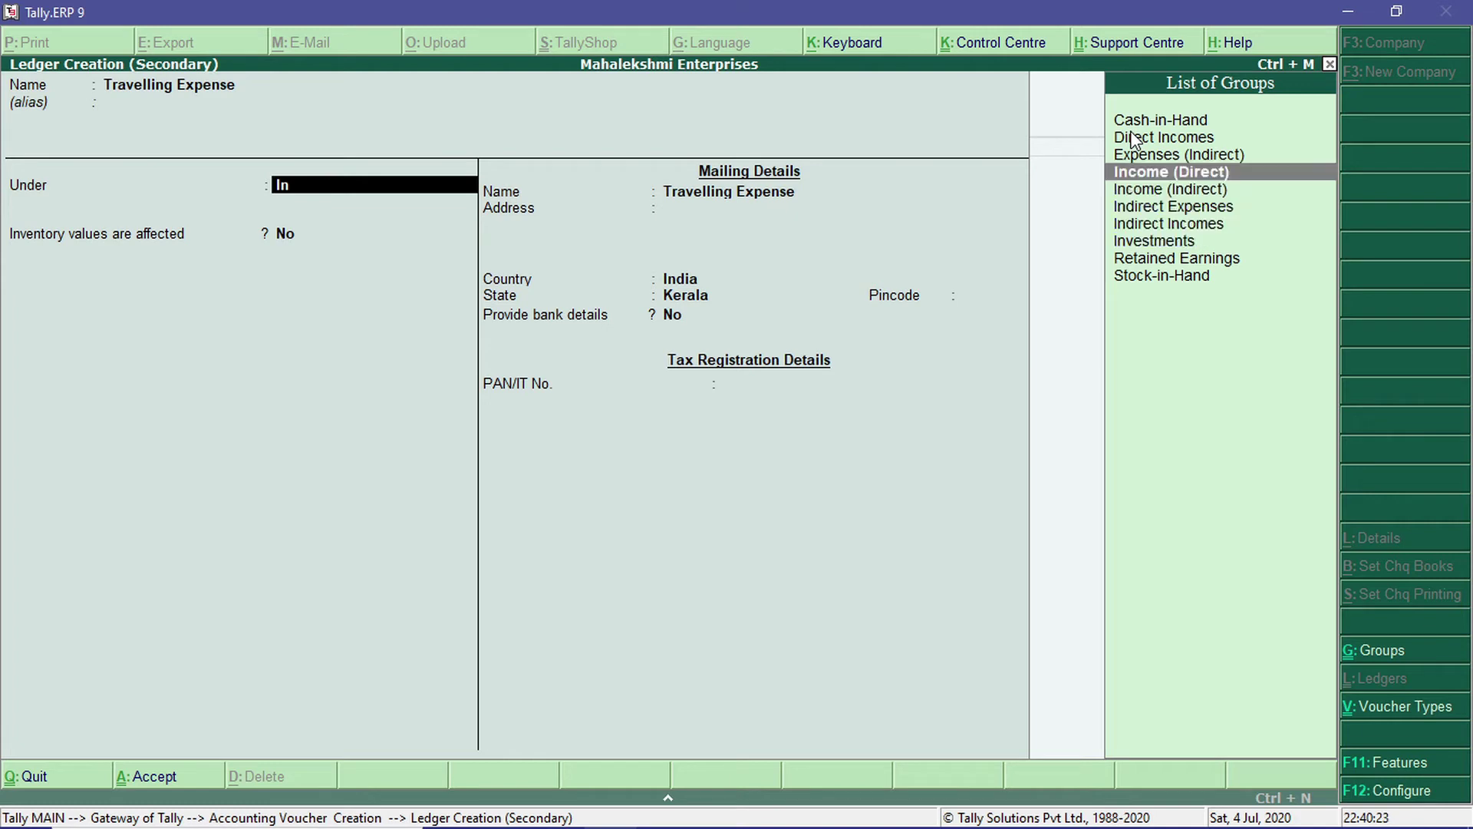
key(Down)
key(Down)
key(Return)
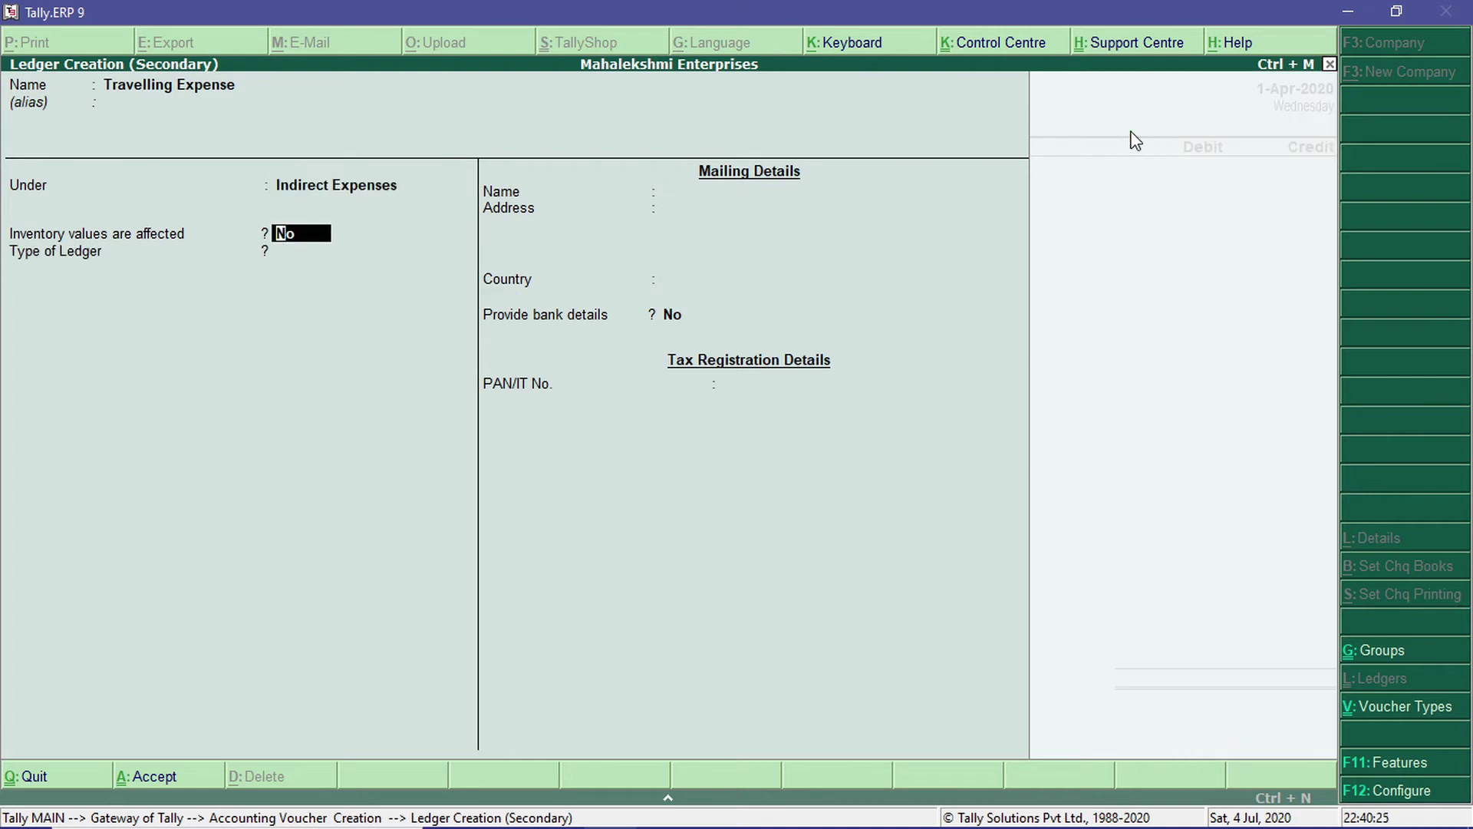
key(ctrl+a)
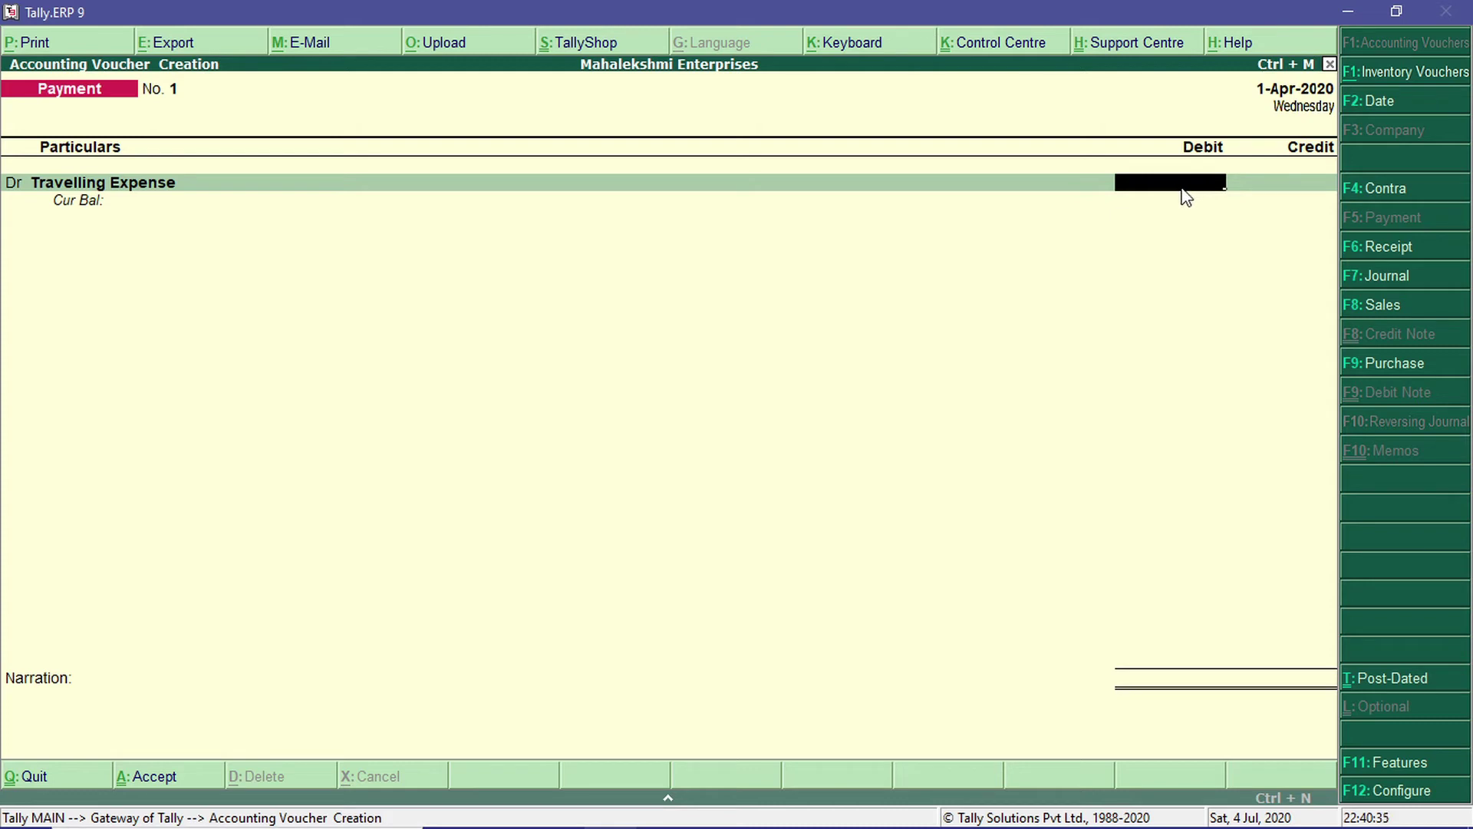
Debit Travelling Expense with 4000, credit Cash for the same amount, and save the payment voucher without a narration.
text(4000)
key(Return)
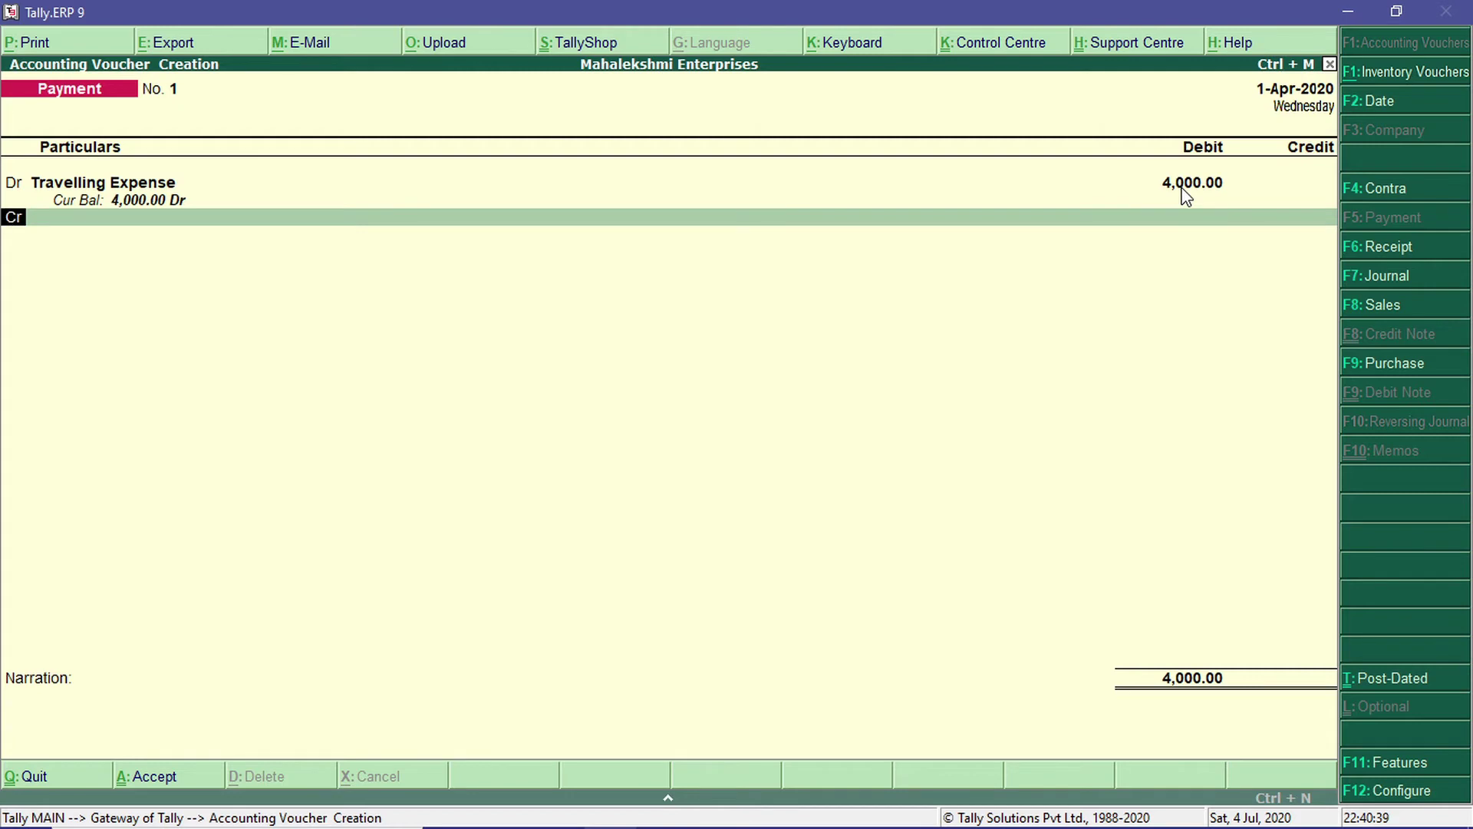
key(Return)
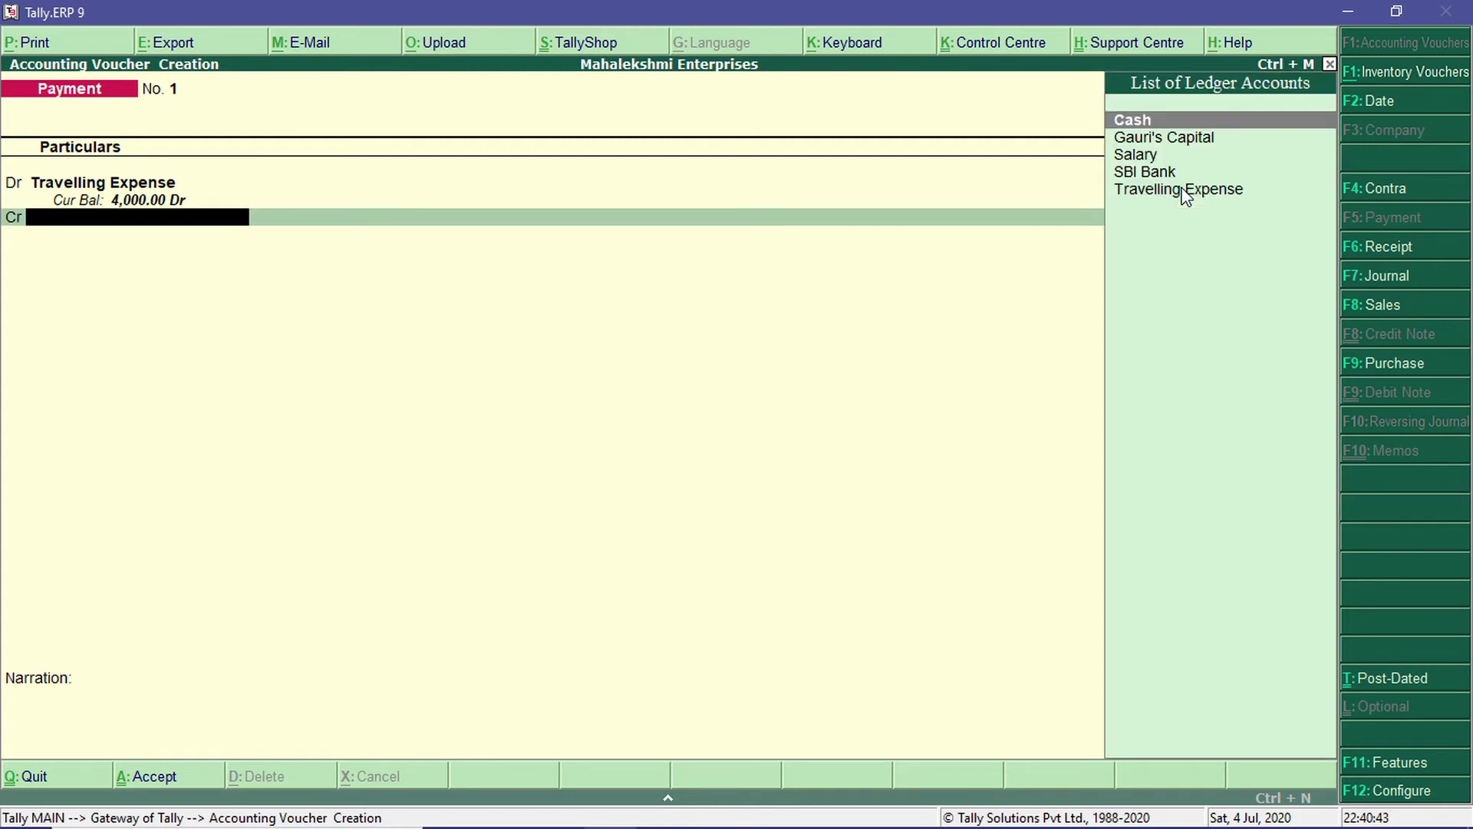
key(Return)
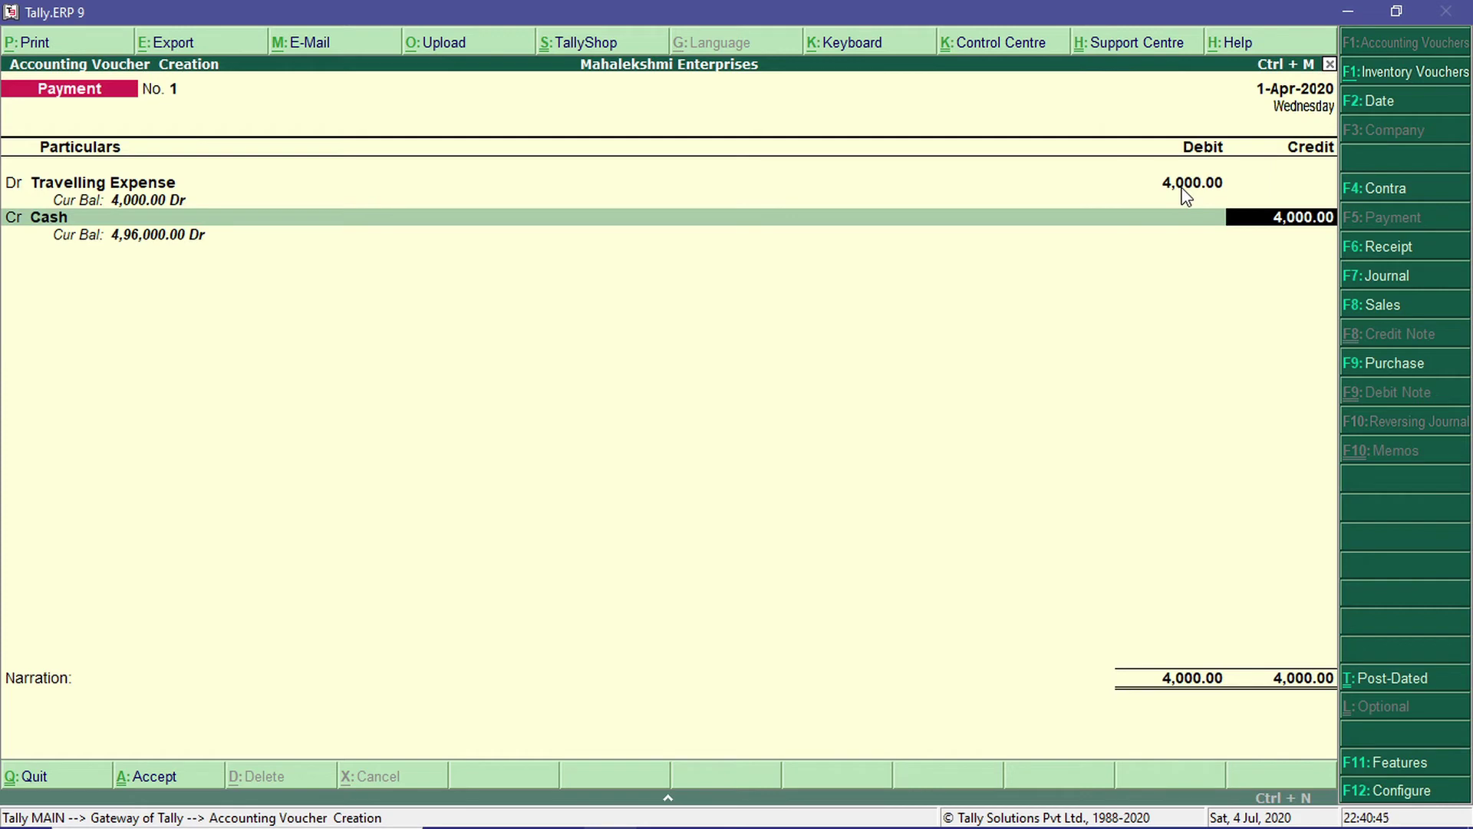
key(Return)
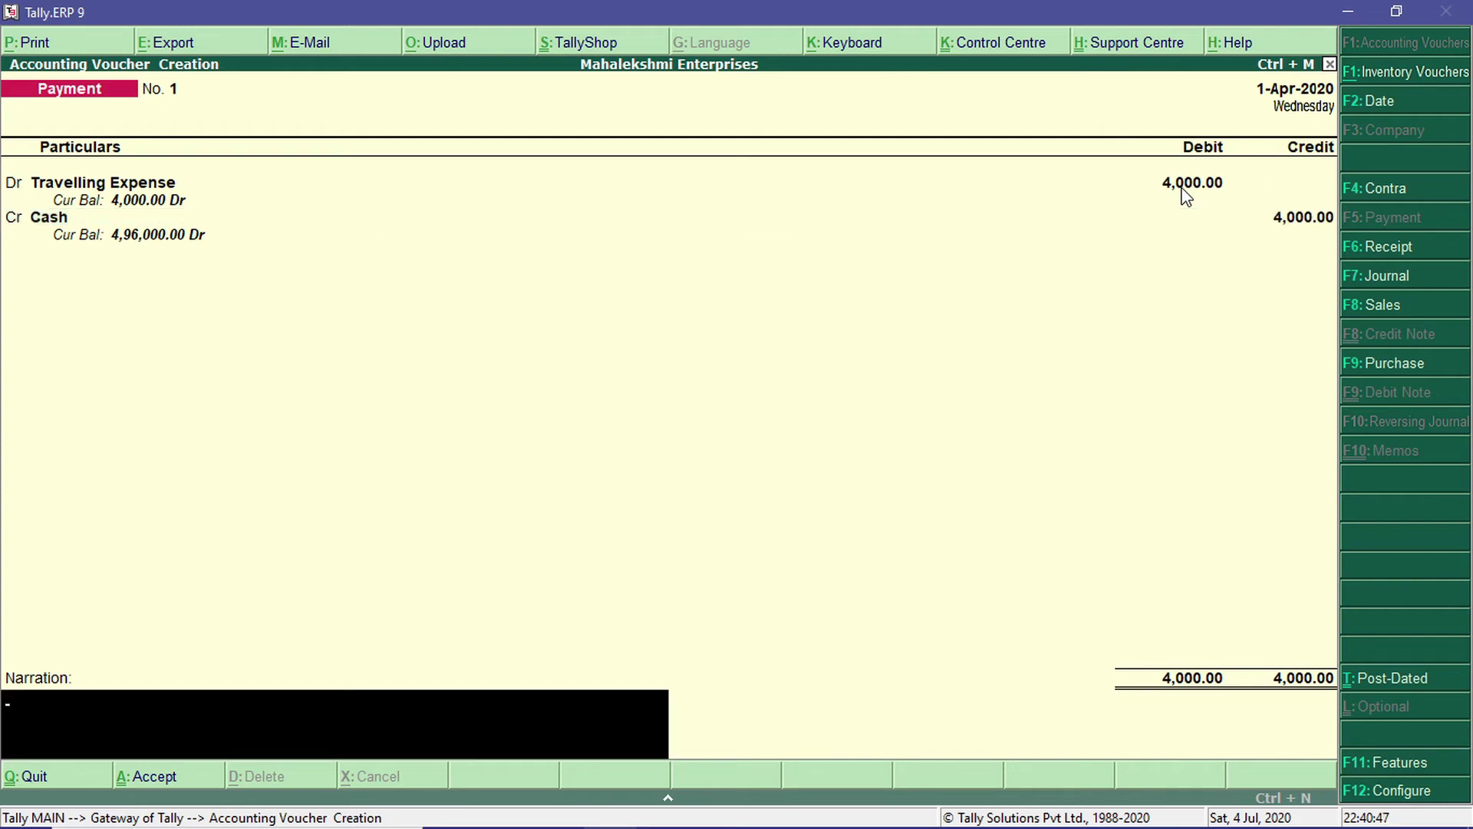
key(Return)
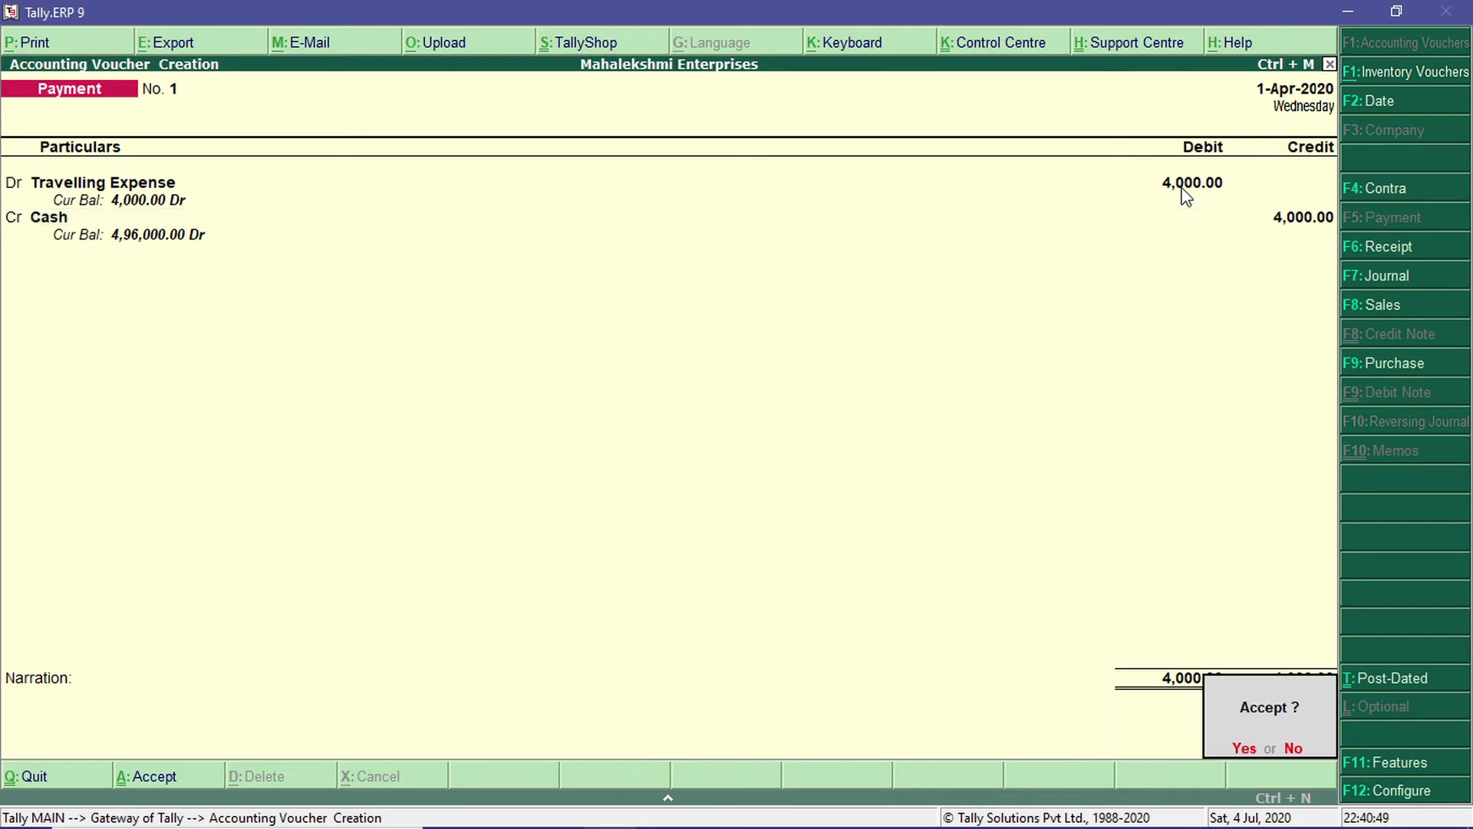
key(Return)
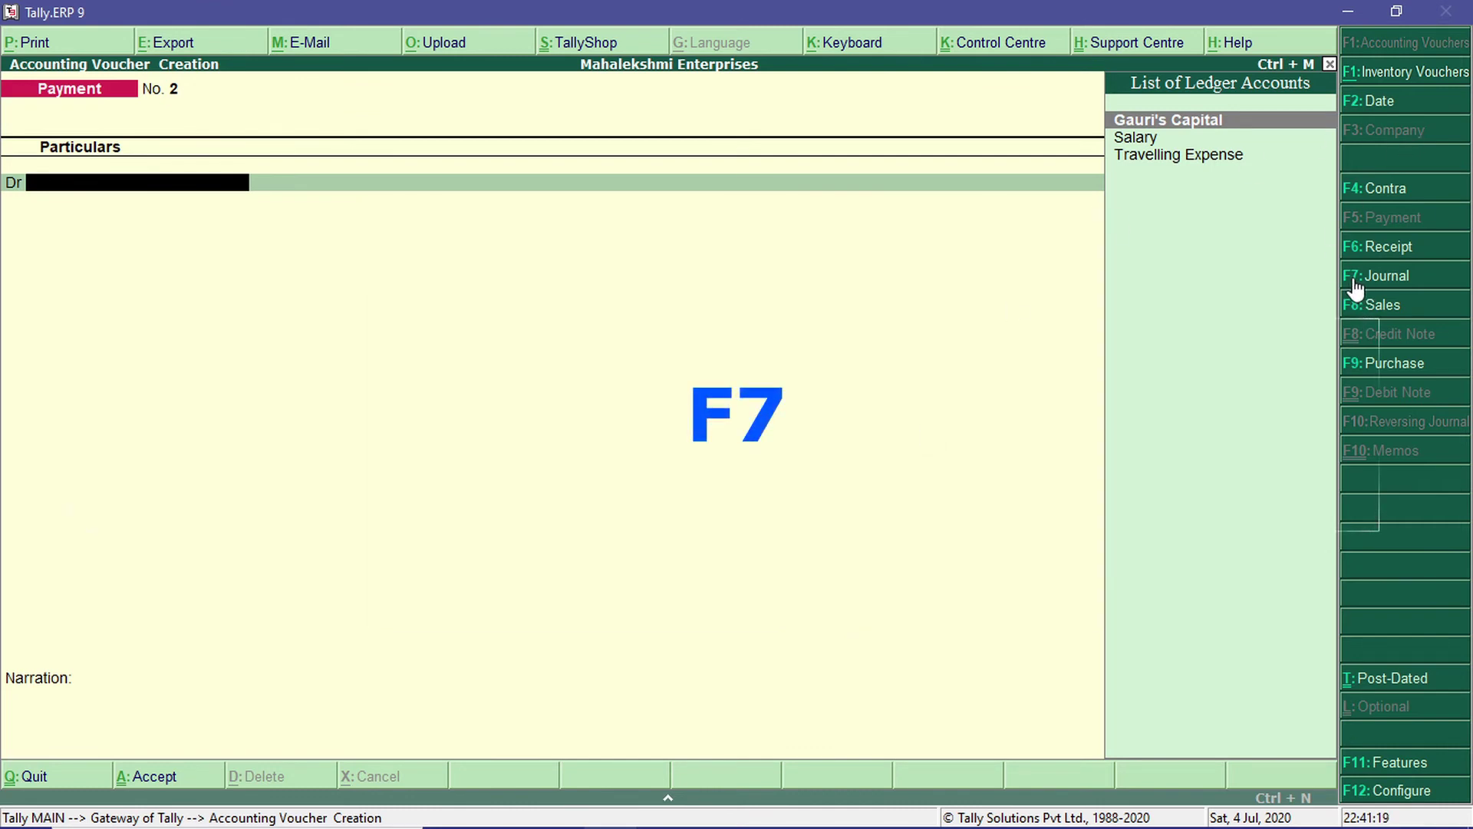
Start a Journal voucher and accept 2-4-2020 as its date.
click(1354, 284)
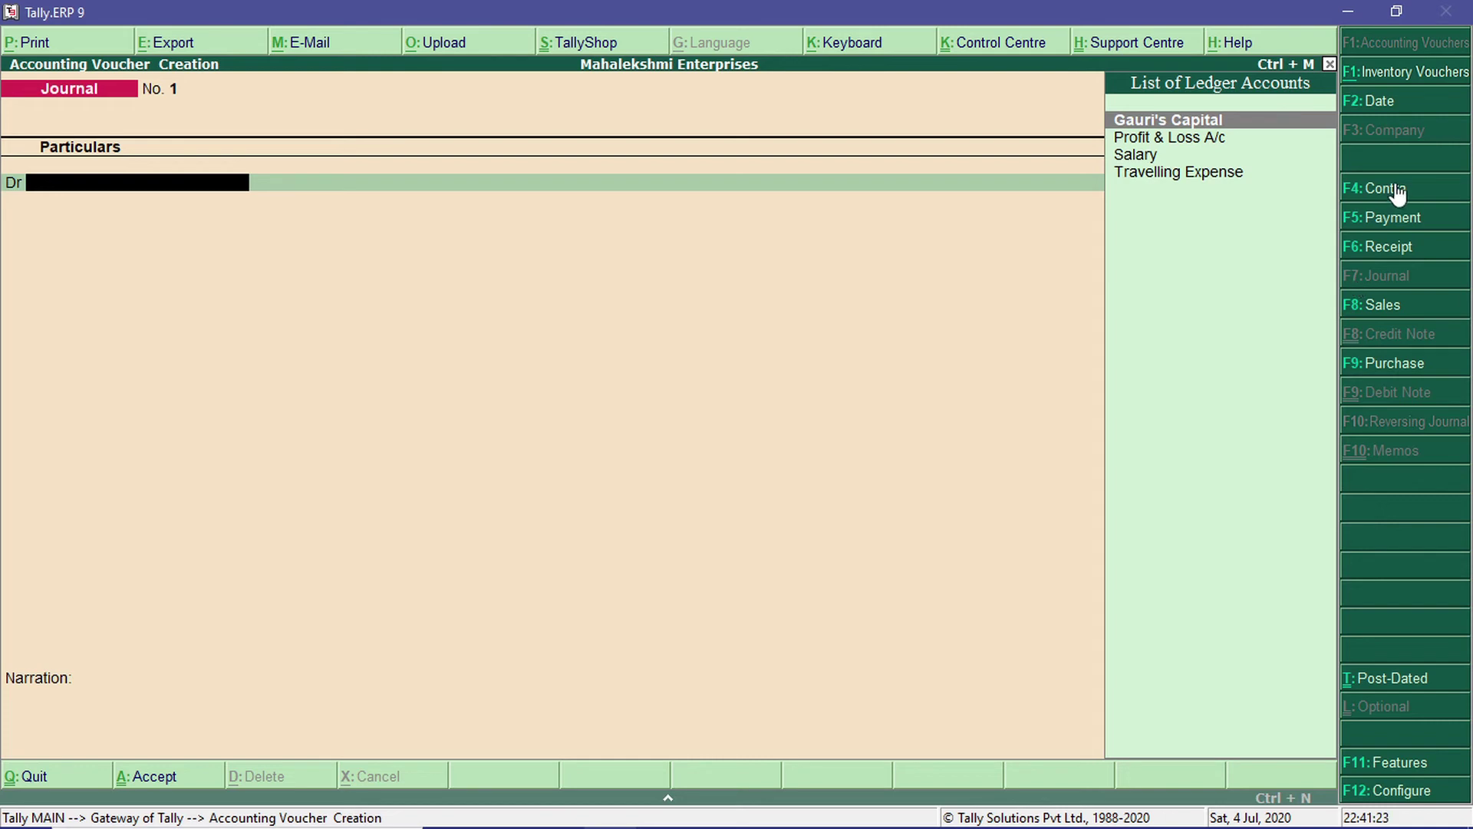
click(1356, 98)
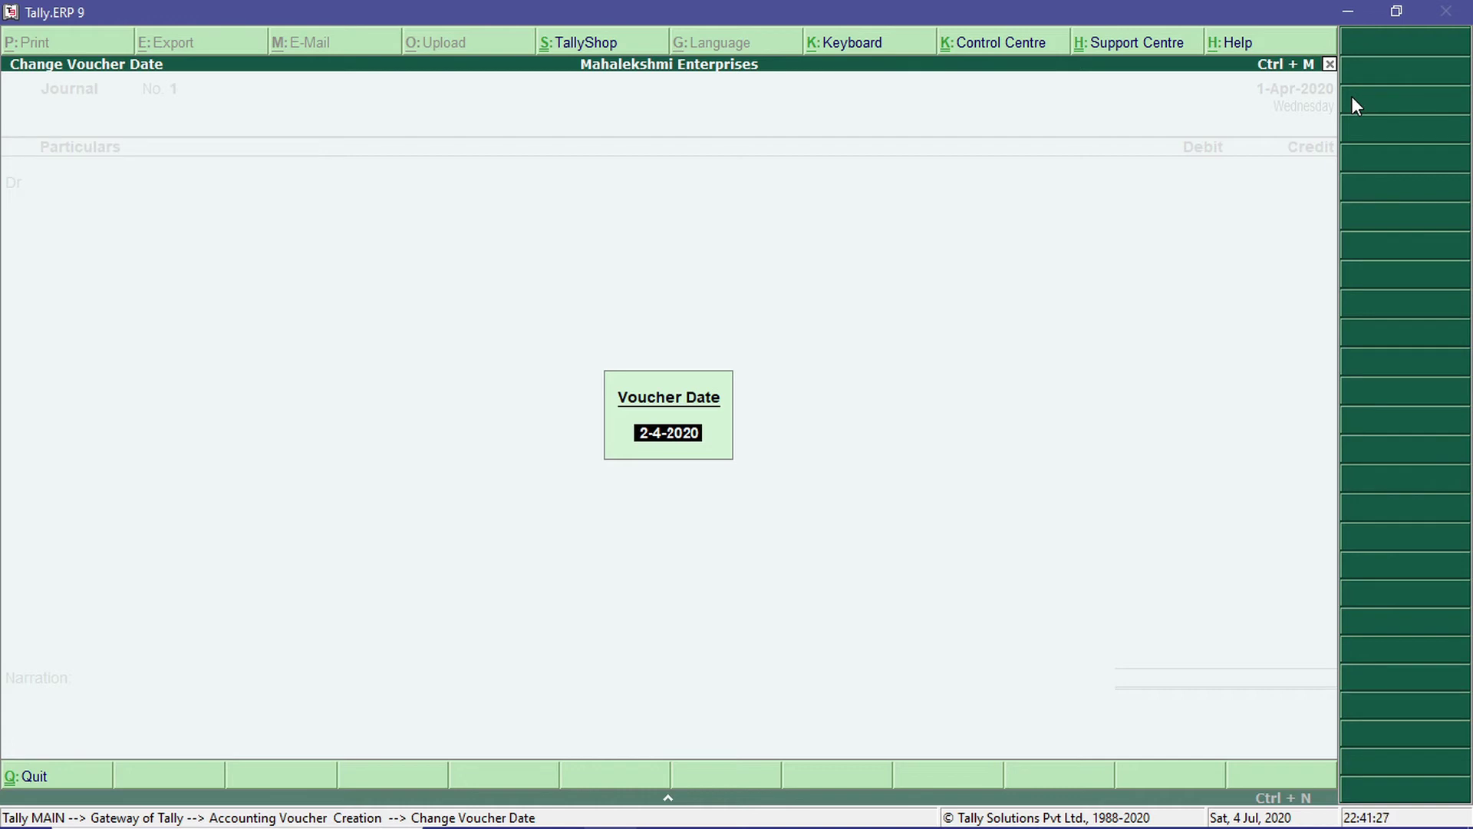
key(Return)
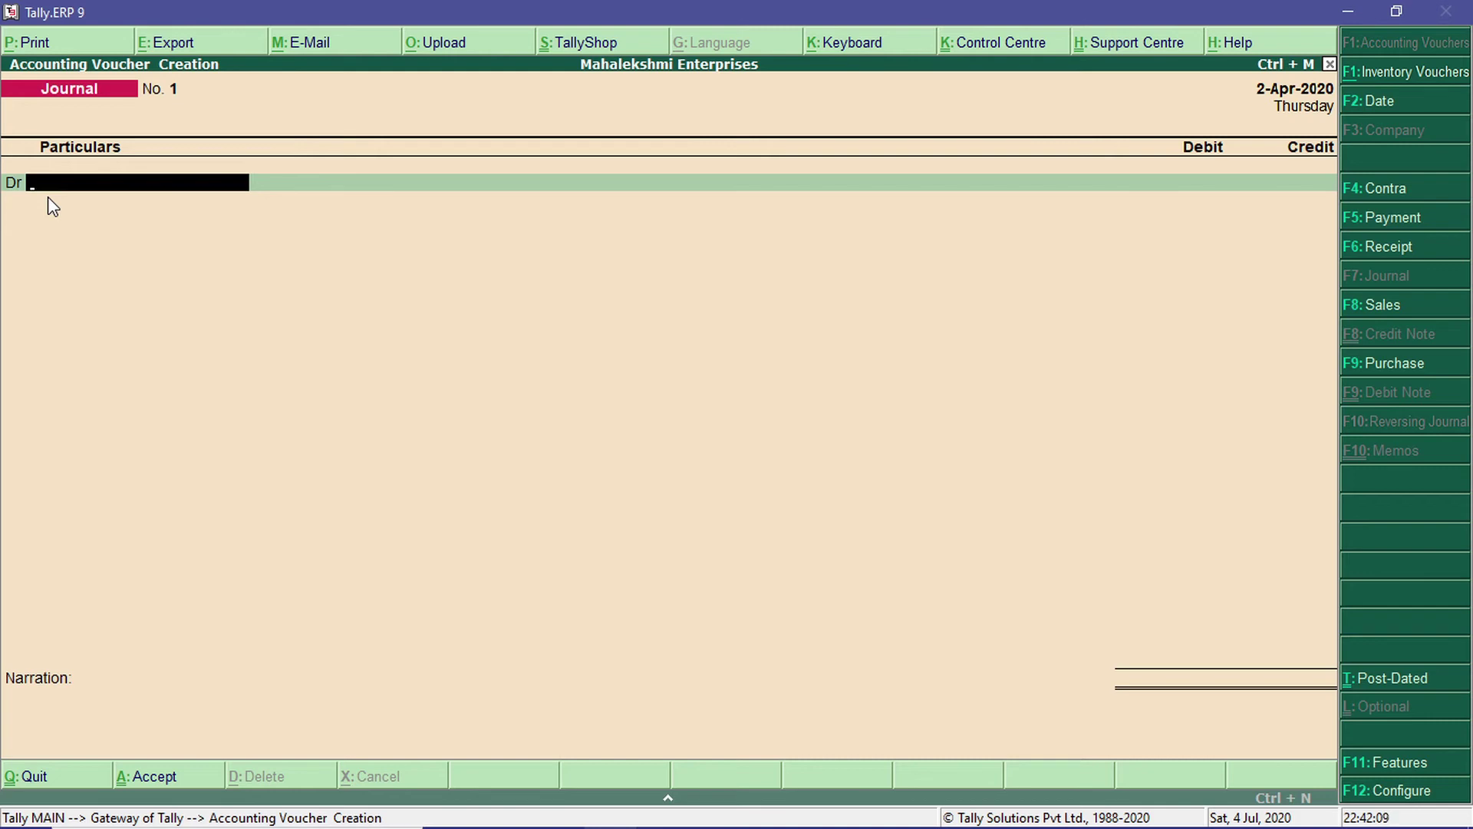
Create a Laptop ledger under Fixed Assets from the journal's debit line and save it.
text(L)
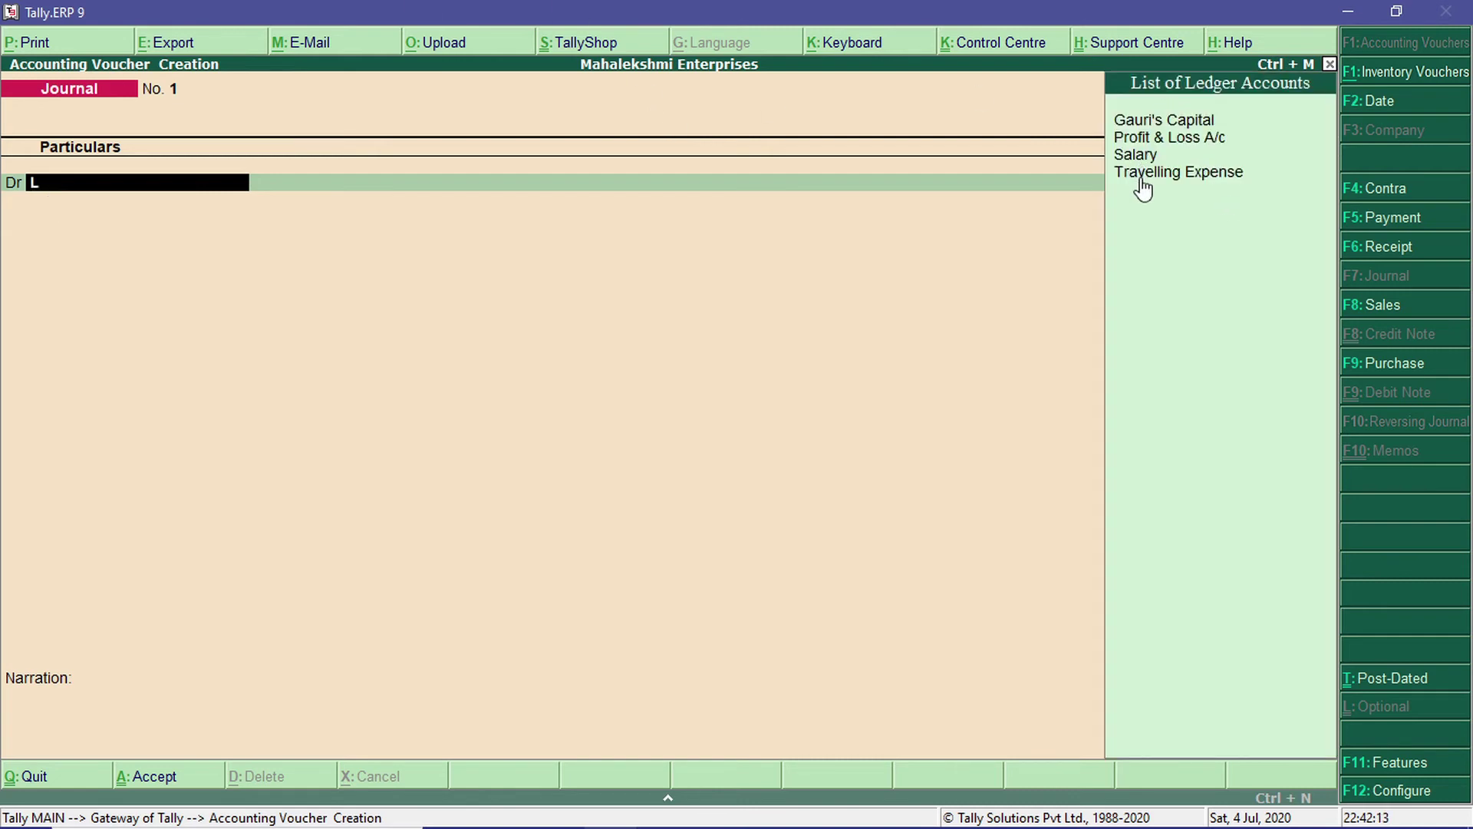
key(alt+c)
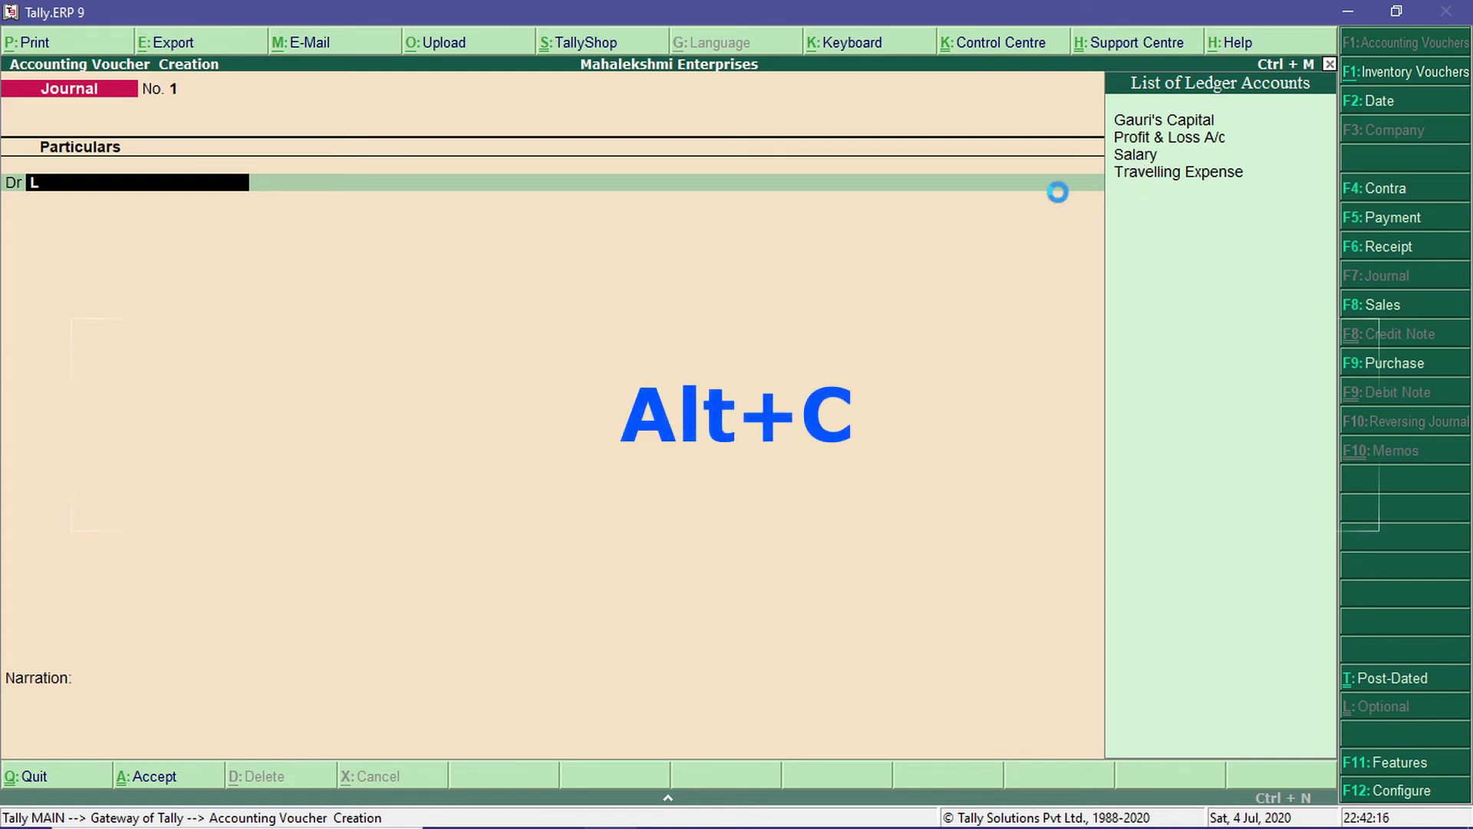
text(Laptop)
key(Return)
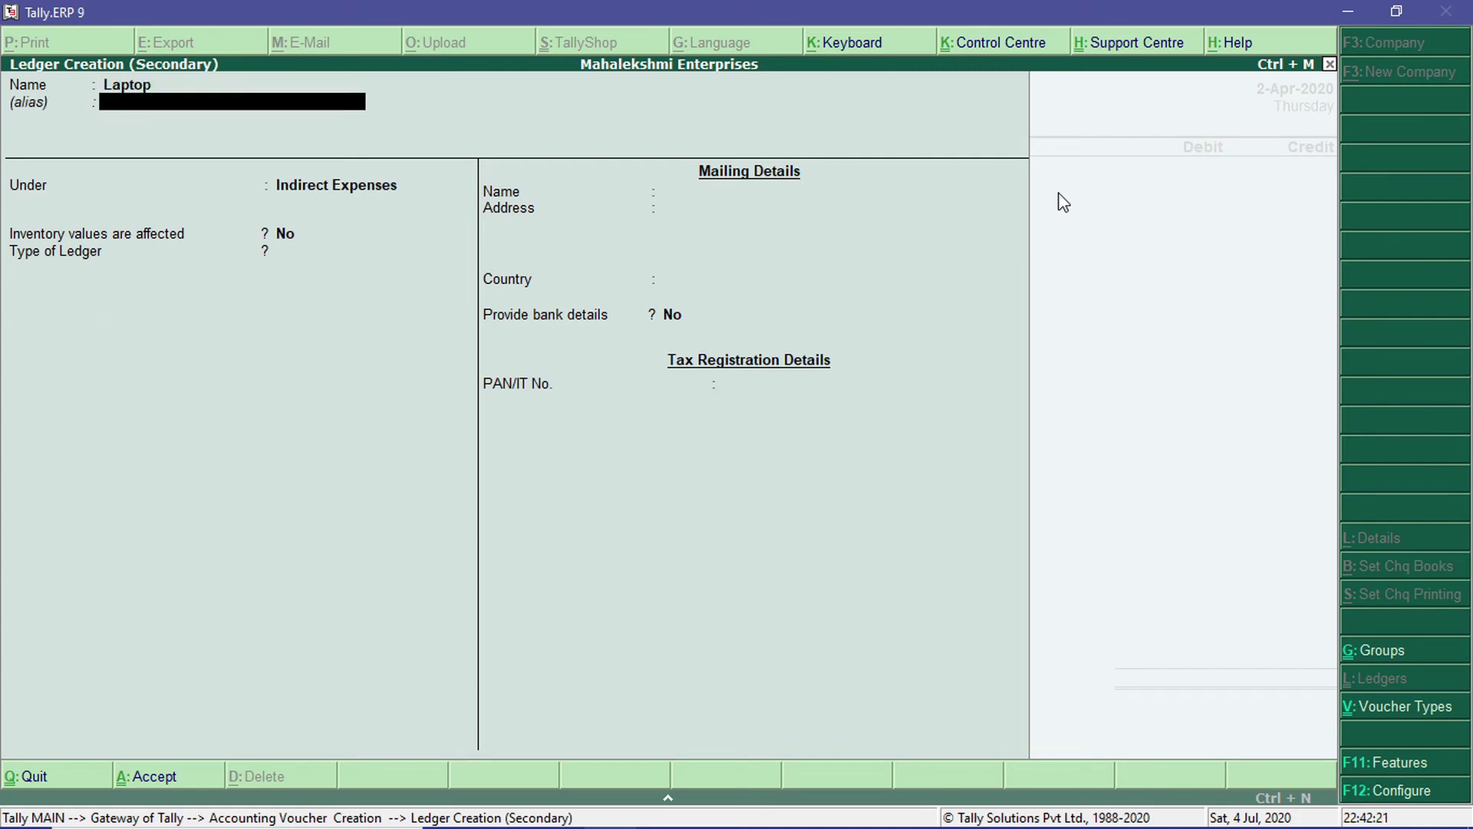
key(Return)
text(F)
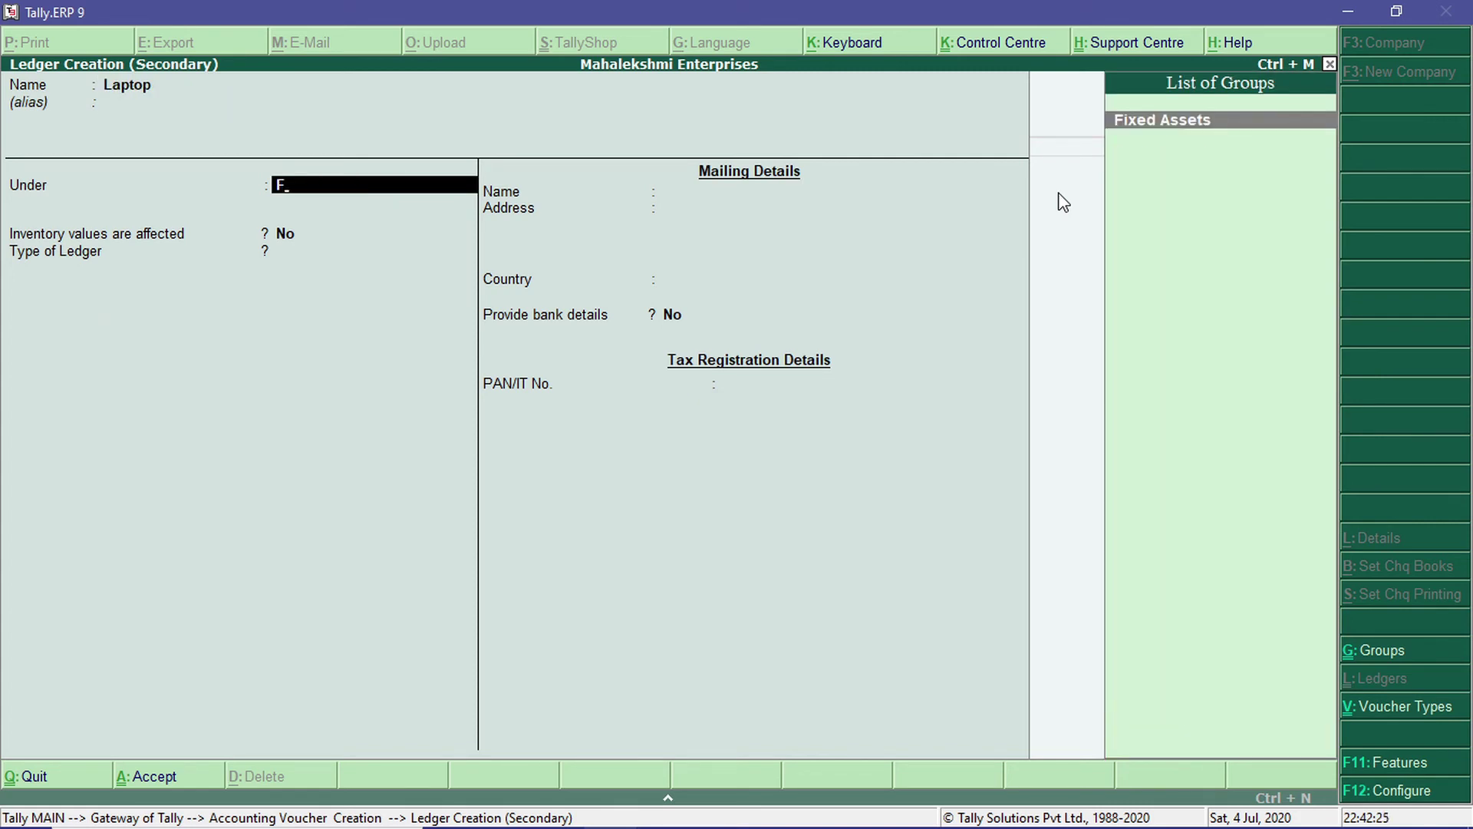
key(ctrl+a)
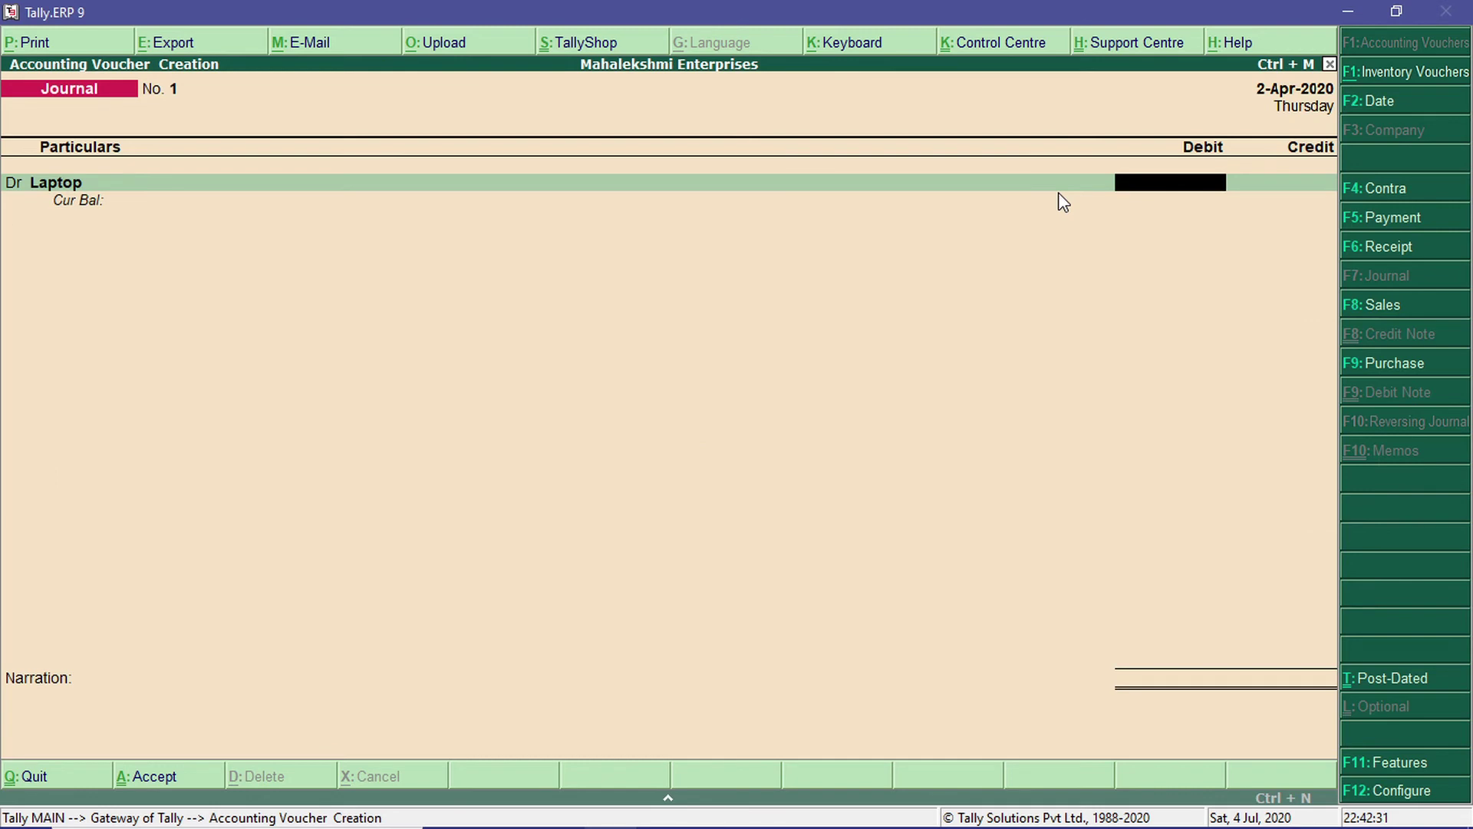
Debit Laptop with 40000 in the journal voucher and go on to the credit account.
text(40000)
key(Return)
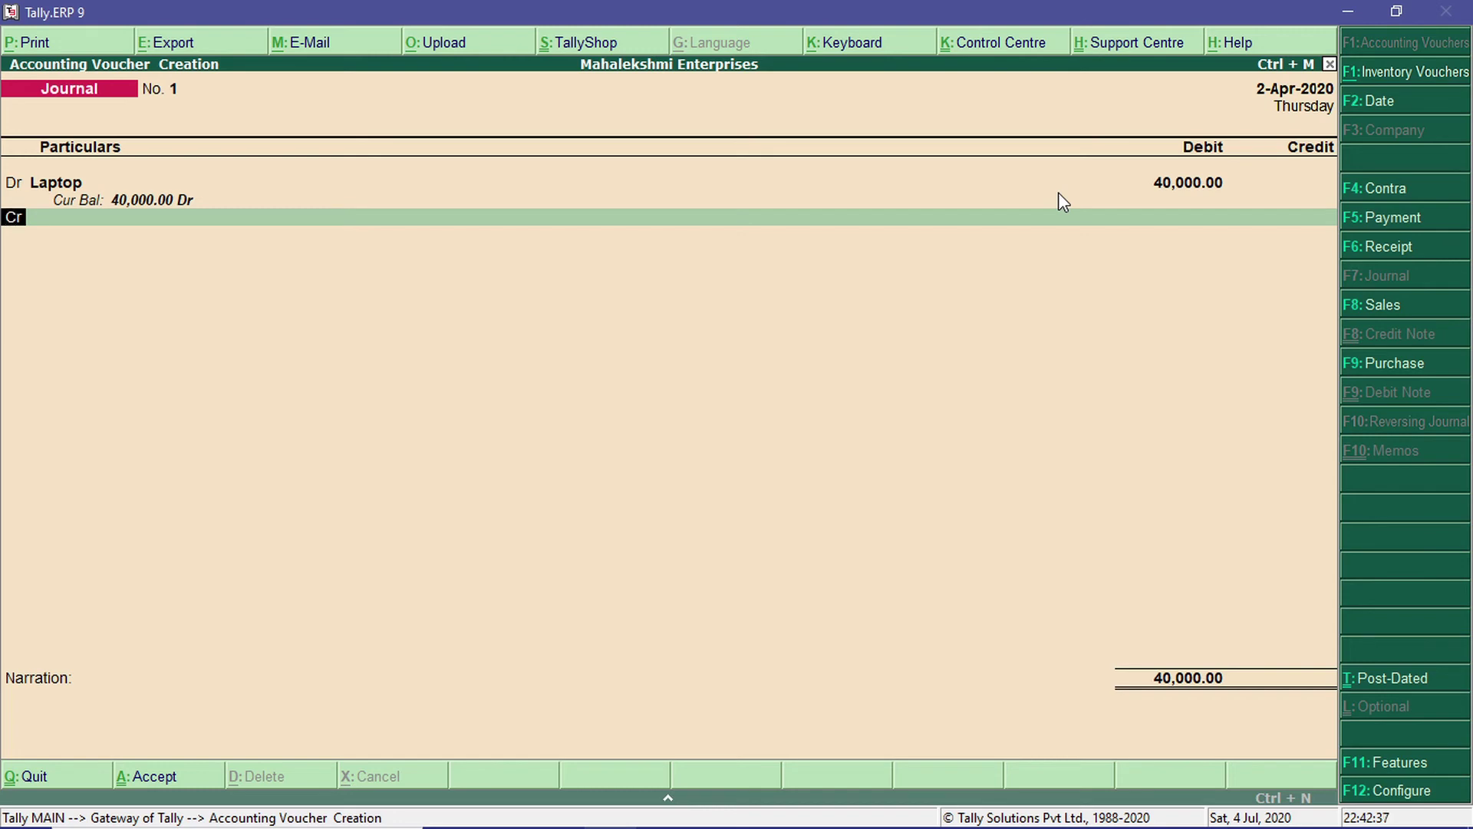
key(Return)
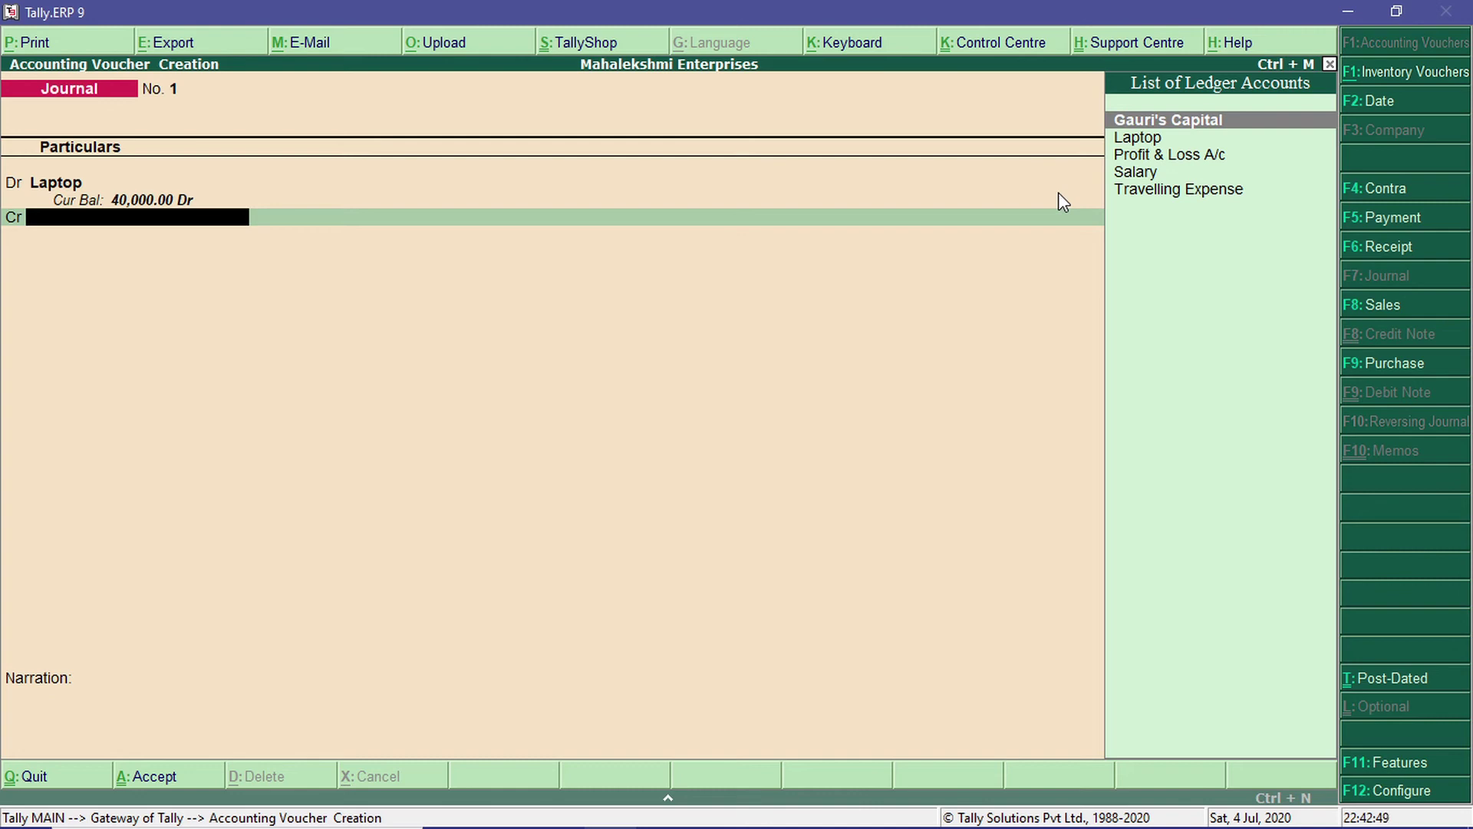
Start a new ledger named Focus Enterprises from the journal's credit line and place it under Sundry Creditors.
key(alt+c)
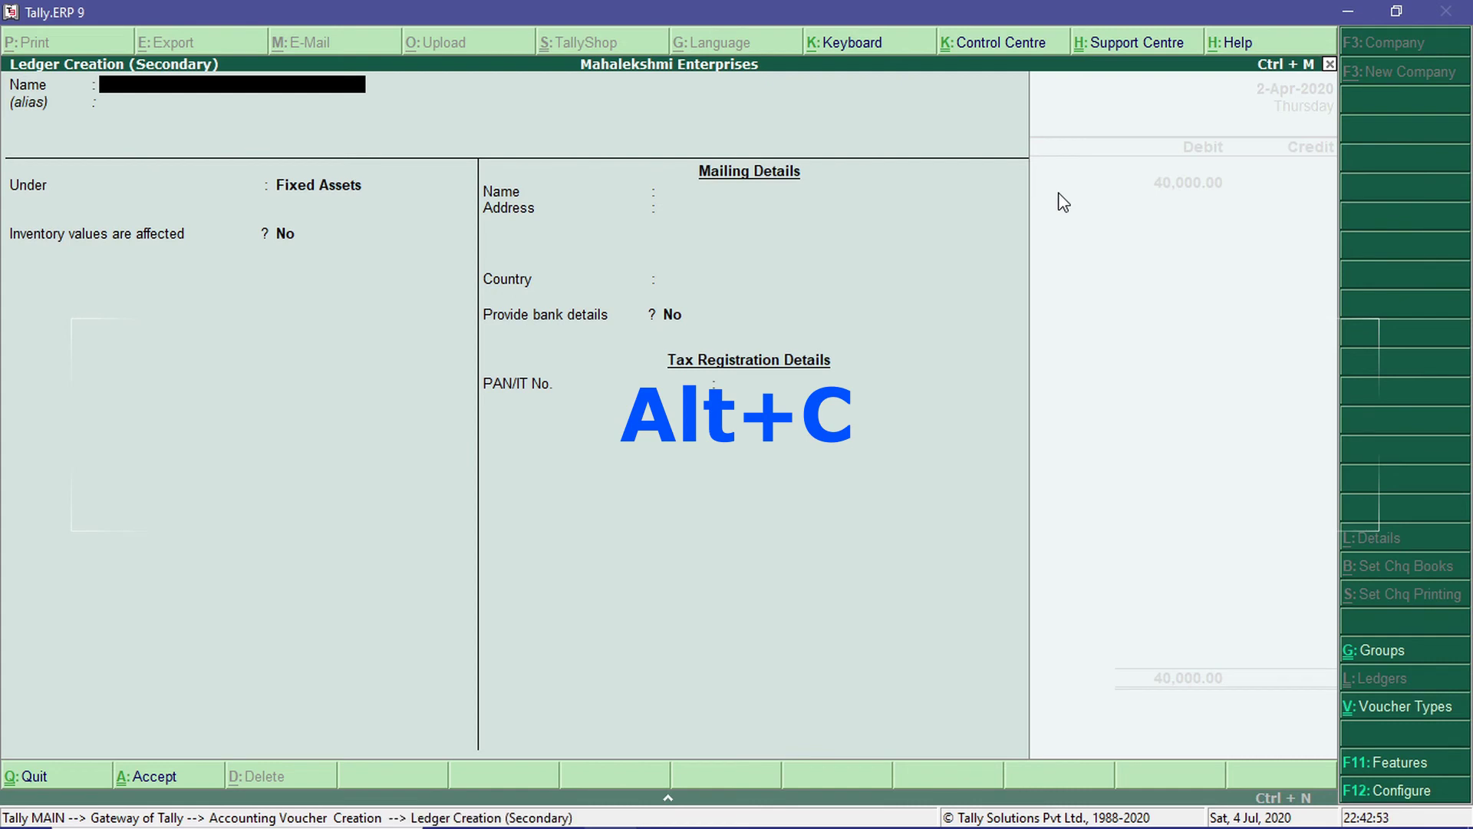
text(Focus)
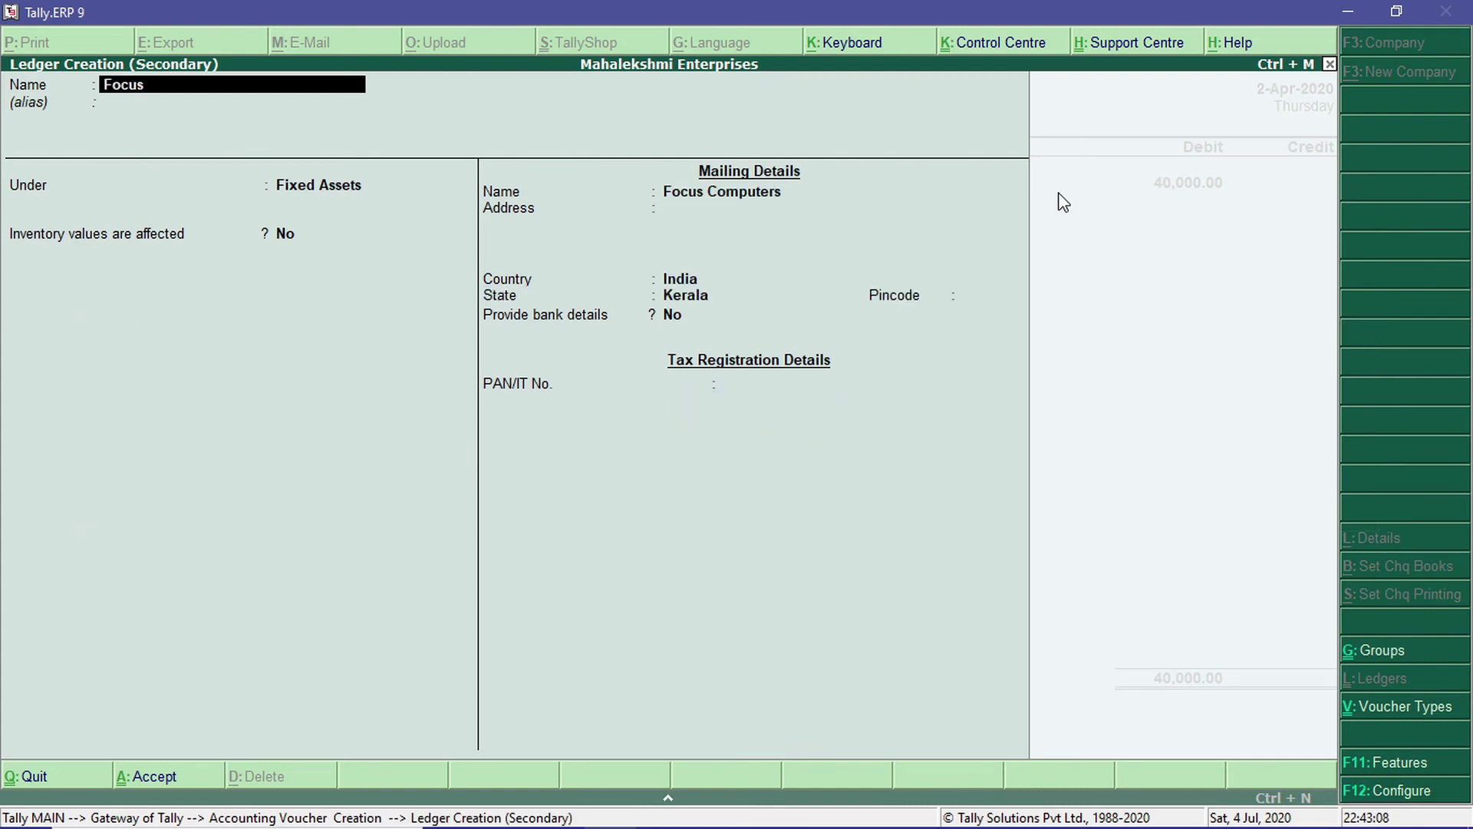
text( Enterprises)
key(Return)
key(Return)
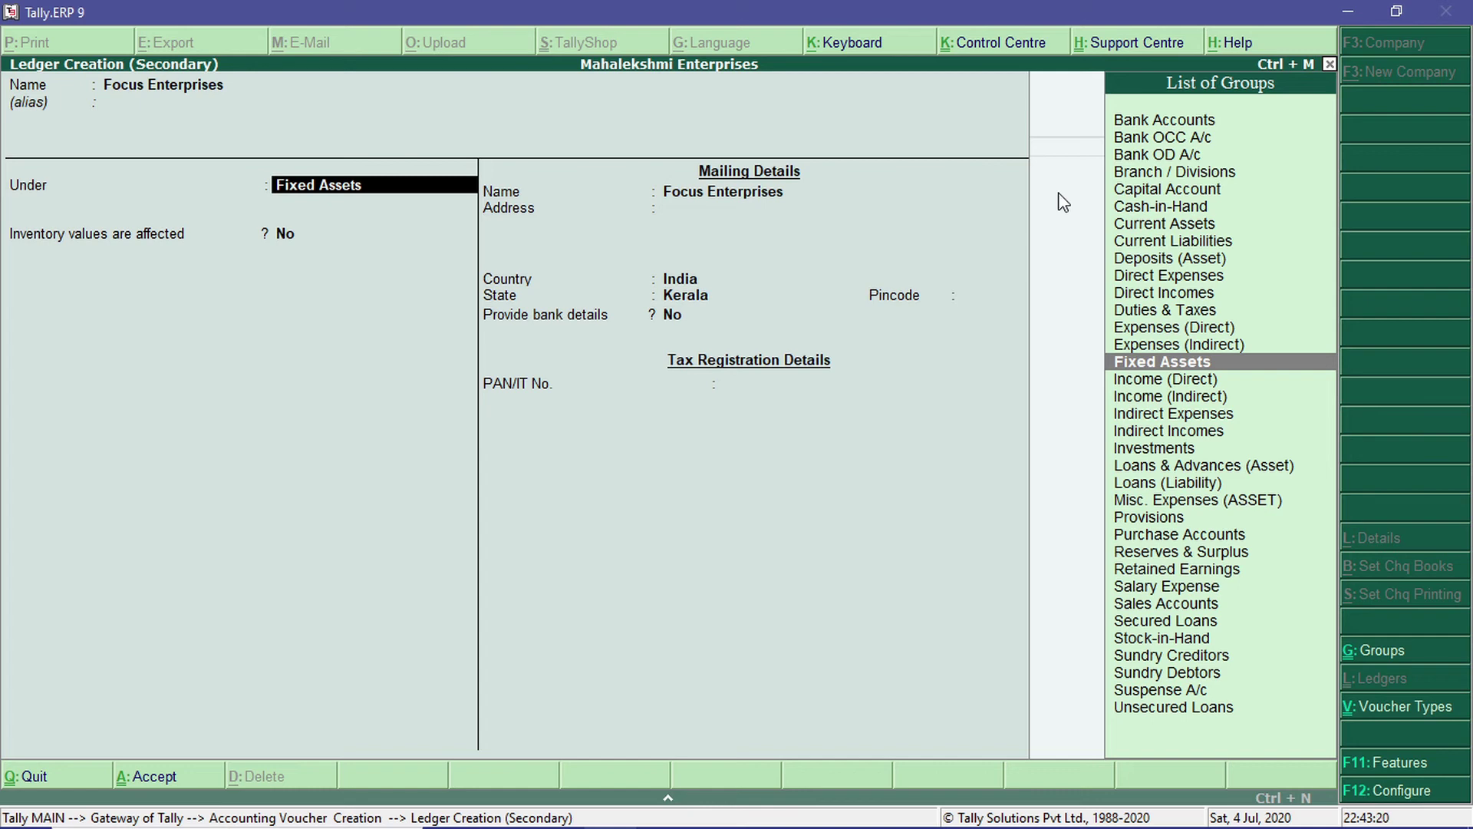
text(Su)
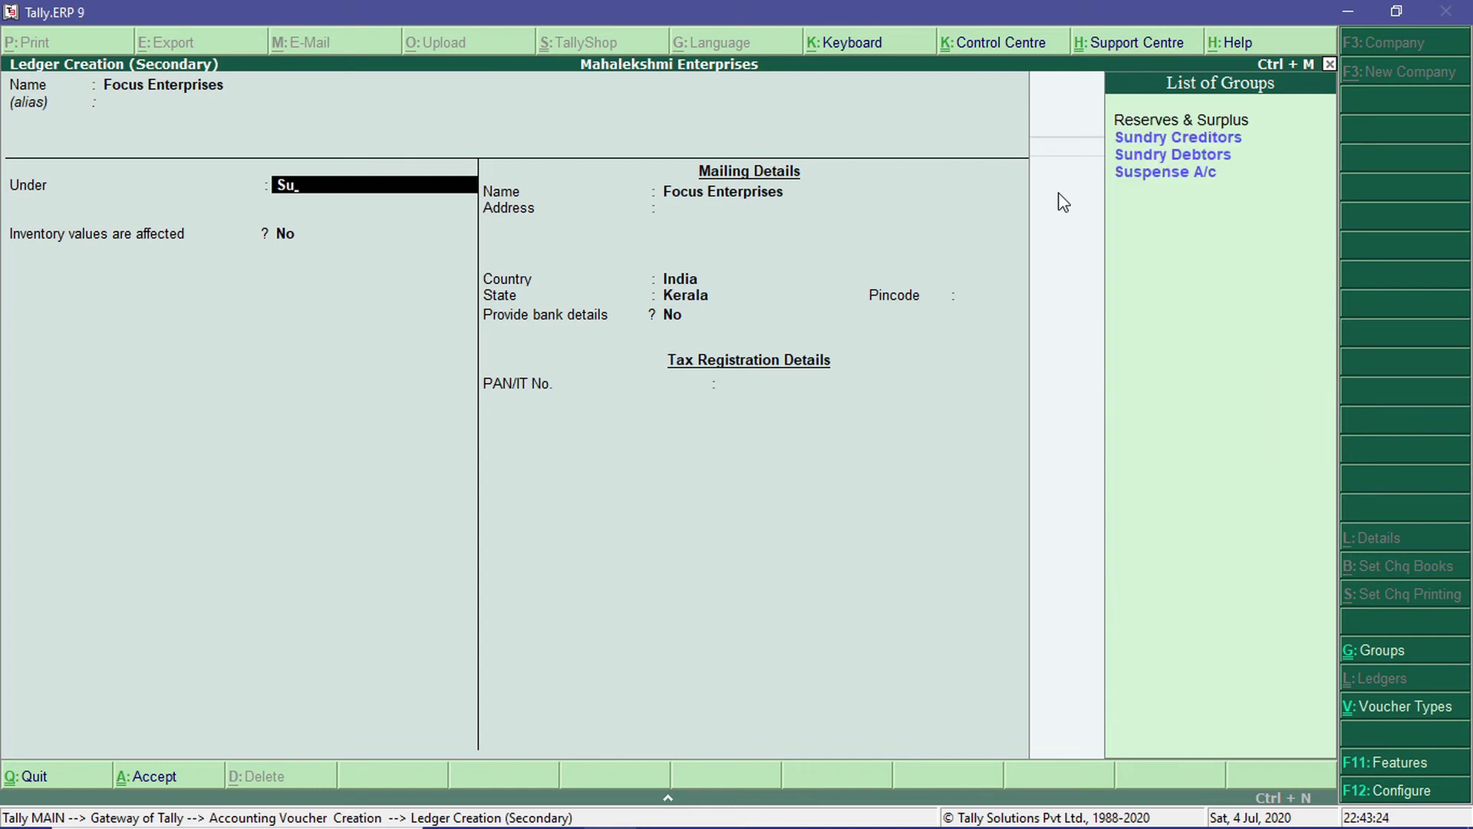
click(1174, 140)
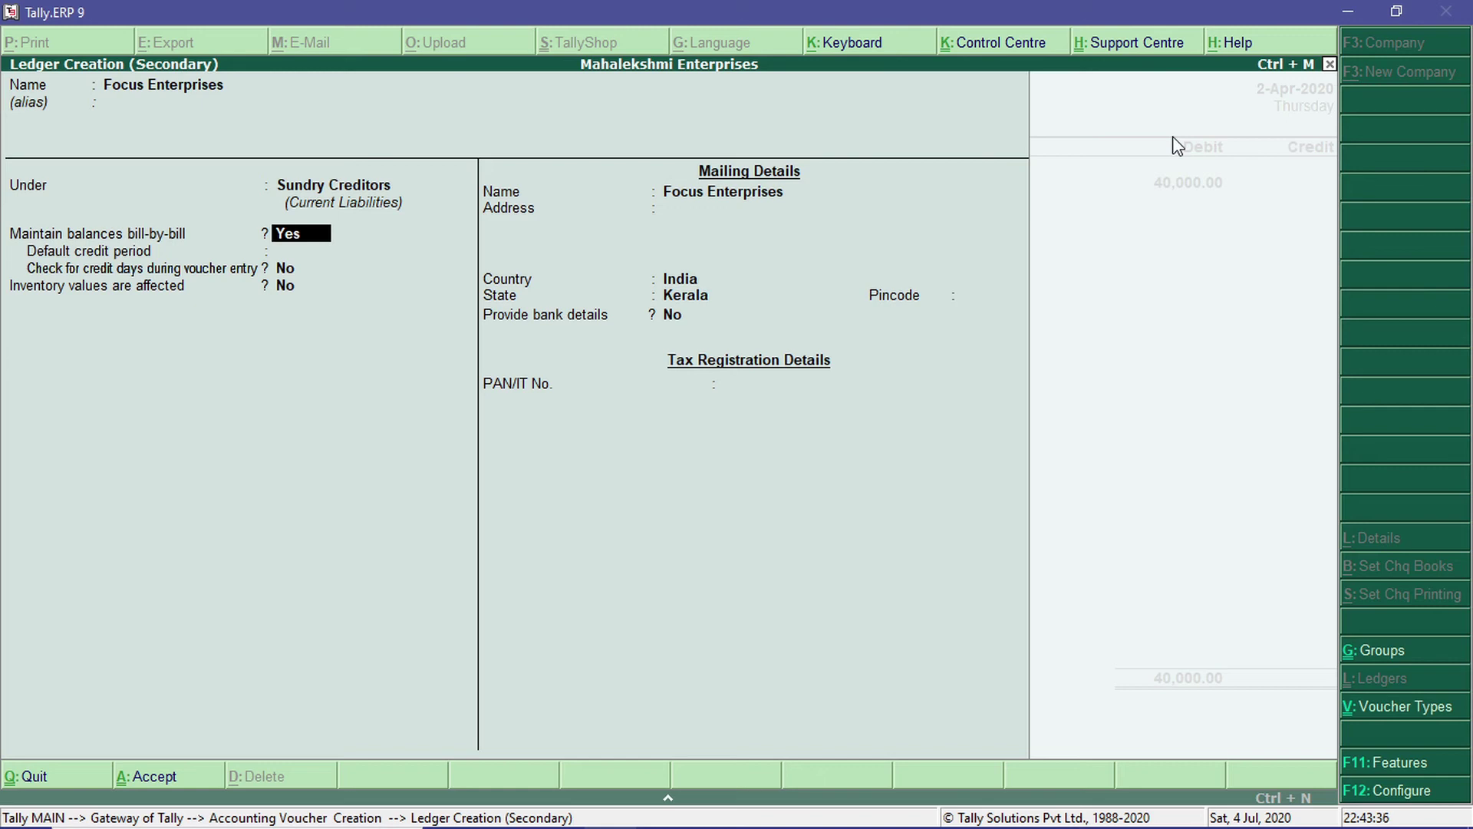
Set bill-by-bill balances to No for the Focus Enterprises ledger, keep the other defaults, and save it.
text(n)
key(Return)
key(Return)
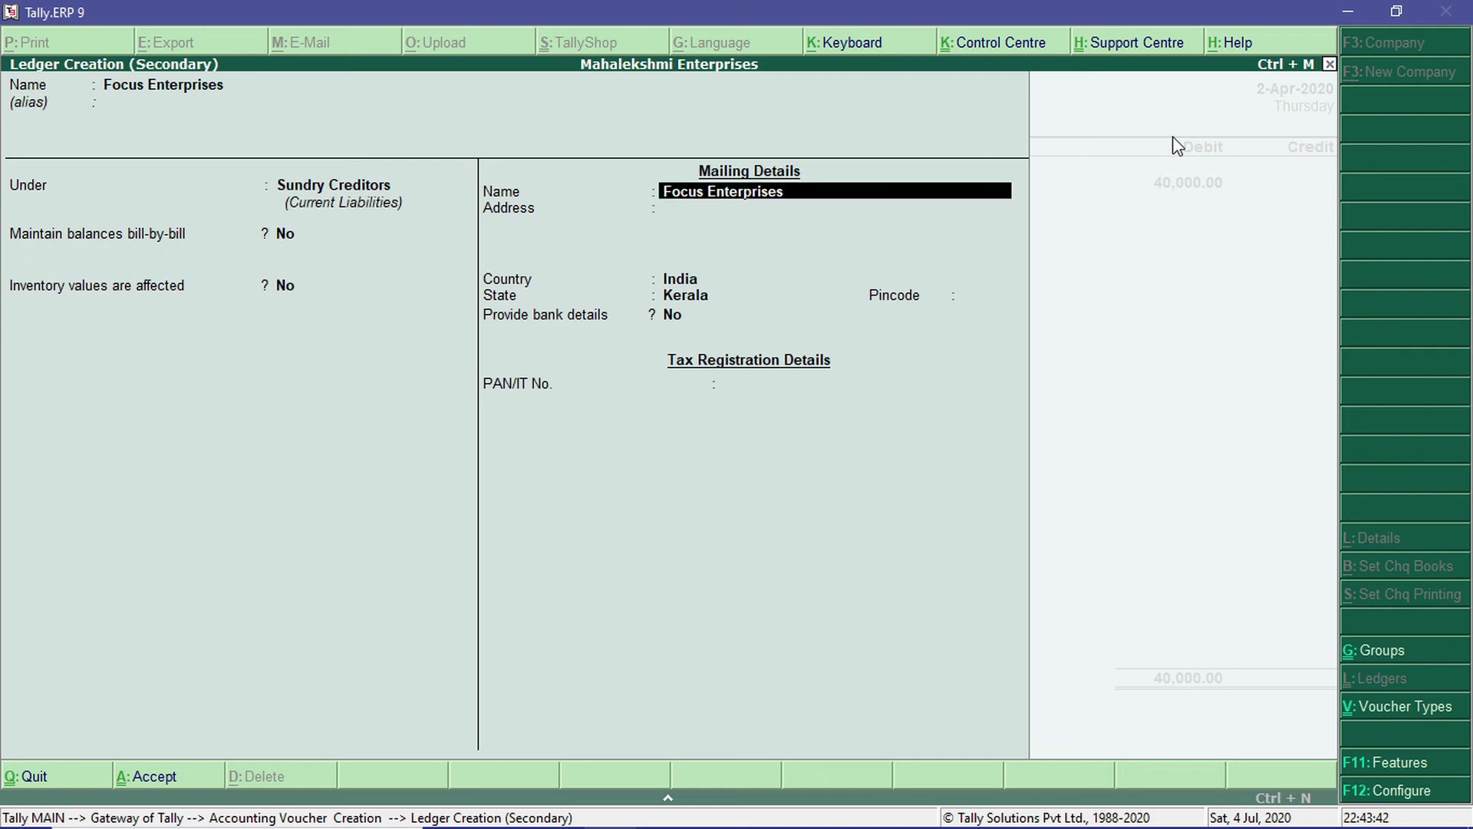
key(Return)
key(ctrl+a)
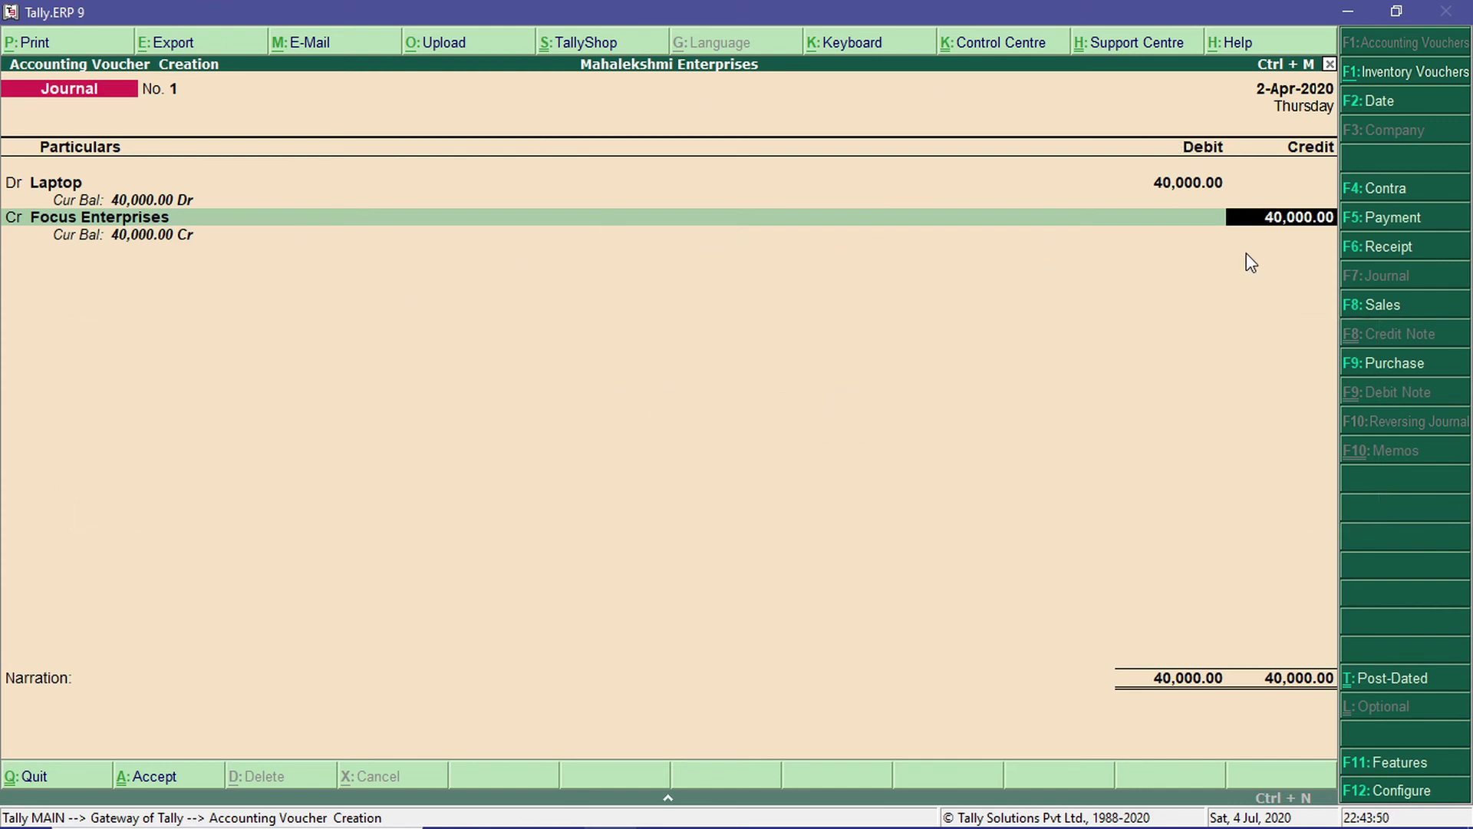
Credit Focus Enterprises with 40000, save the journal voucher without a narration, and leave voucher entry.
key(Return)
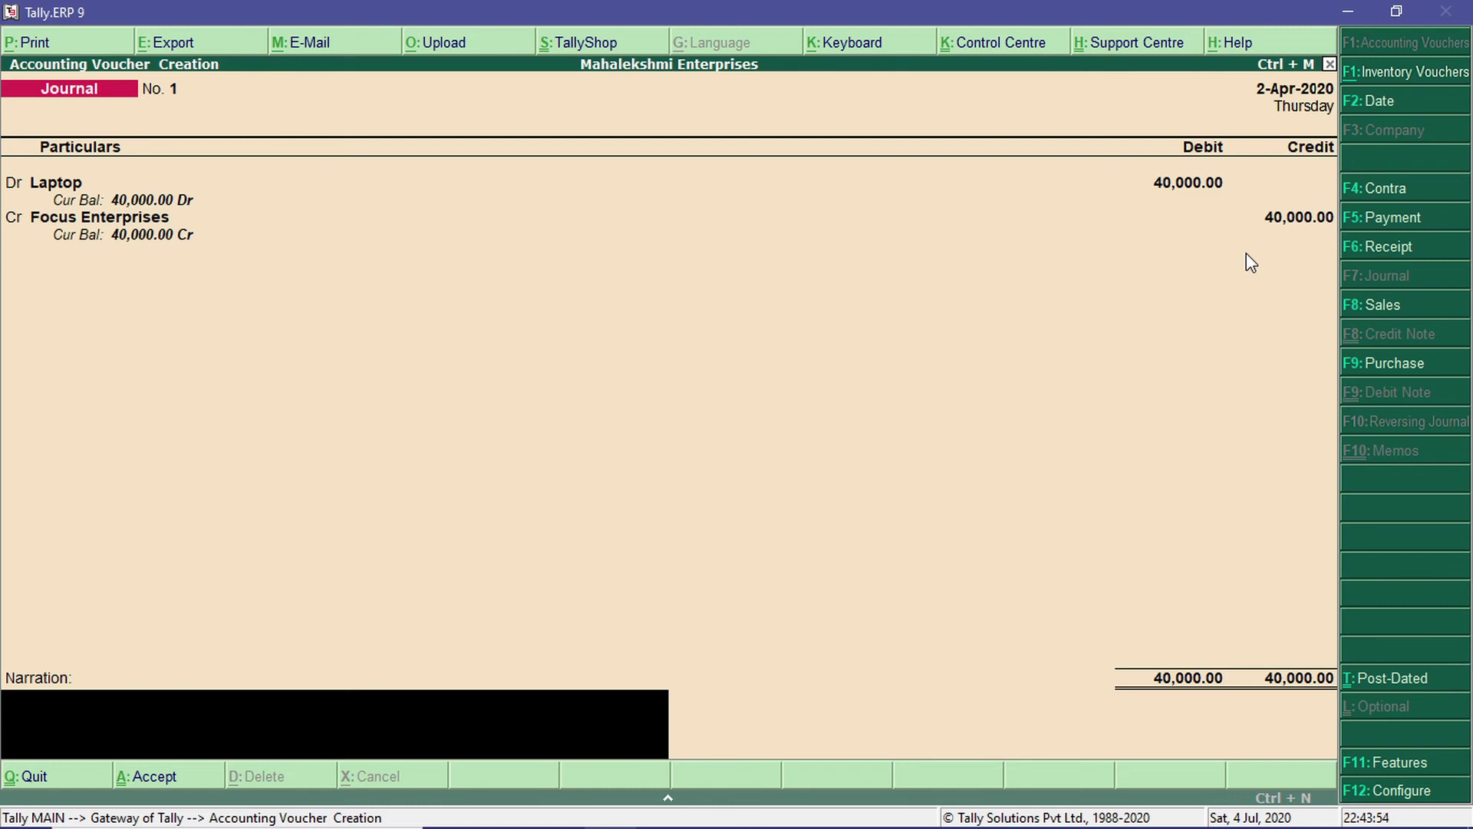
key(Return)
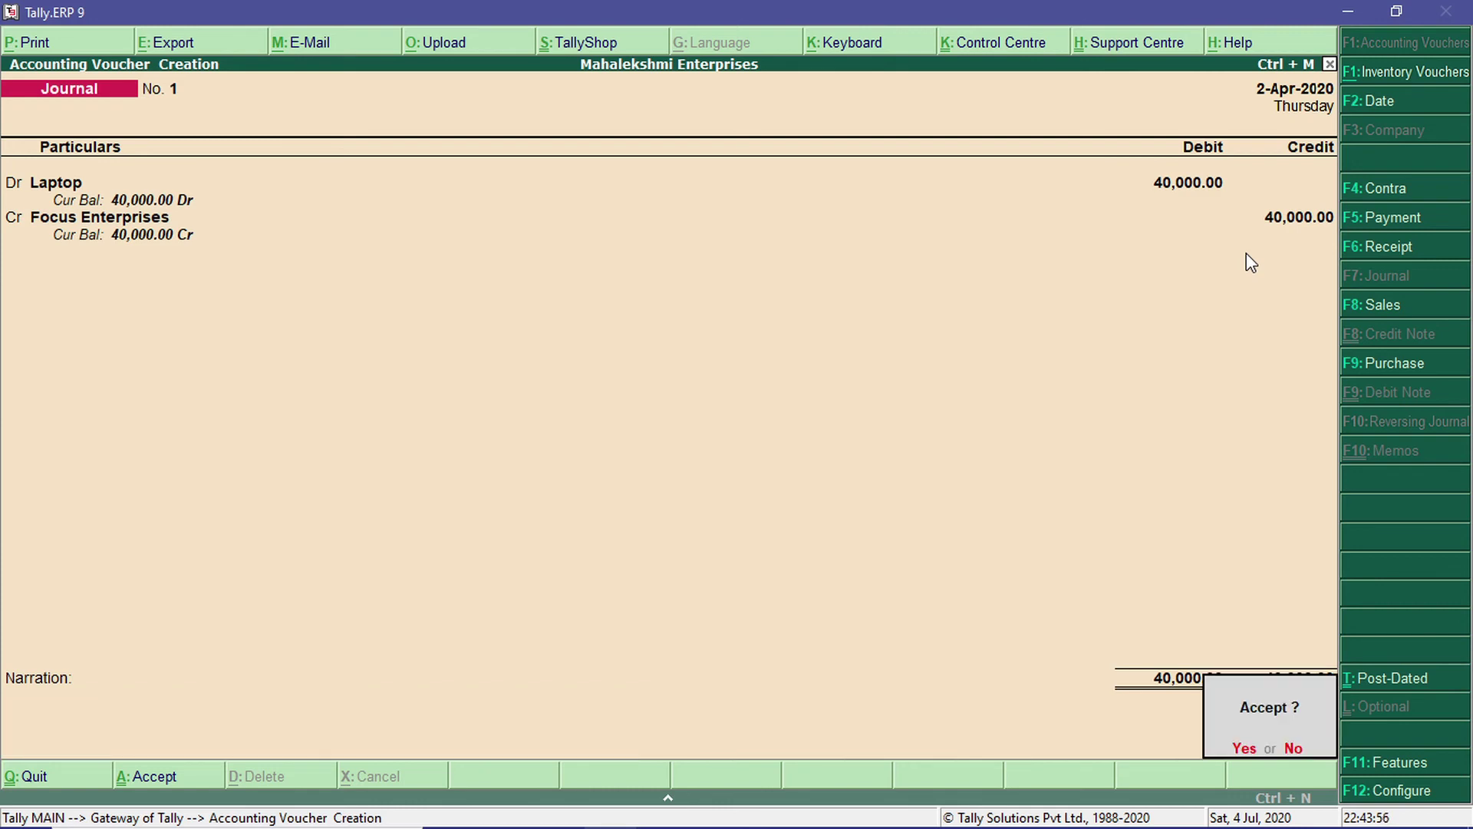
key(Return)
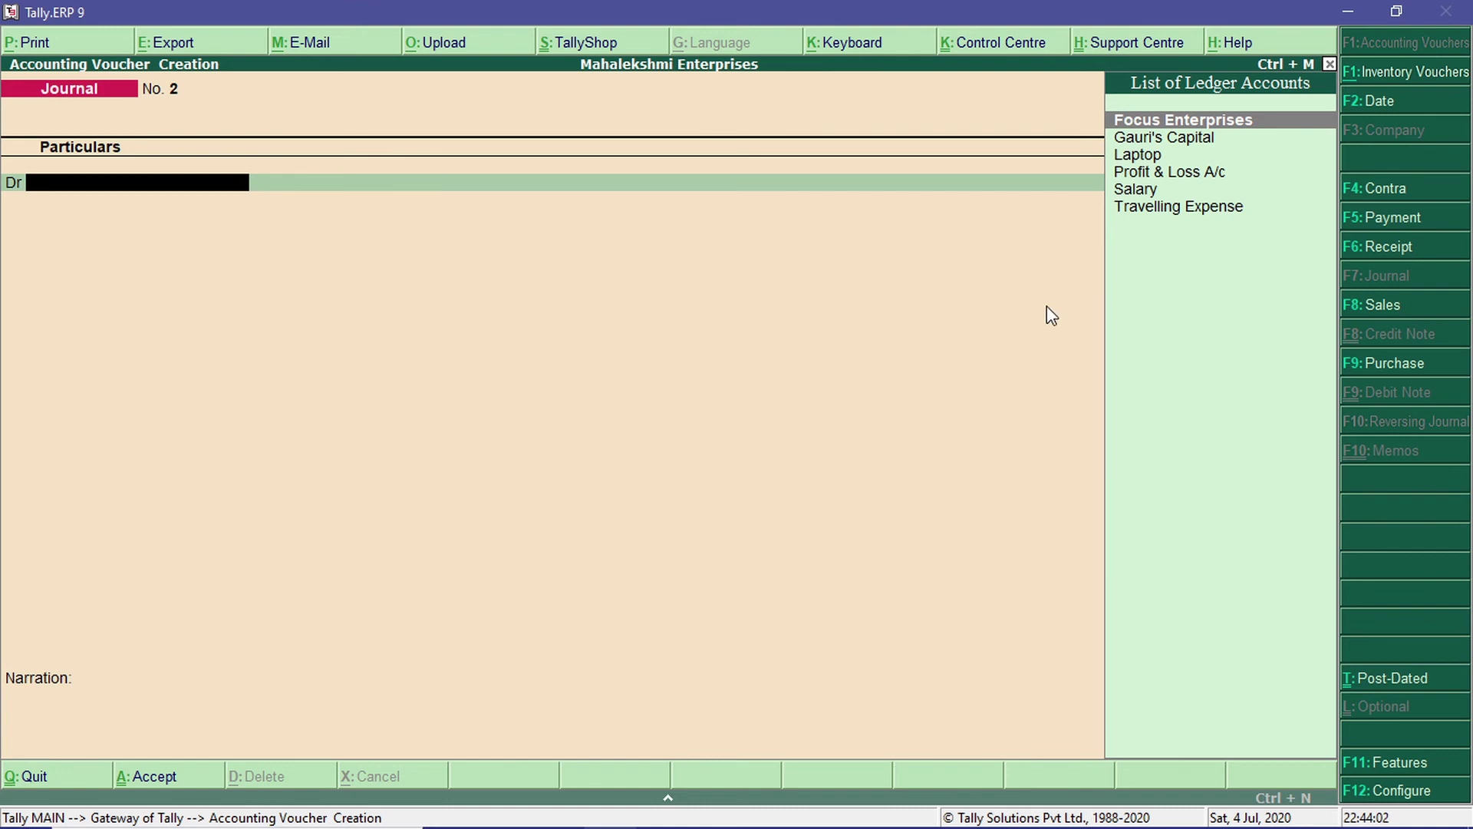
key(Escape)
key(Return)
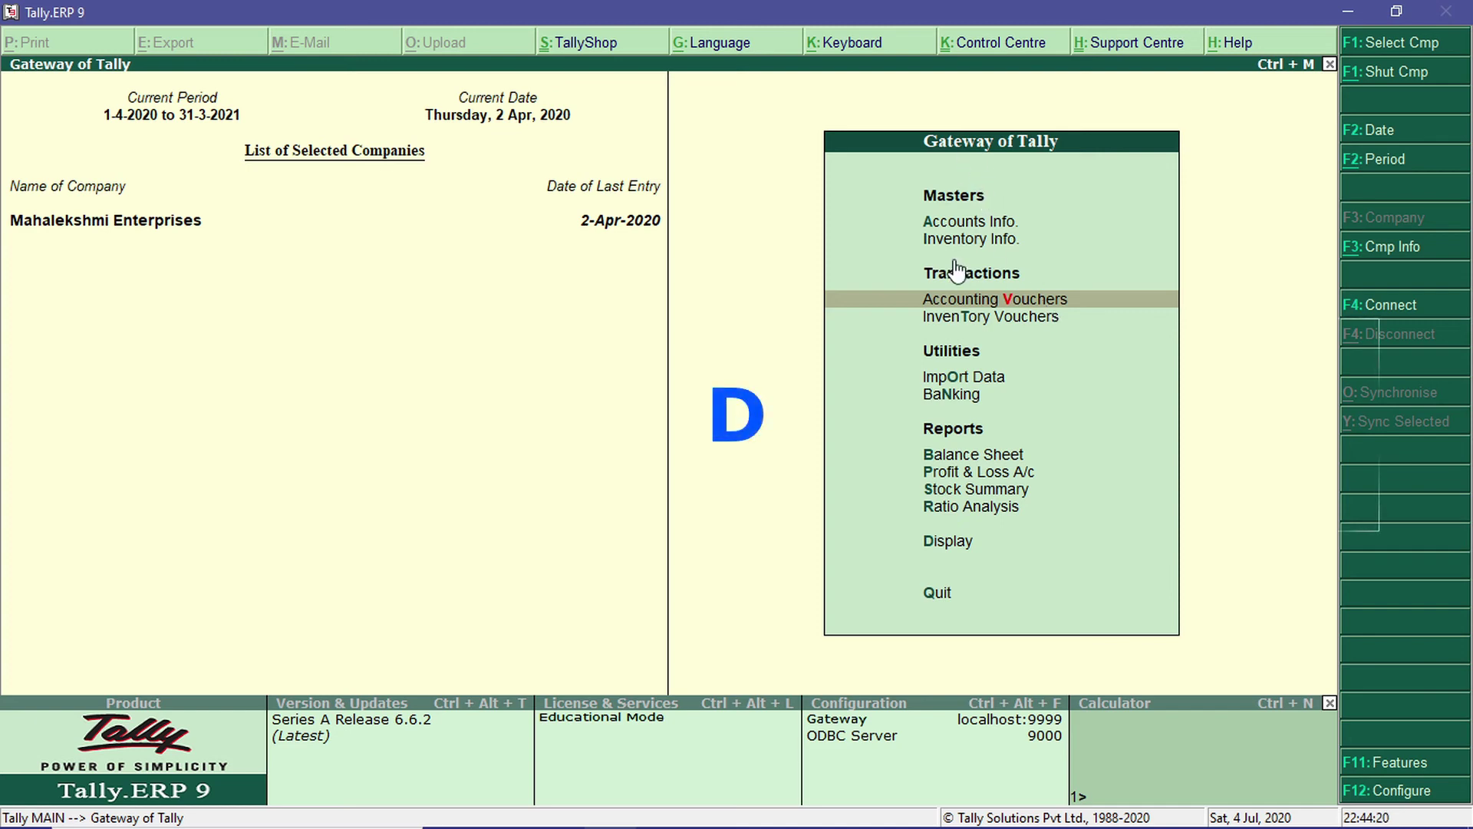
Open the Day Book report for Mahalekshmi Enterprises.
key(Down)
key(Down)
key(Down)
key(Down)
key(Down)
key(Down)
key(Down)
key(Down)
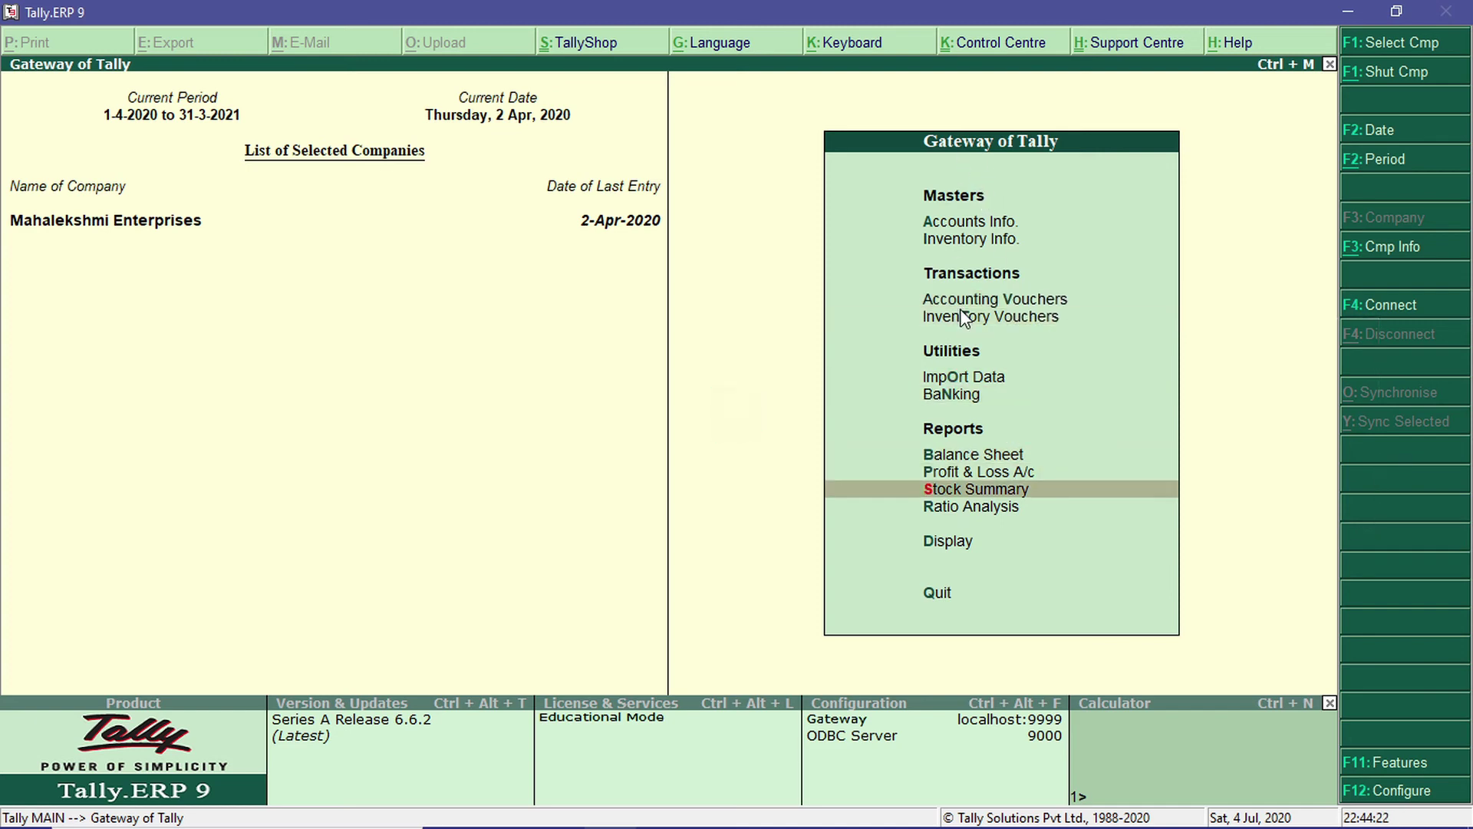
key(d)
key(Down)
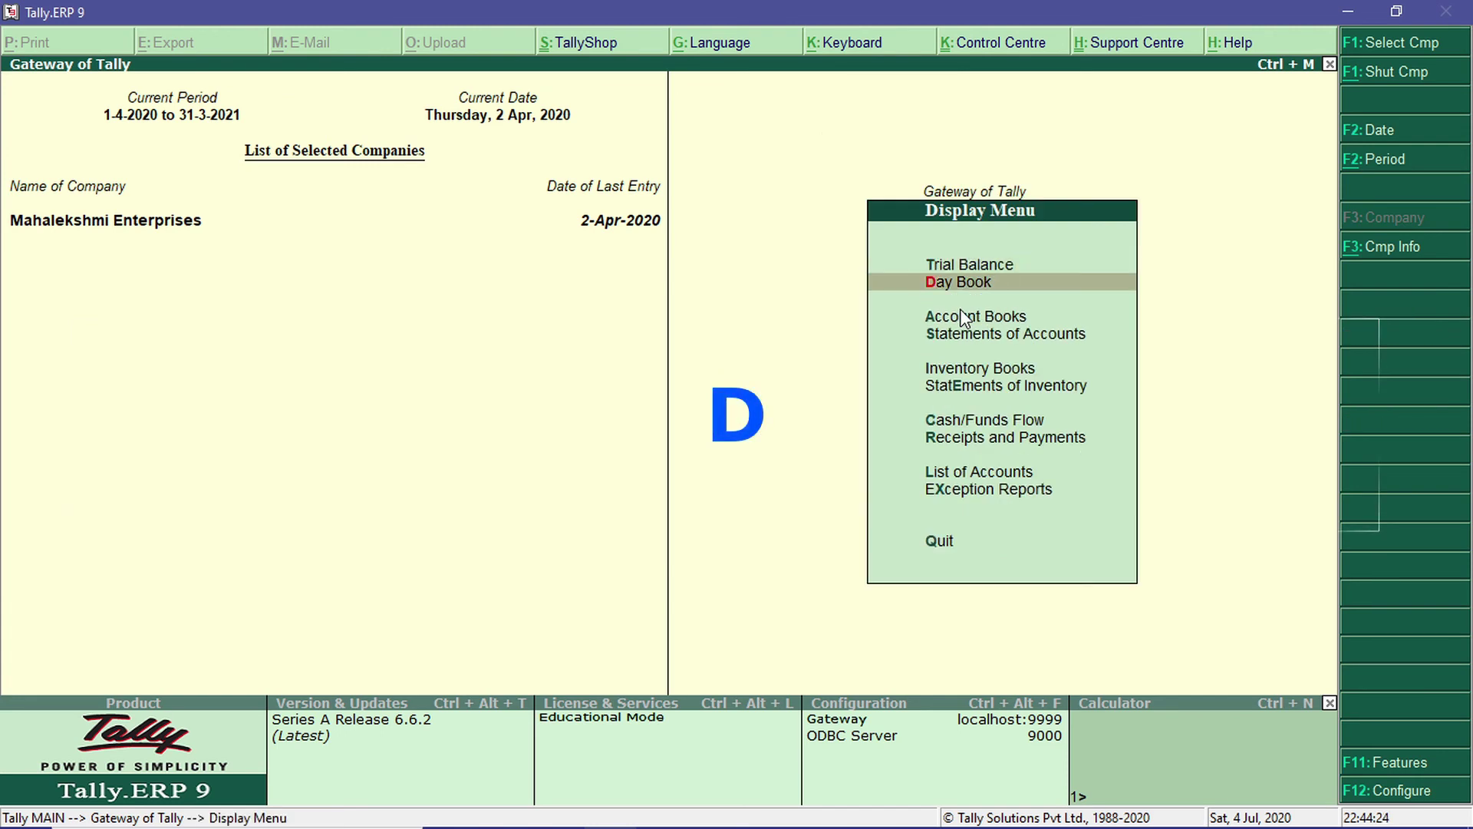
key(d)
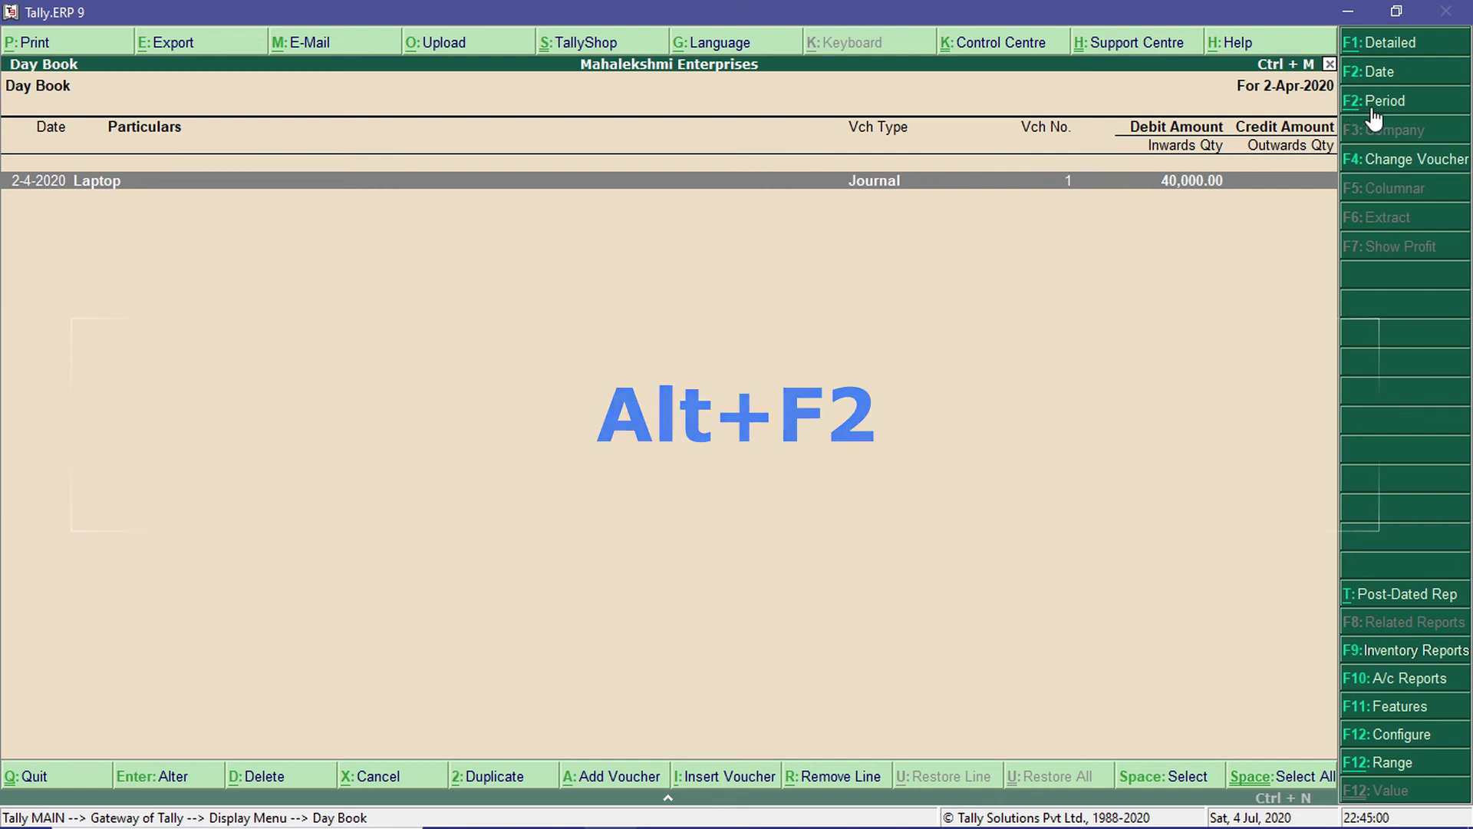
Set the Day Book period from 1-4-2020 to 31-3-2021.
click(1372, 108)
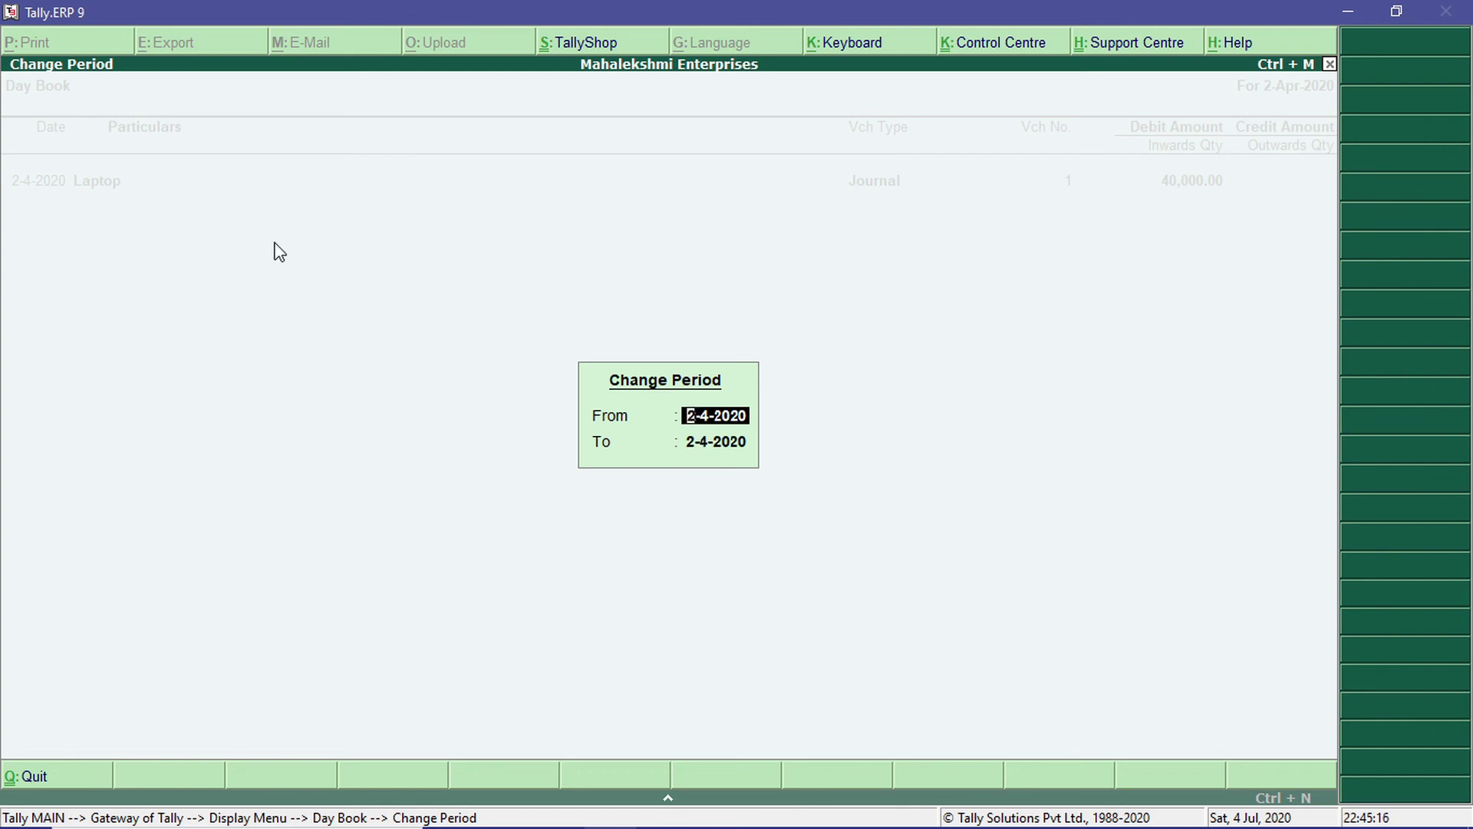
text(1-4-2020)
key(Return)
text(31-3)
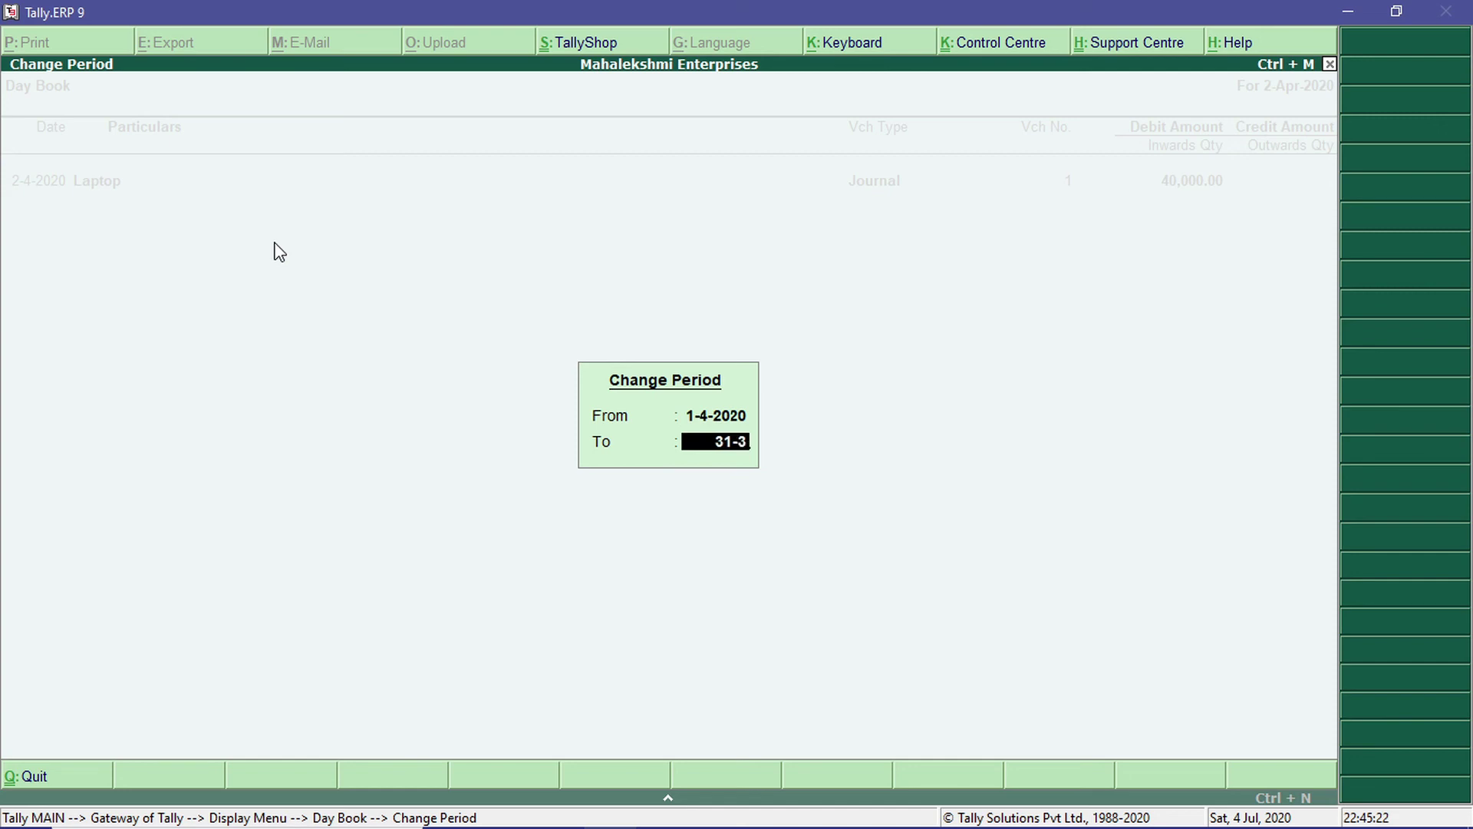
text(-2021)
key(Return)
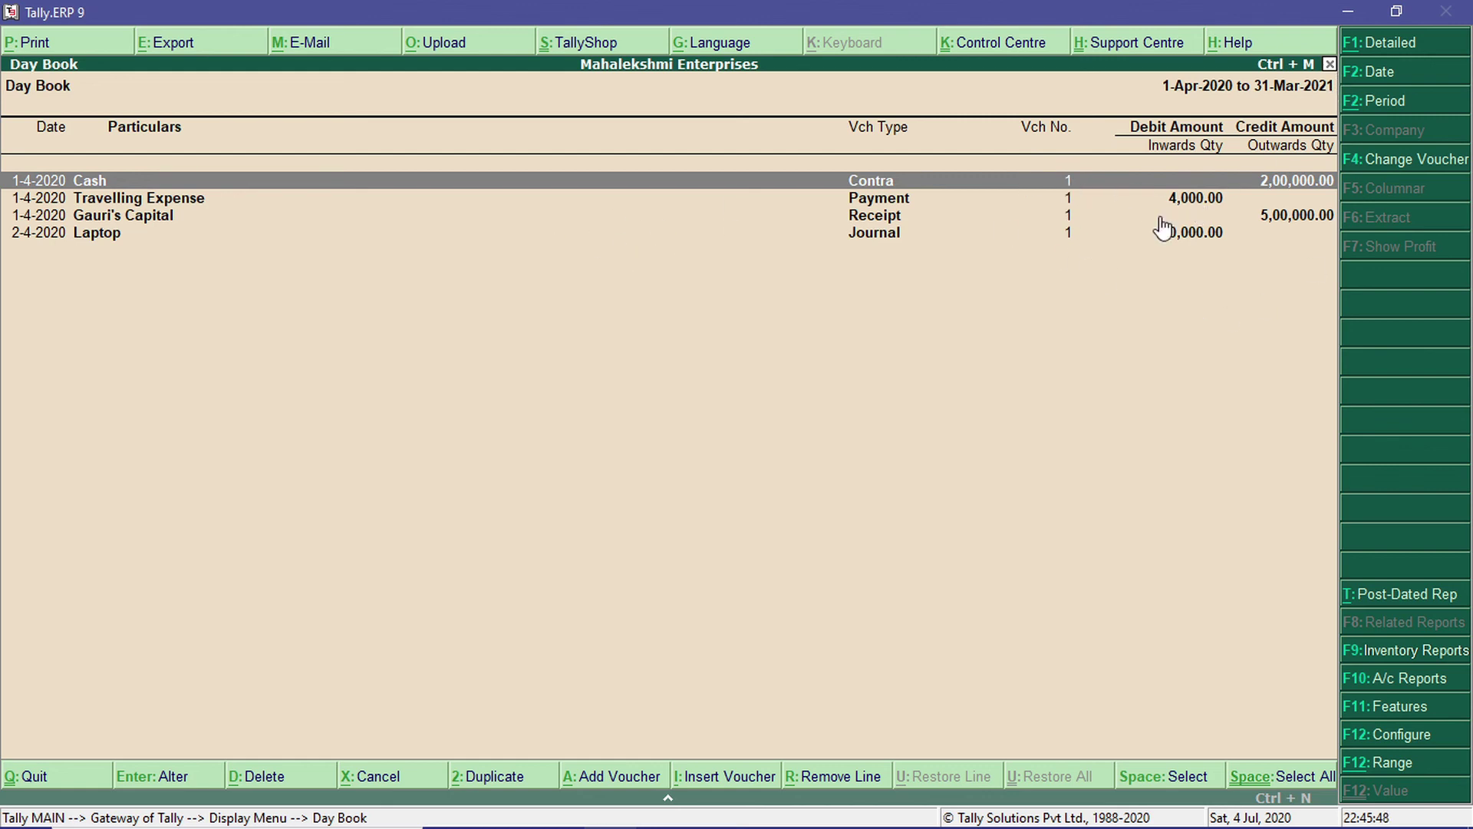
Show the Day Book vouchers in detailed form to examine their opposite ledger entries, and return to the condensed view.
key(alt+F1)
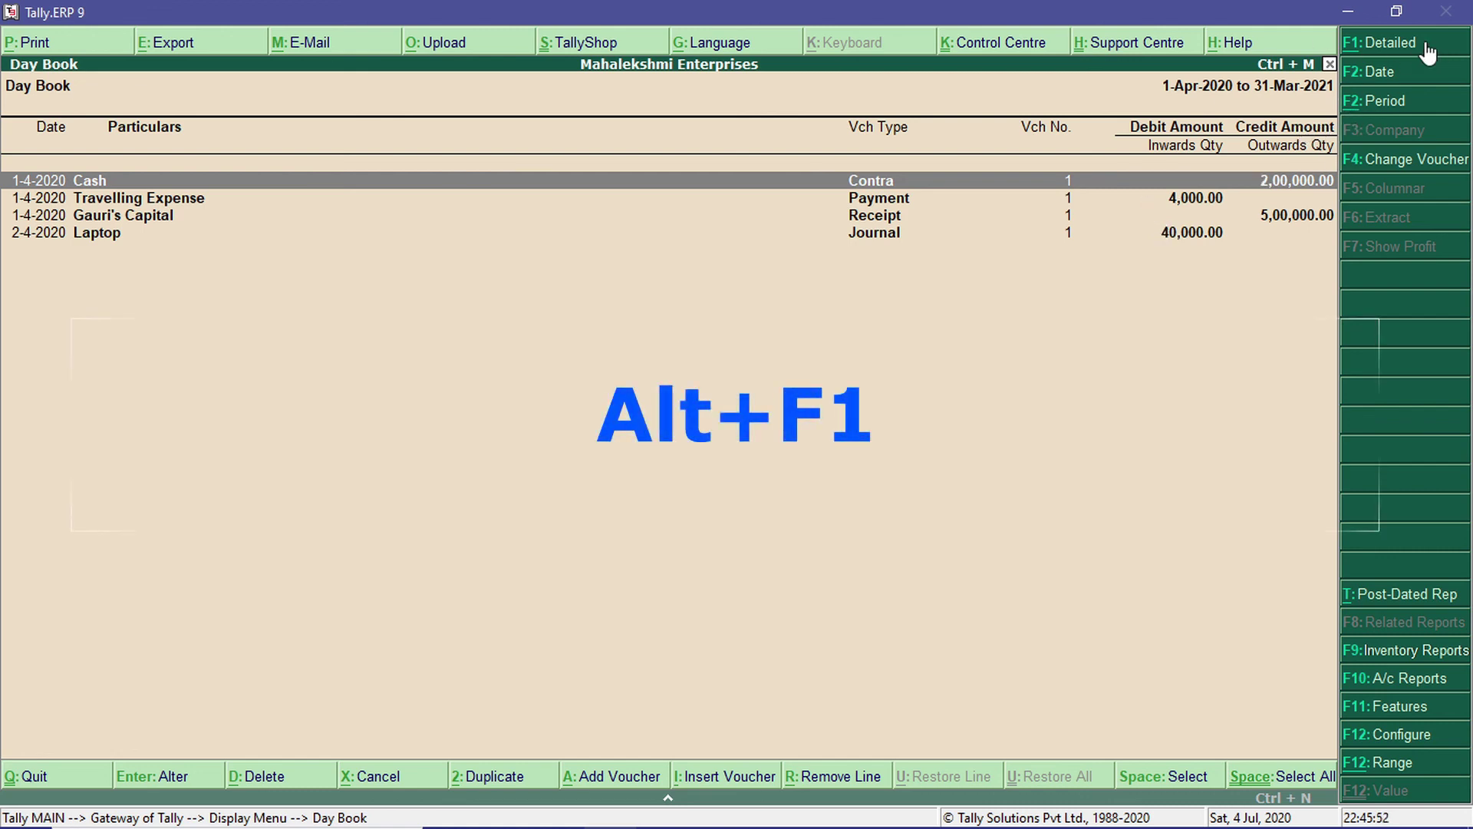
click(1374, 44)
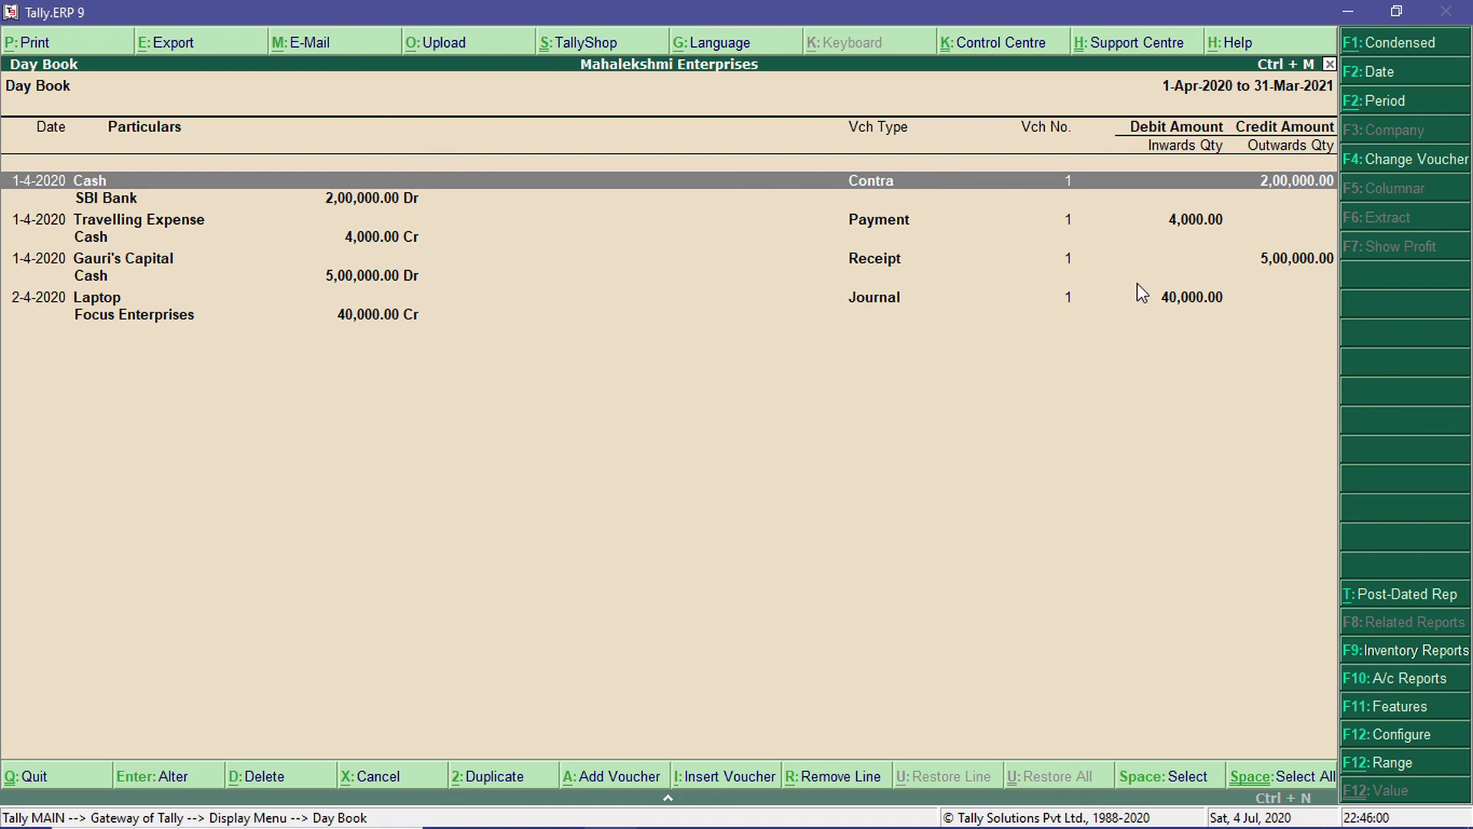
click(1390, 53)
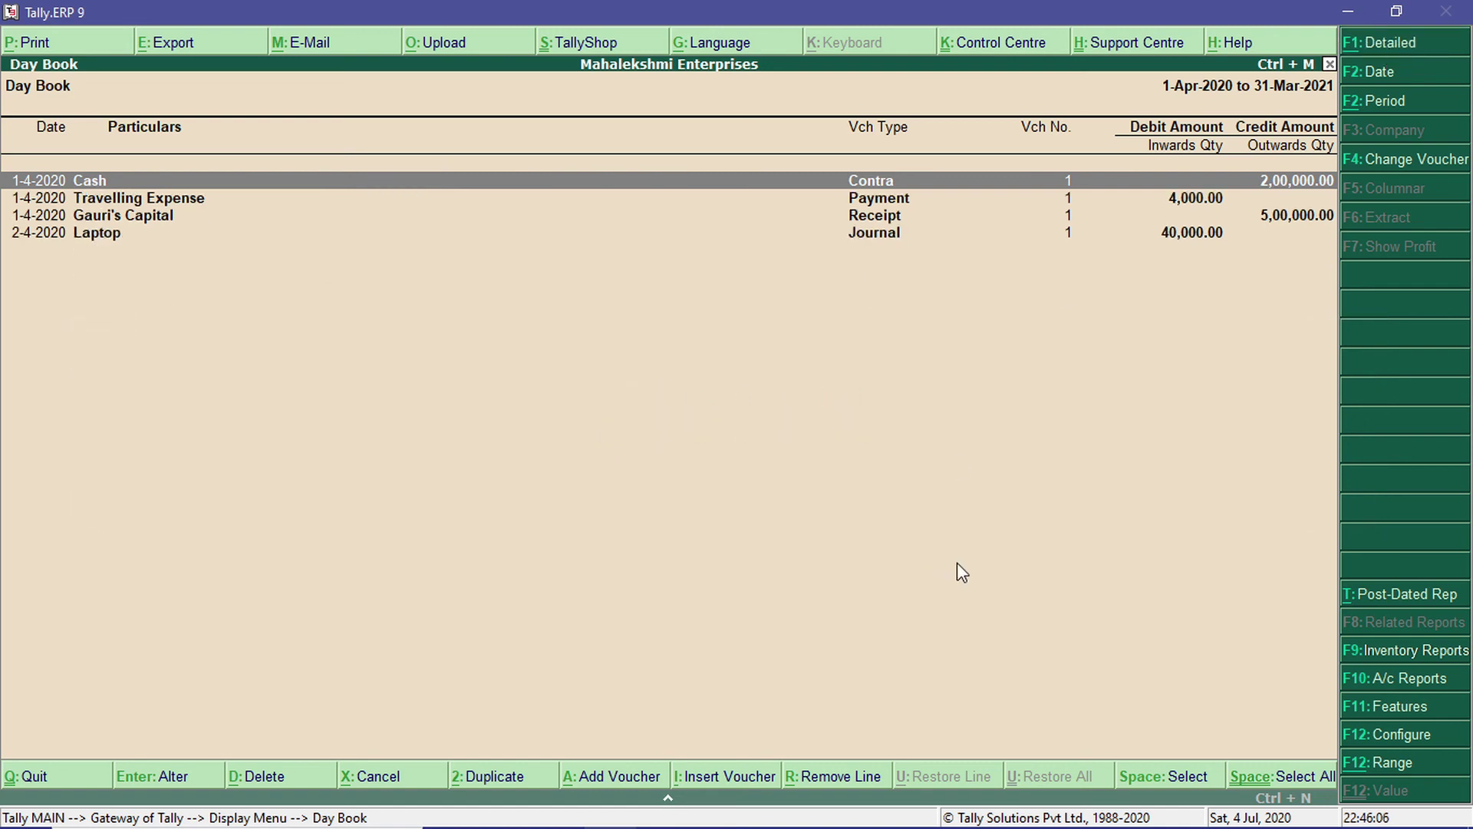